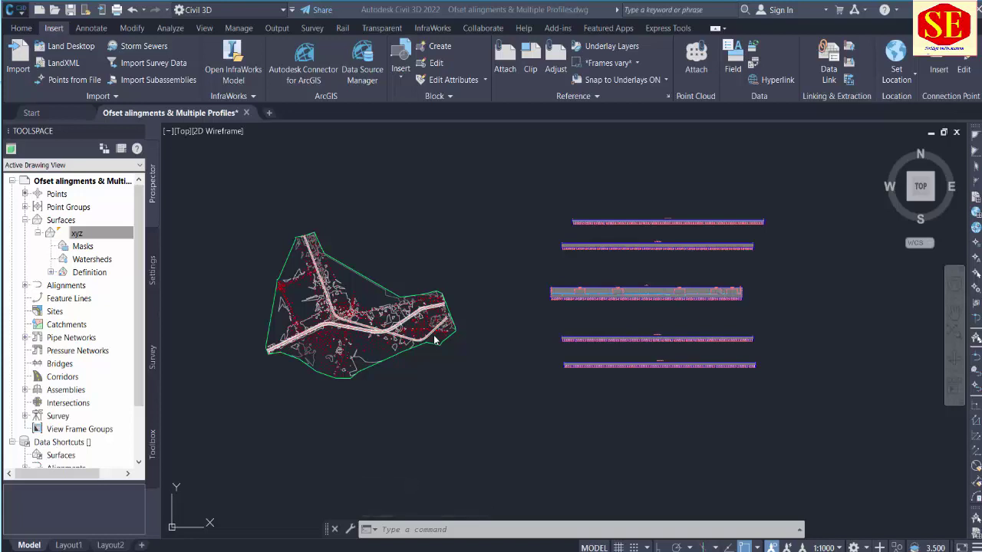
# Zoom and pan to bring the profile view grids beside the surface into view
pyautogui.scroll(1, 447, 411)
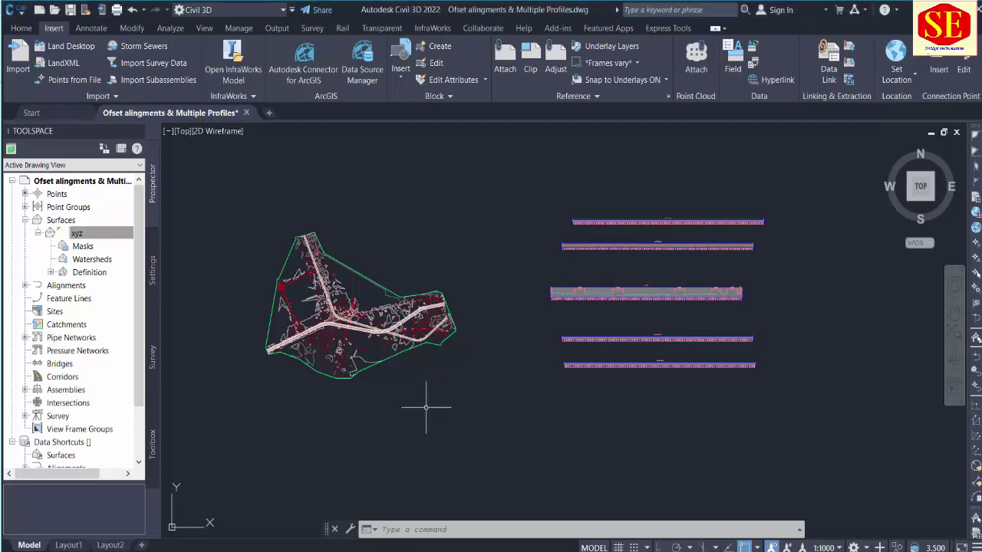
pyautogui.scroll(1, 320, 321)
pyautogui.scroll(2, 345, 354)
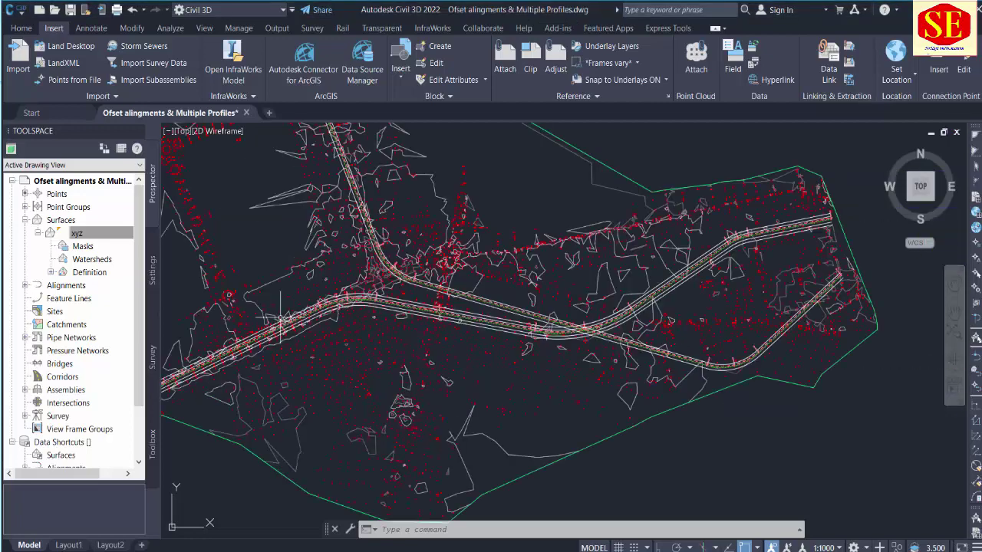
pyautogui.scroll(2, 506, 331)
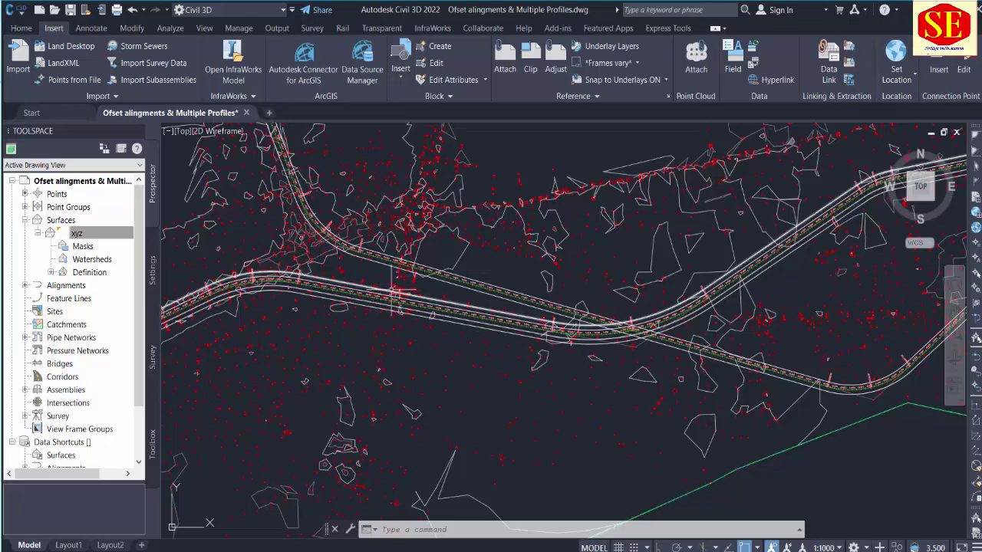
pyautogui.scroll(-1, 277, 214)
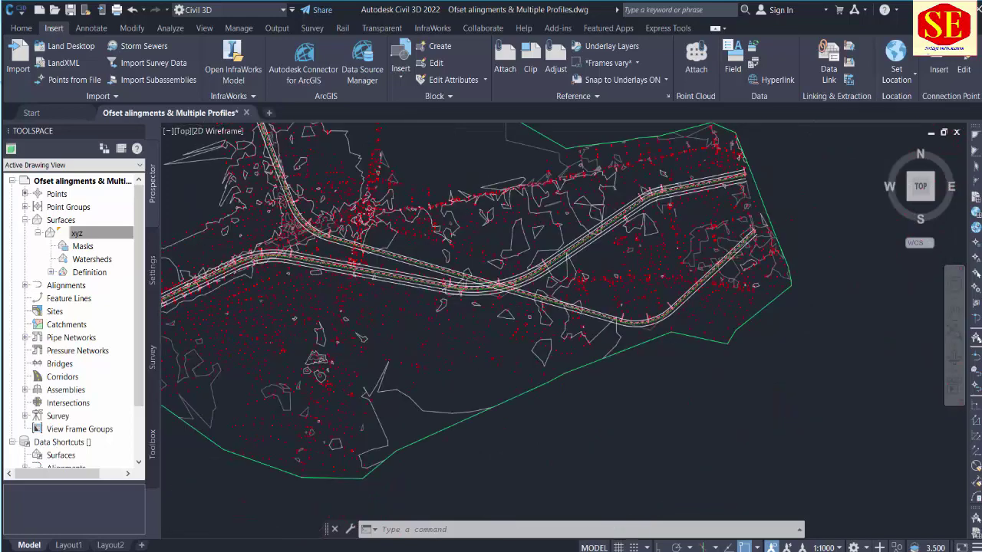
pyautogui.scroll(-1, 277, 214)
pyautogui.moveTo(316, 219); pyautogui.dragTo(385, 356, button='middle')
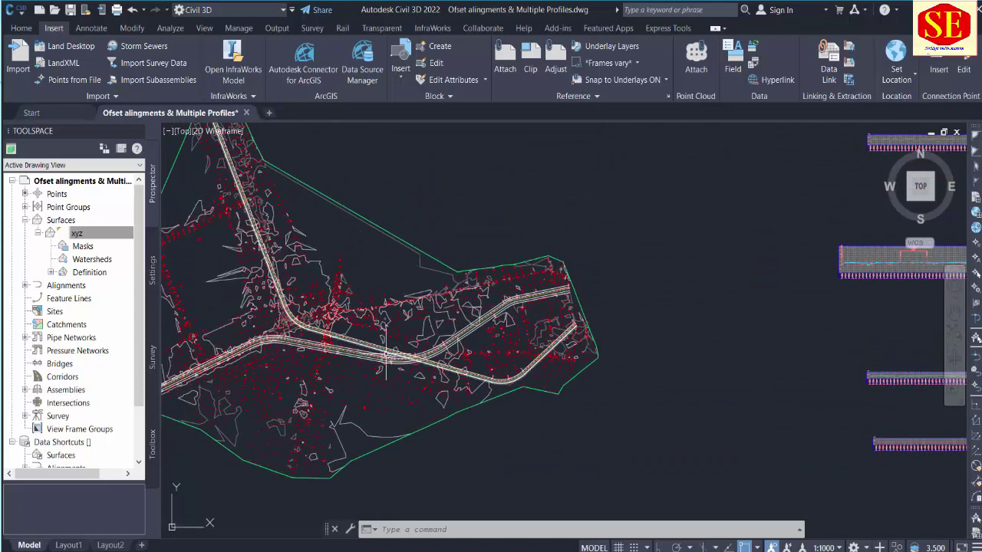
pyautogui.scroll(3, 506, 320)
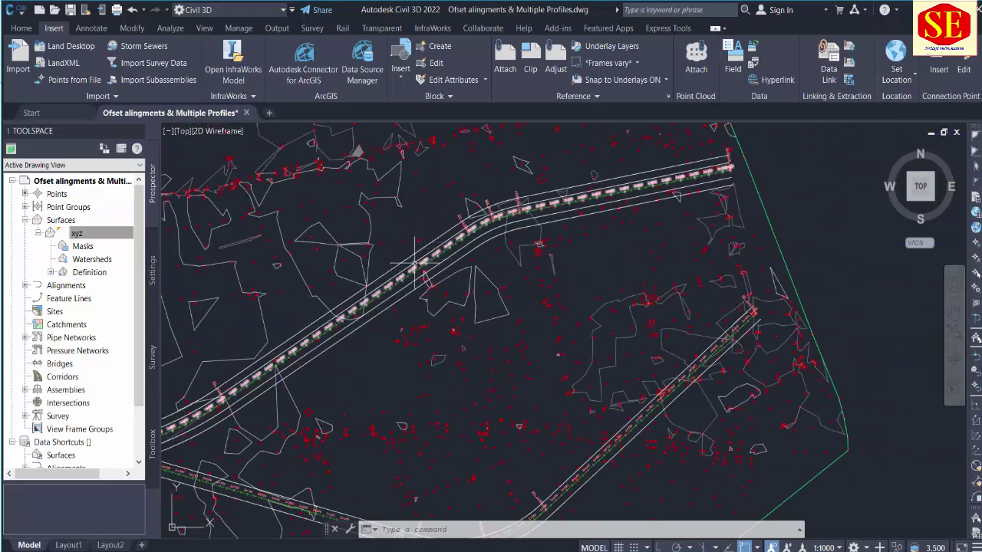
pyautogui.scroll(-2, 291, 342)
pyautogui.moveTo(679, 299); pyautogui.dragTo(570, 300, button='middle')
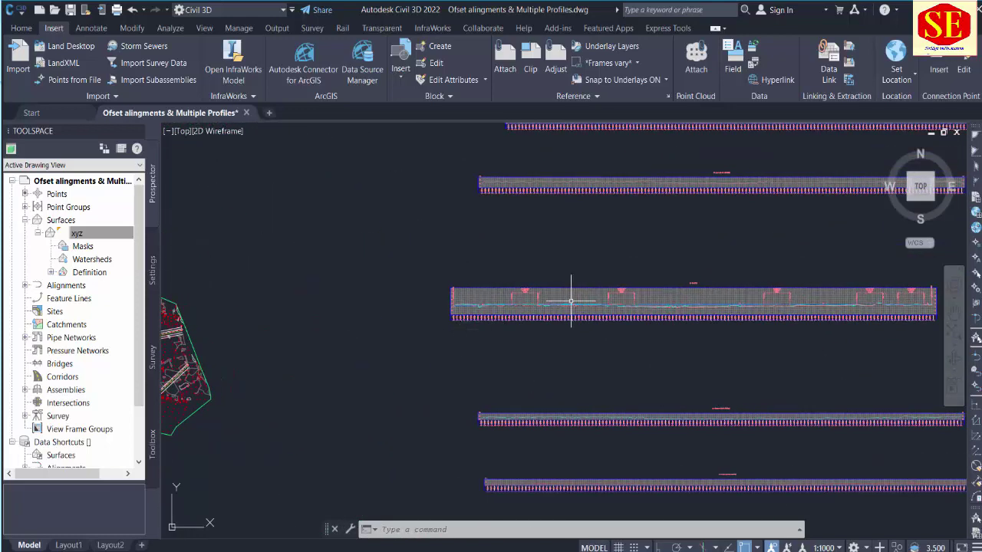
# Zoom through the stacked profile views to inspect the offset profiles, centring the lower view
pyautogui.scroll(5, 571, 300)
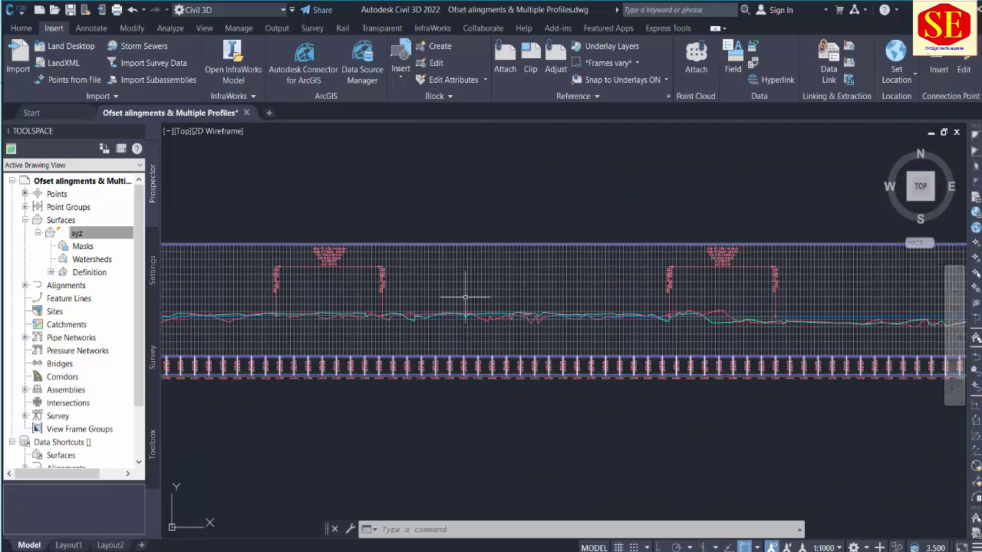
pyautogui.scroll(4, 465, 297)
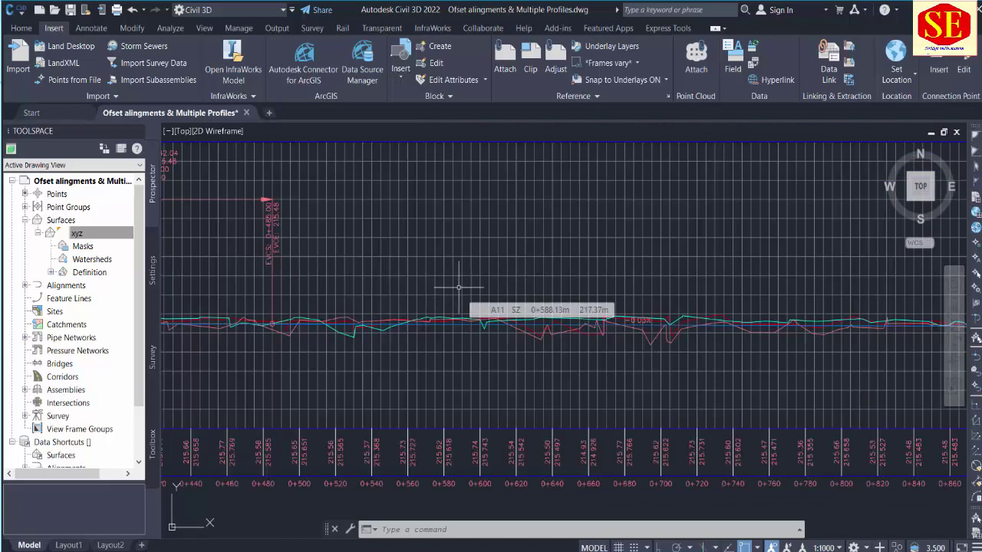
pyautogui.moveTo(458, 288)
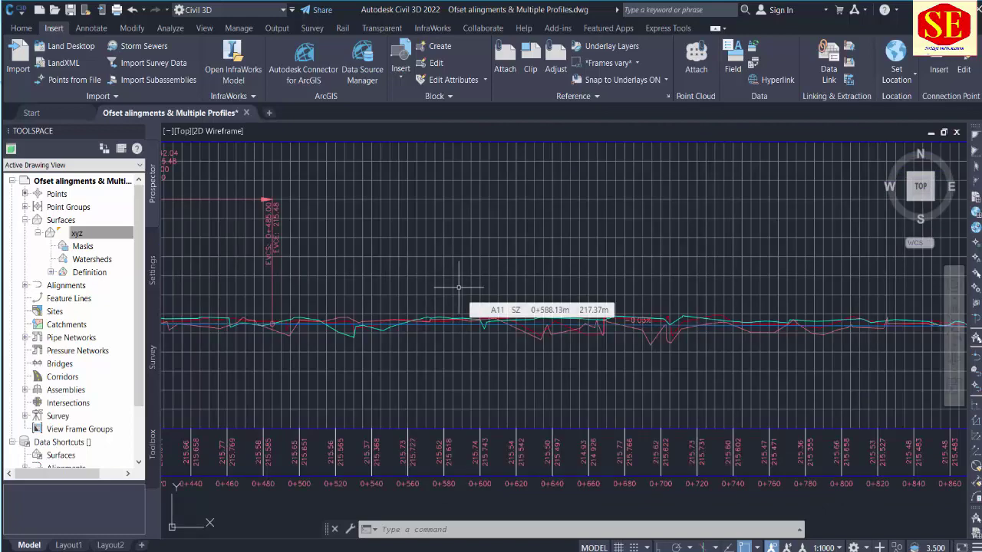
pyautogui.scroll(3, 267, 344)
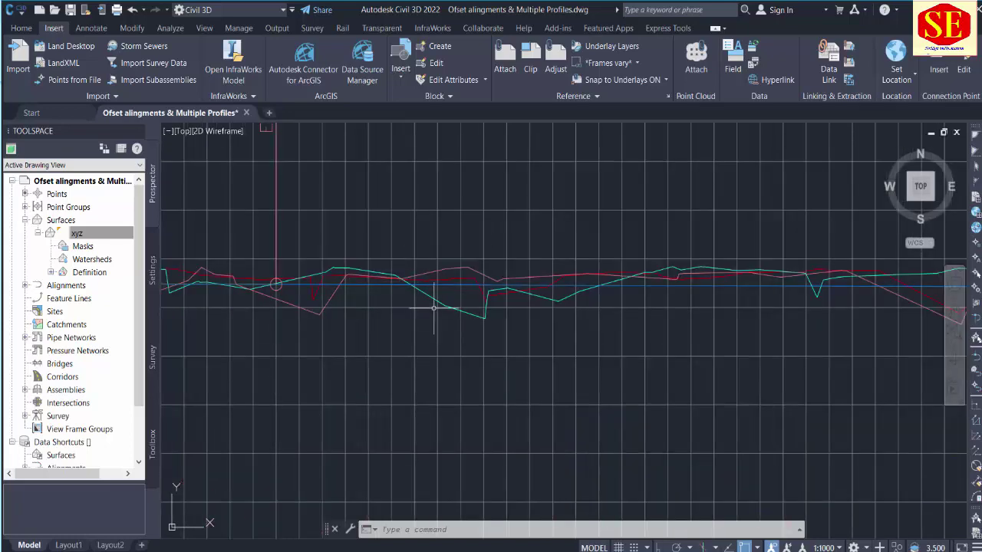
pyautogui.scroll(-3, 433, 308)
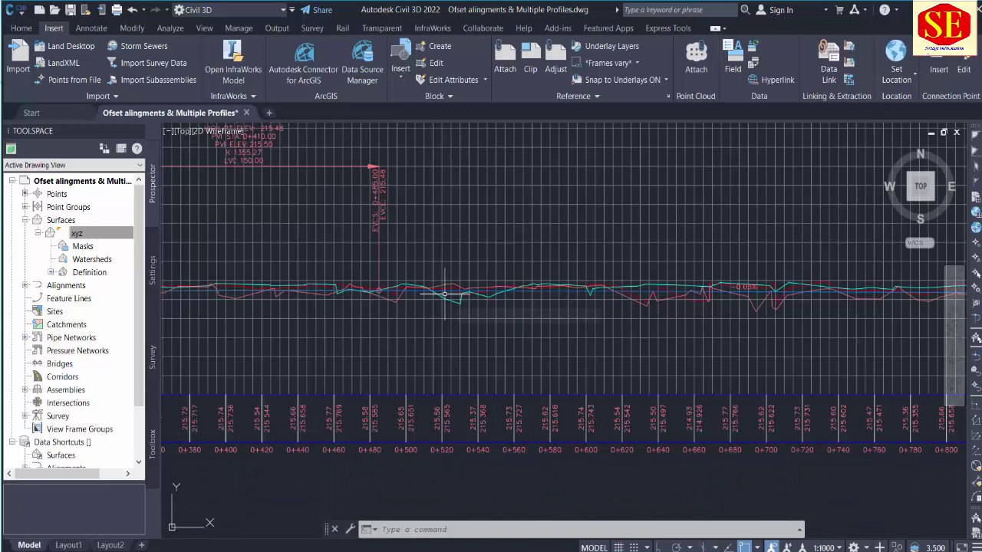
pyautogui.scroll(1, 558, 278)
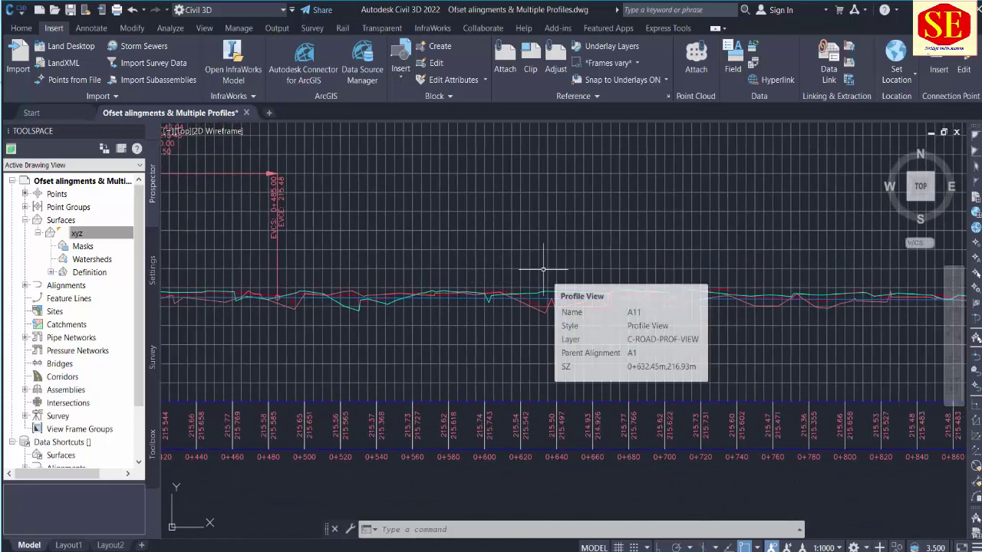
pyautogui.scroll(-3, 543, 270)
pyautogui.scroll(-2, 545, 272)
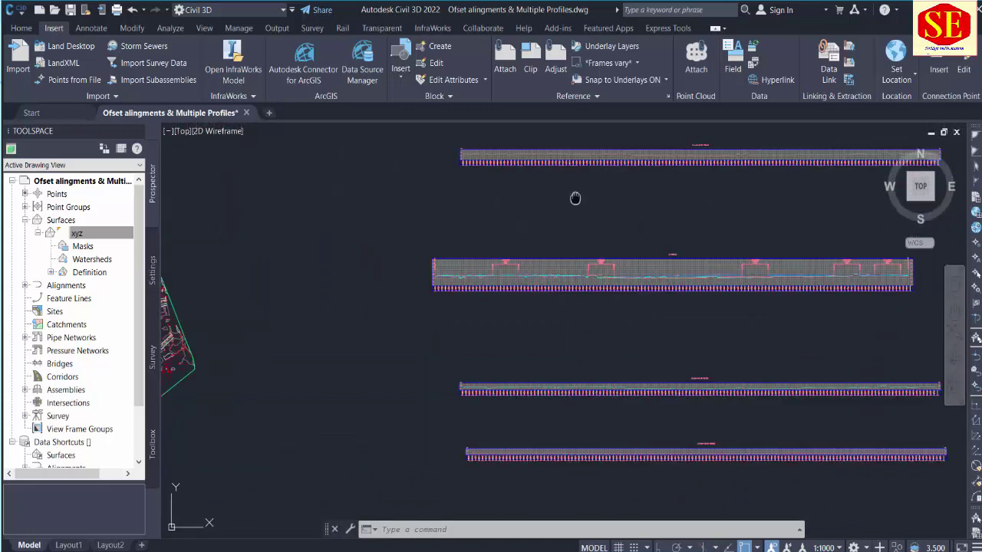
pyautogui.scroll(2, 571, 201)
pyautogui.scroll(3, 552, 201)
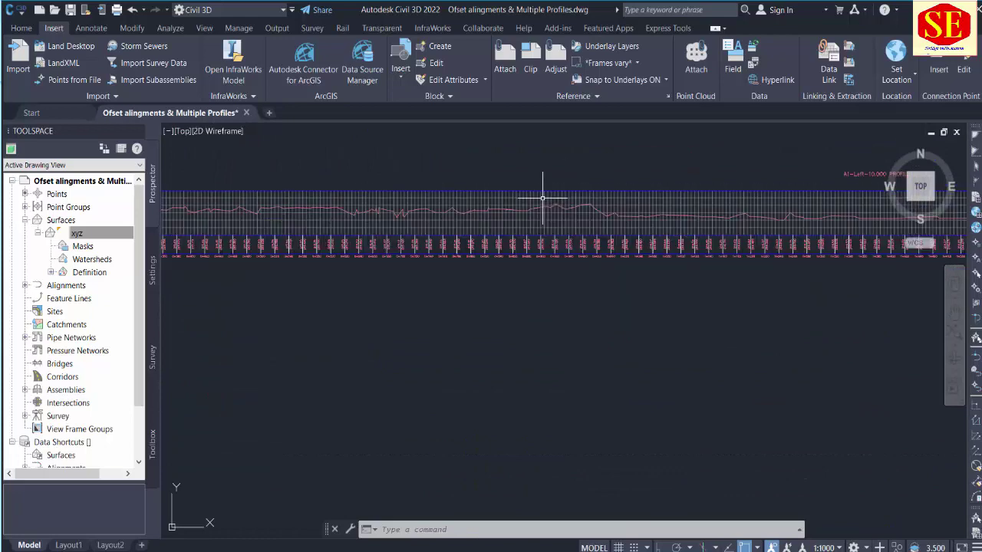
pyautogui.scroll(-1, 721, 176)
pyautogui.scroll(3, 745, 175)
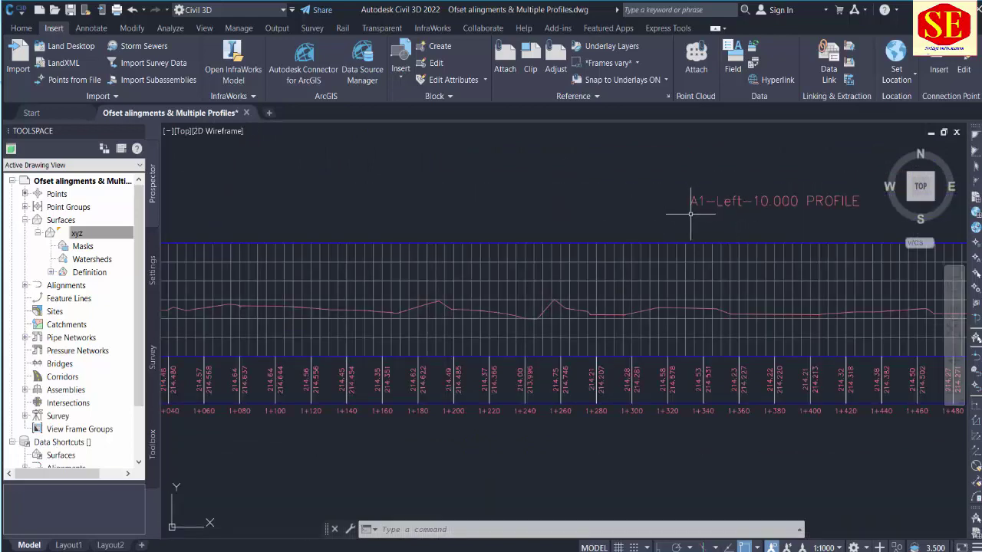
pyautogui.scroll(-4, 760, 212)
pyautogui.scroll(-2, 638, 421)
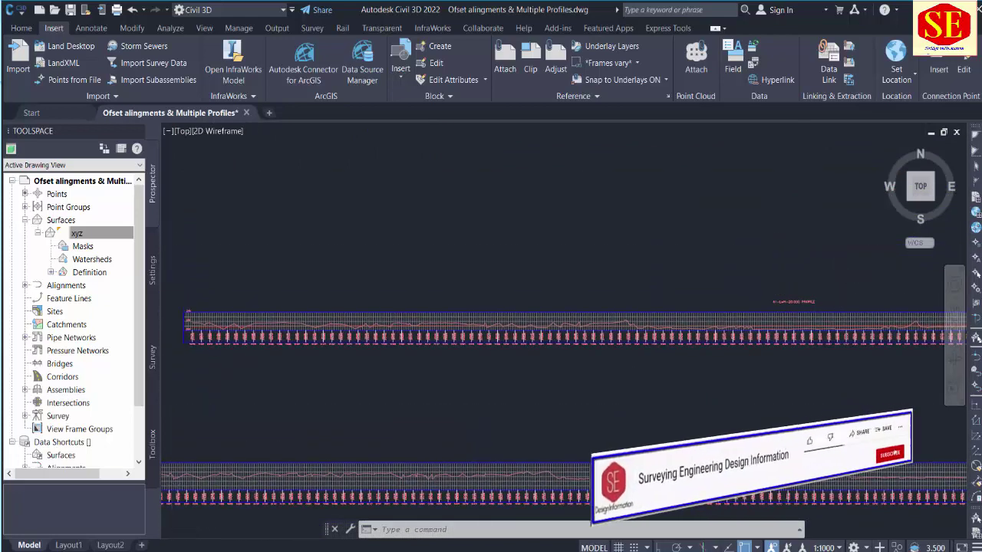
pyautogui.moveTo(638, 422); pyautogui.dragTo(552, 522, button='middle')
pyautogui.scroll(-3, 606, 221)
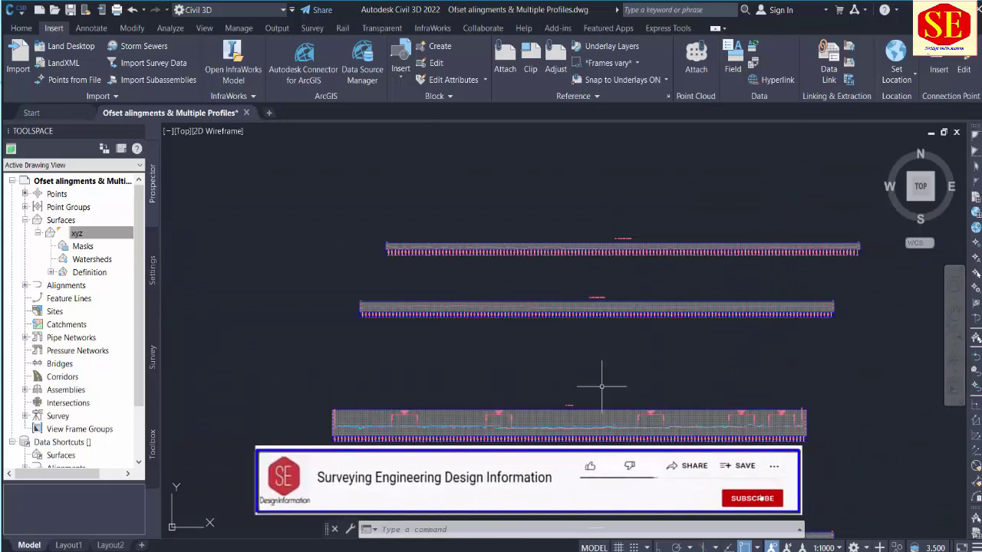
pyautogui.moveTo(603, 387); pyautogui.dragTo(628, 239, button='middle')
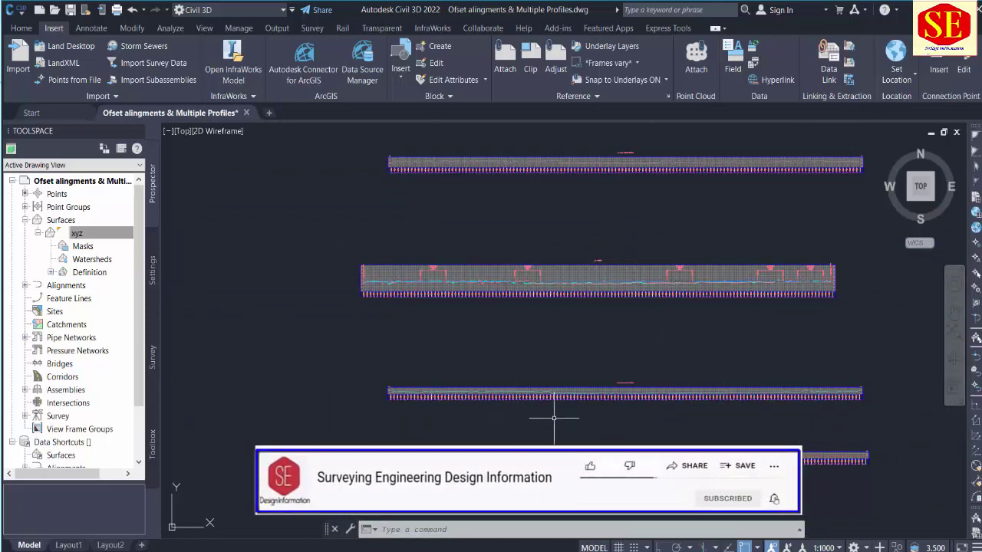
pyautogui.scroll(4, 488, 278)
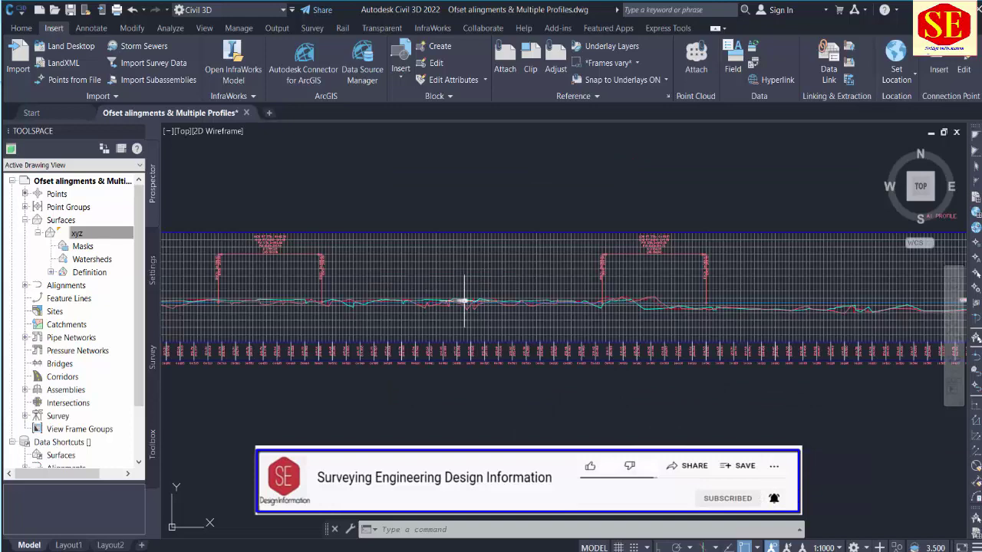
pyautogui.scroll(3, 464, 299)
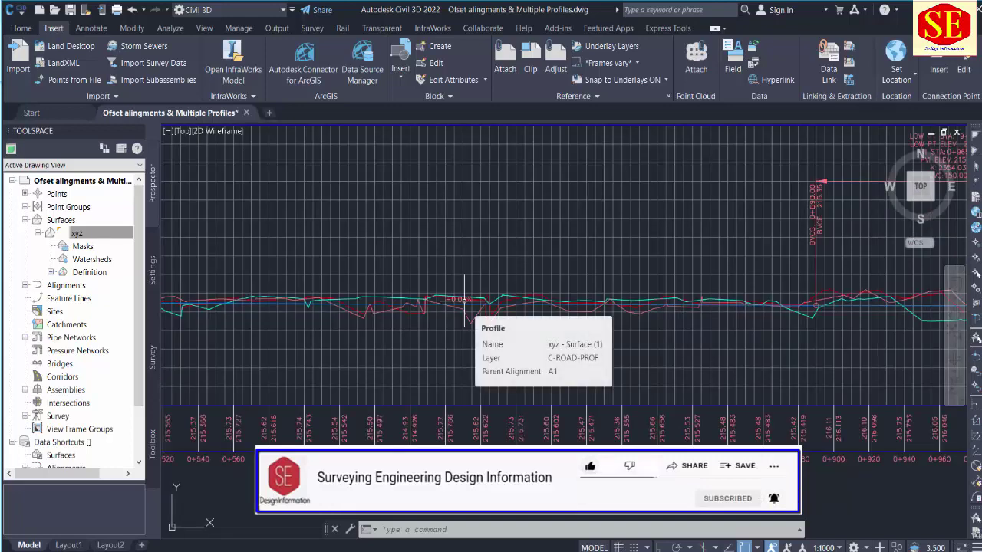
pyautogui.scroll(2, 439, 295)
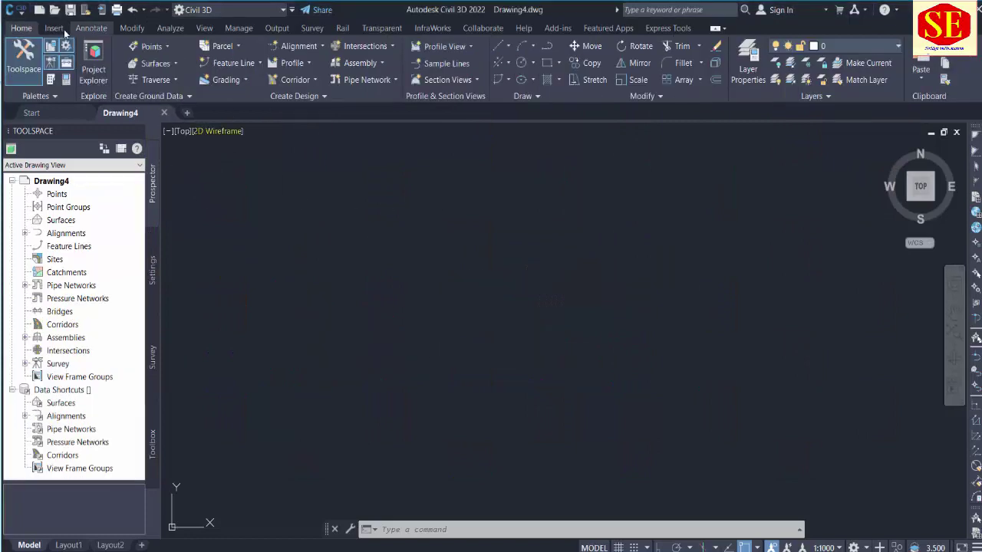
# Start Points from File on the Insert tab and select PNEZD Survey Data(1) as the source file
pyautogui.click(60, 28)
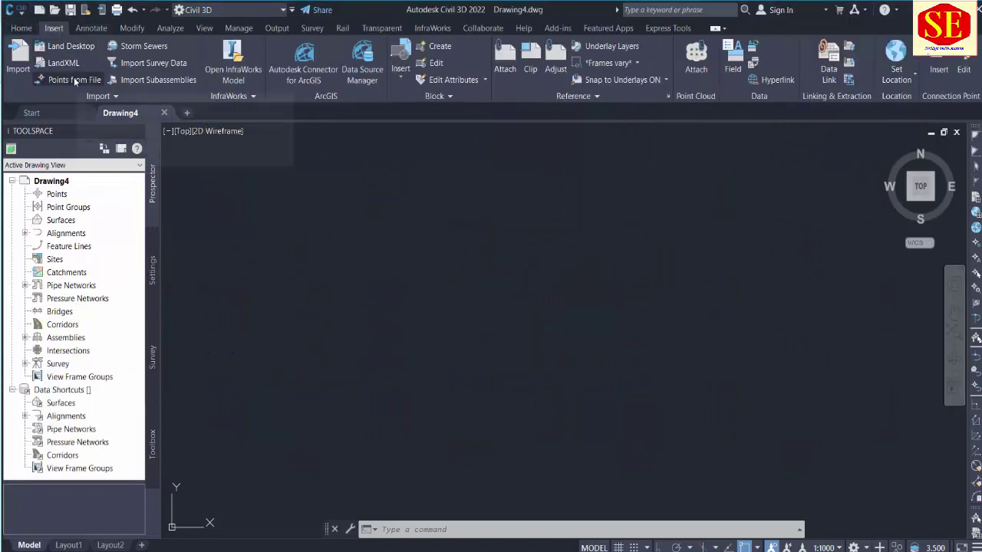
pyautogui.click(74, 79)
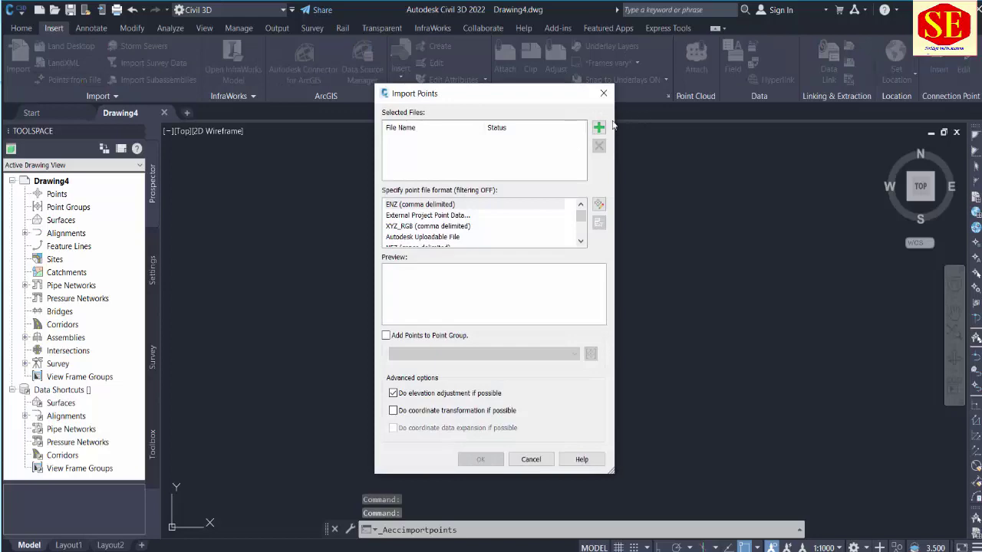
pyautogui.click(599, 130)
pyautogui.click(399, 178)
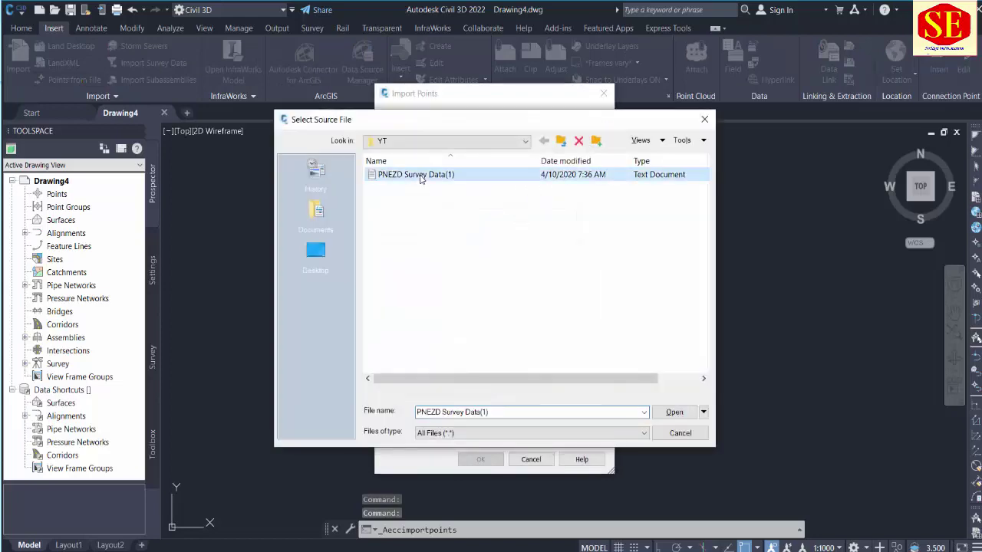
# Open PNEZD Survey Data(1) as text to check its contents, then close it
pyautogui.rightClick(413, 178)
pyautogui.click(445, 206)
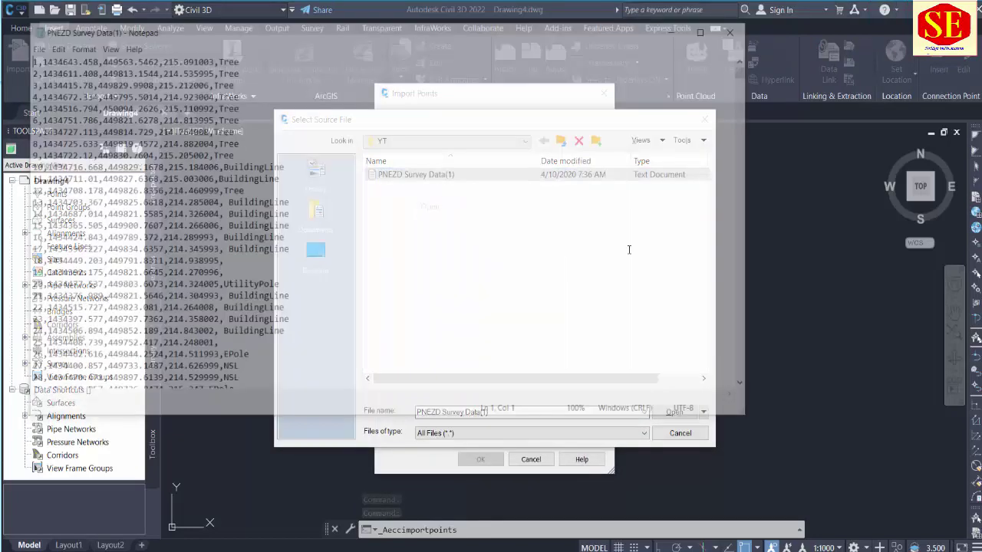
pyautogui.scroll(-3, 341, 232)
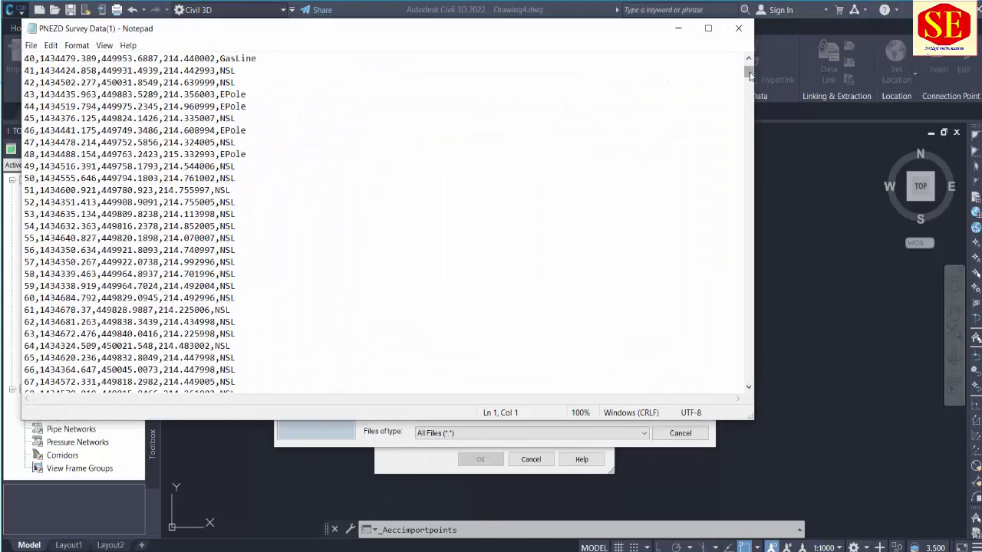
pyautogui.moveTo(750, 75); pyautogui.dragTo(750, 377)
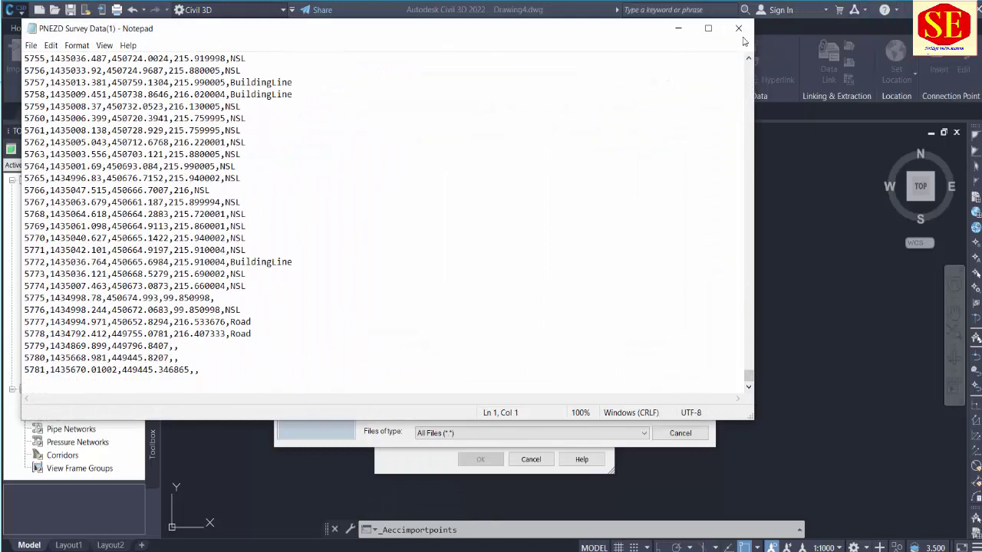
pyautogui.click(738, 30)
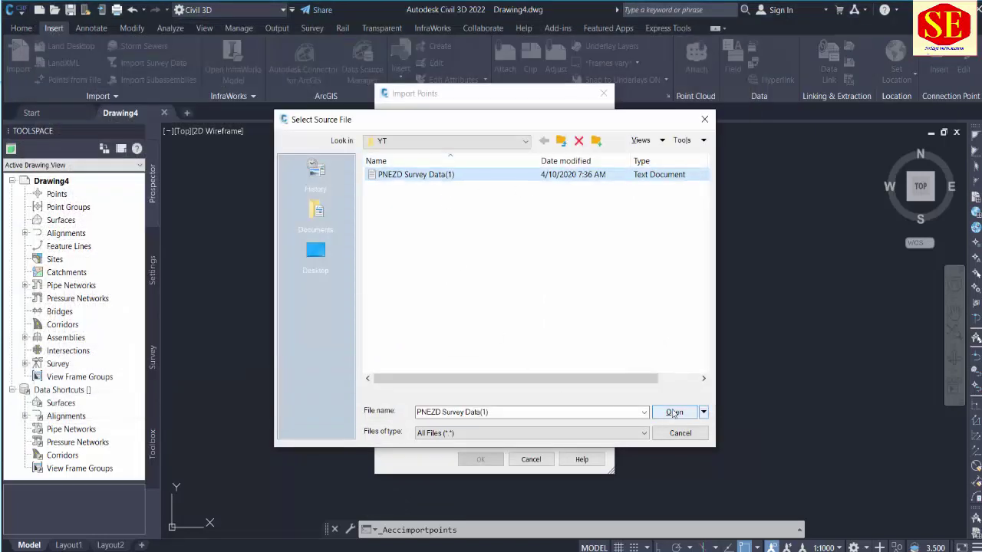
# Import the points from PNEZD Survey Data(1) using the PNEZD (comma delimited) format
pyautogui.click(674, 413)
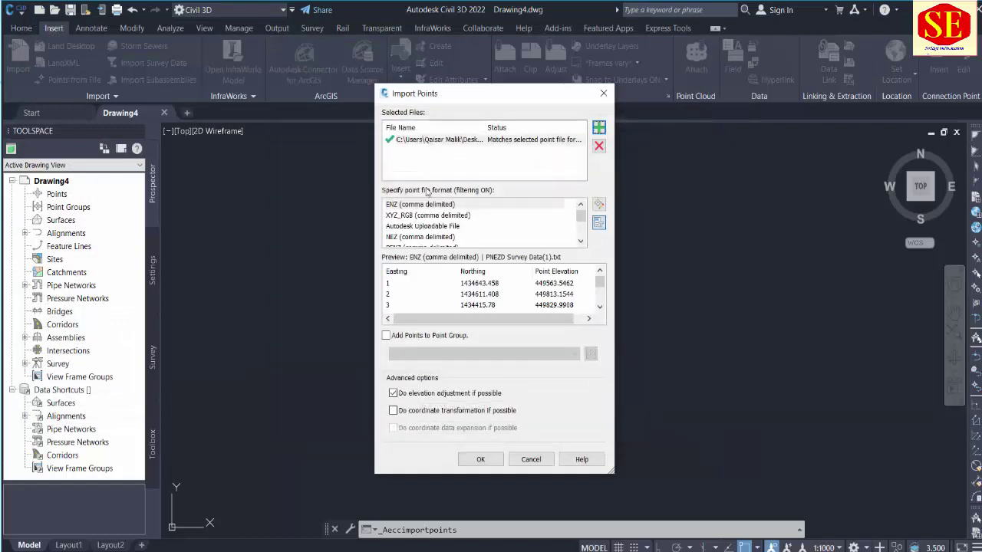
pyautogui.scroll(-5, 445, 222)
pyautogui.click(426, 237)
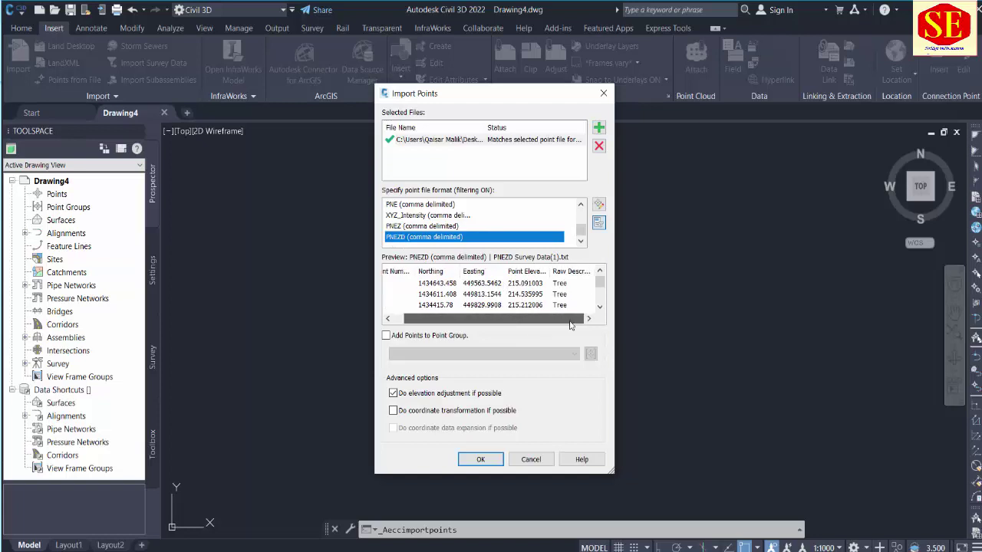
pyautogui.scroll(-3, 472, 304)
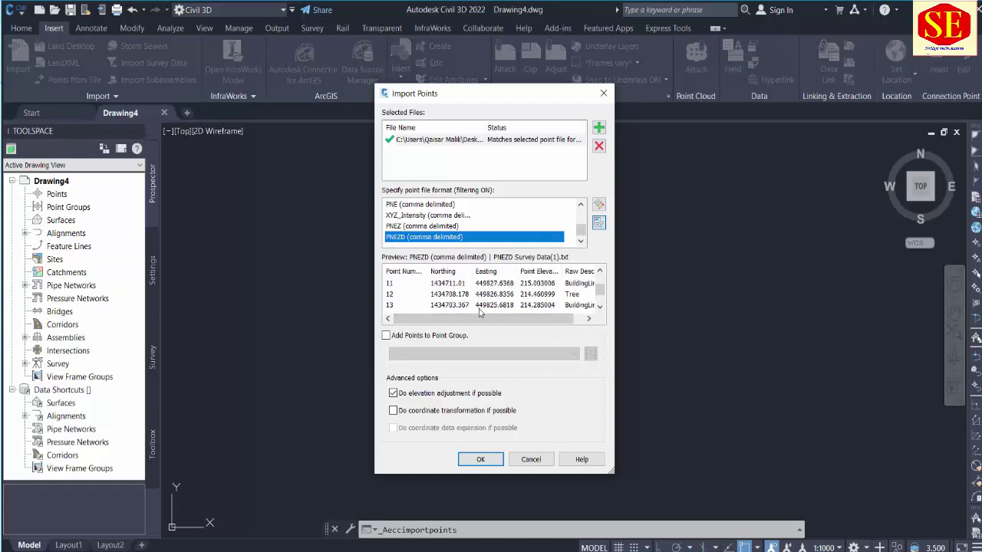
pyautogui.click(480, 458)
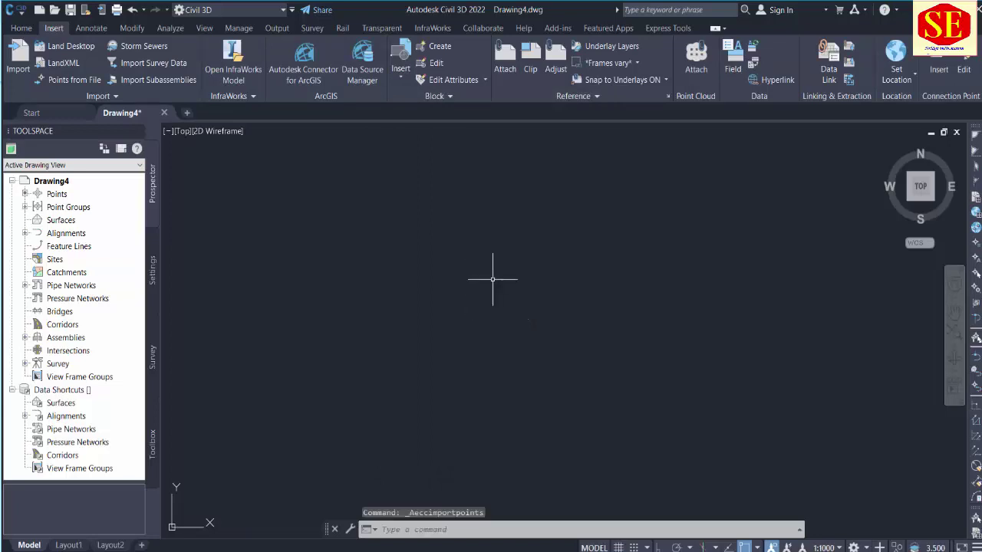
# Zoom extents (Z, E) so all imported survey points fill the view, then select Surfaces in Prospector
pyautogui.write('z')
pyautogui.press('Return')
pyautogui.write('e')
pyautogui.press('Return')
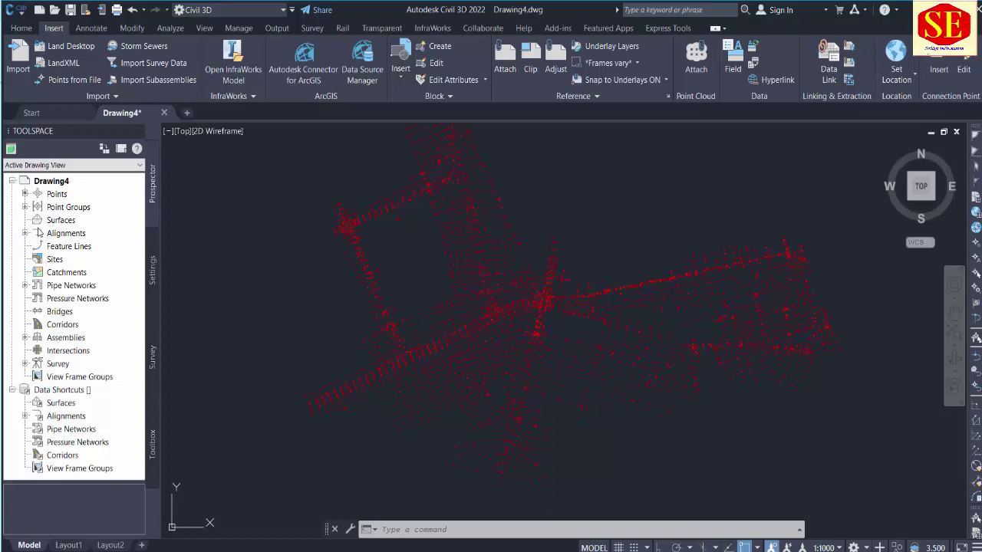
pyautogui.click(51, 223)
# Create TIN surface 'xyz' with the Contours 1m and 5m (Design) style and expand it in Prospector
pyautogui.rightClick(63, 222)
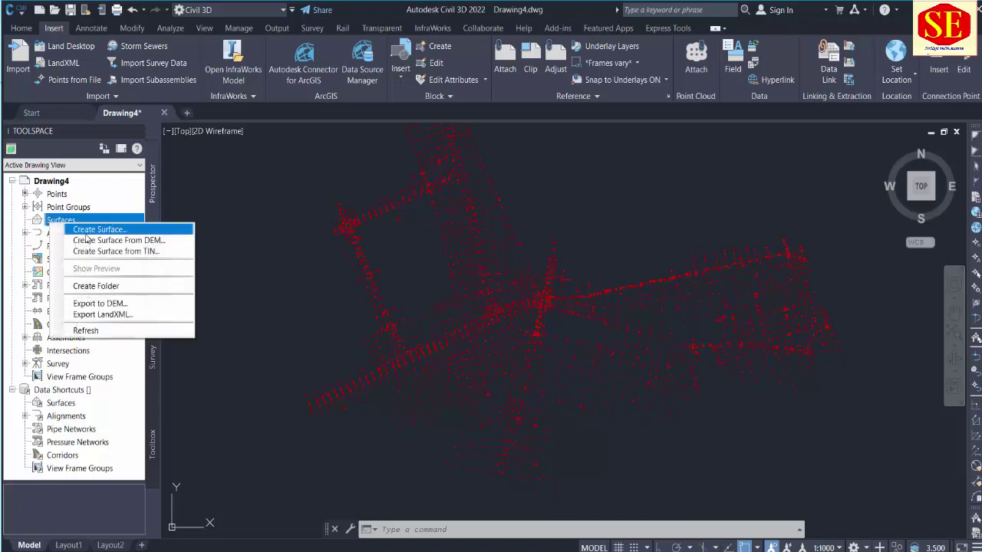
pyautogui.click(95, 230)
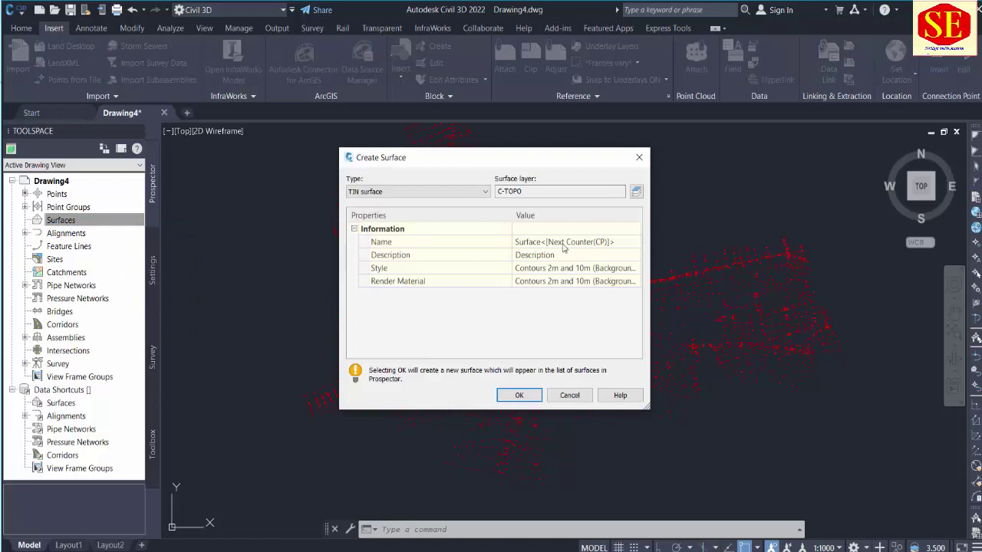
pyautogui.click(563, 242)
pyautogui.write('xyz')
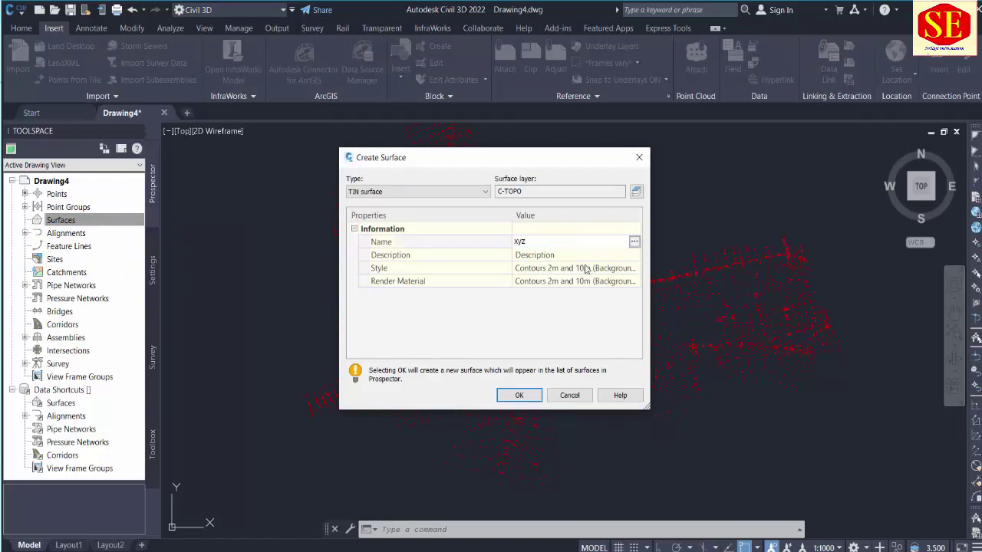
pyautogui.click(586, 268)
pyautogui.click(633, 267)
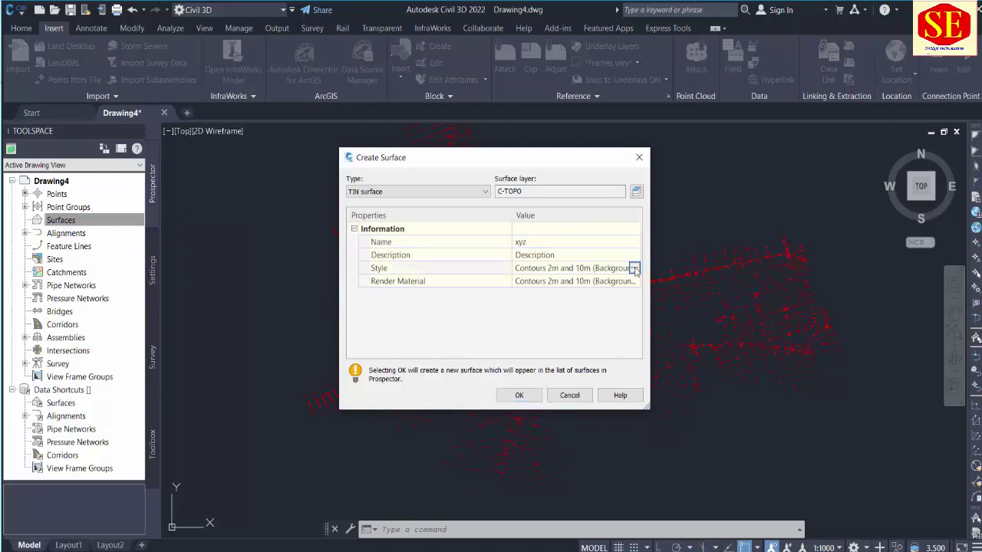
pyautogui.click(477, 278)
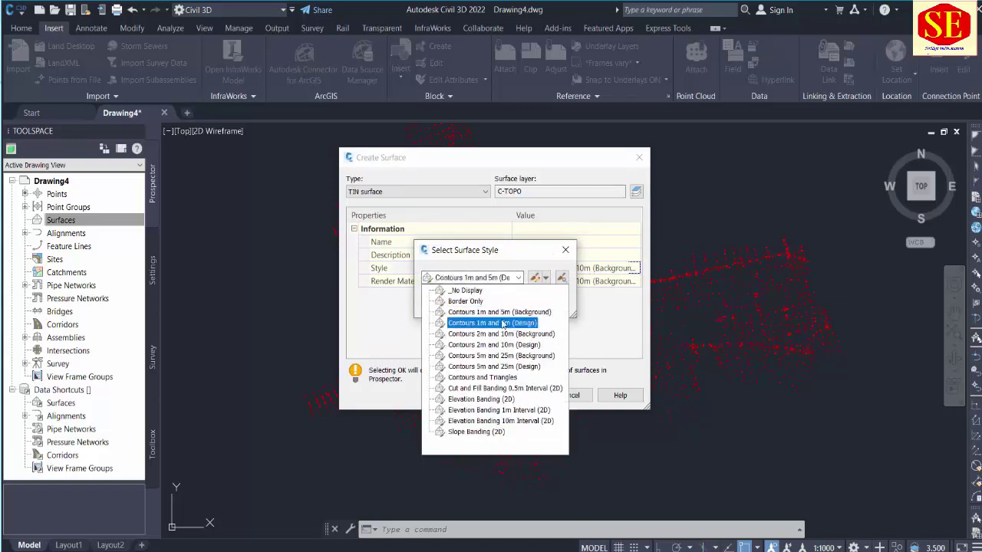
pyautogui.click(502, 323)
pyautogui.click(454, 303)
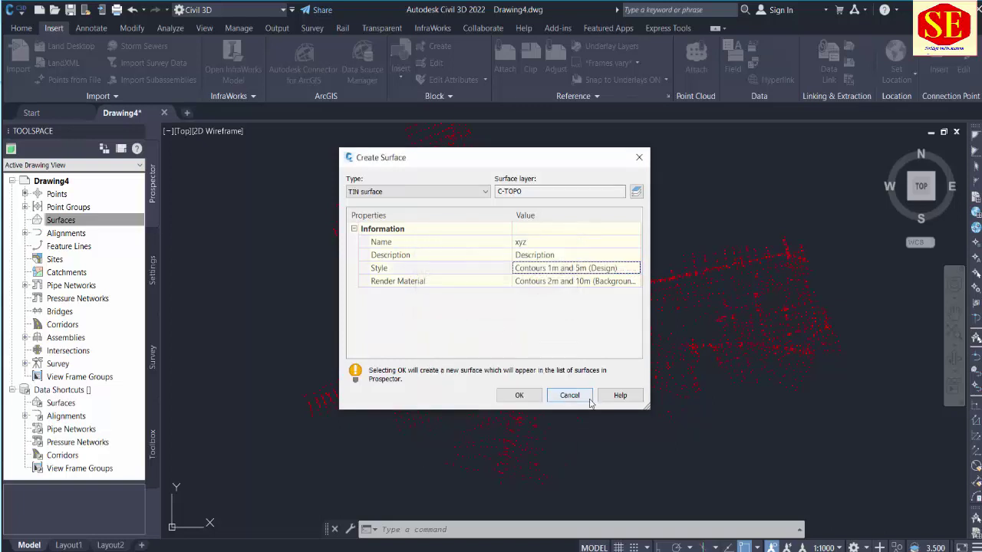
pyautogui.click(519, 395)
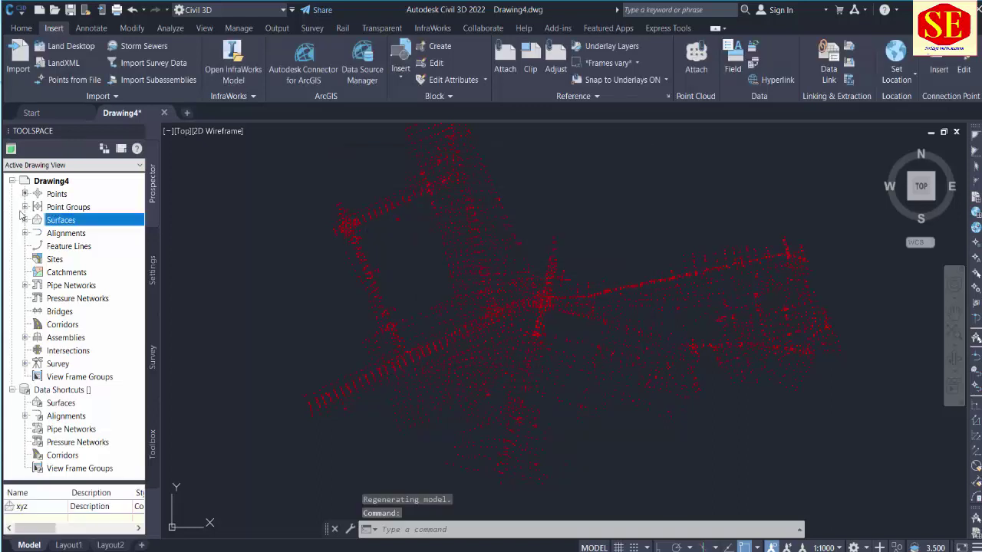
pyautogui.click(26, 220)
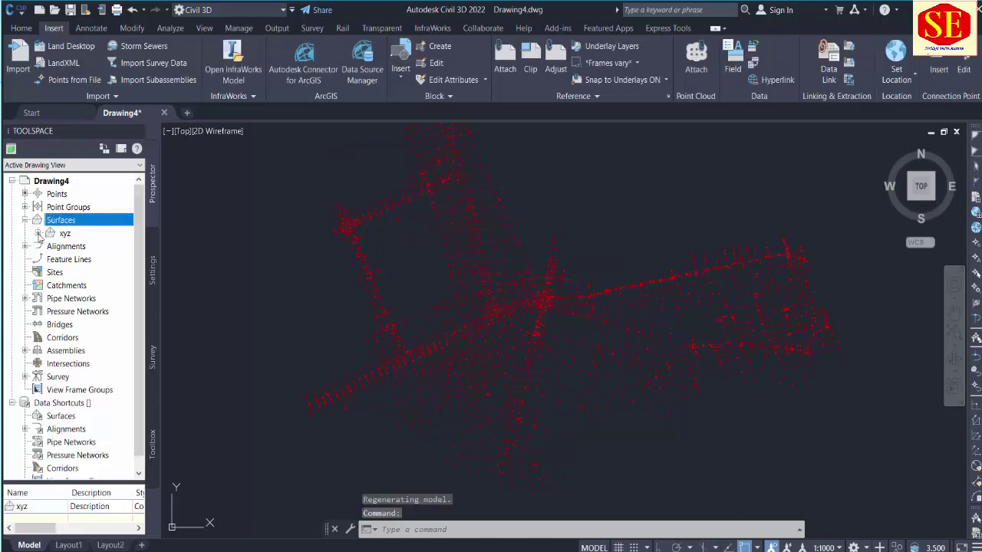
pyautogui.click(38, 234)
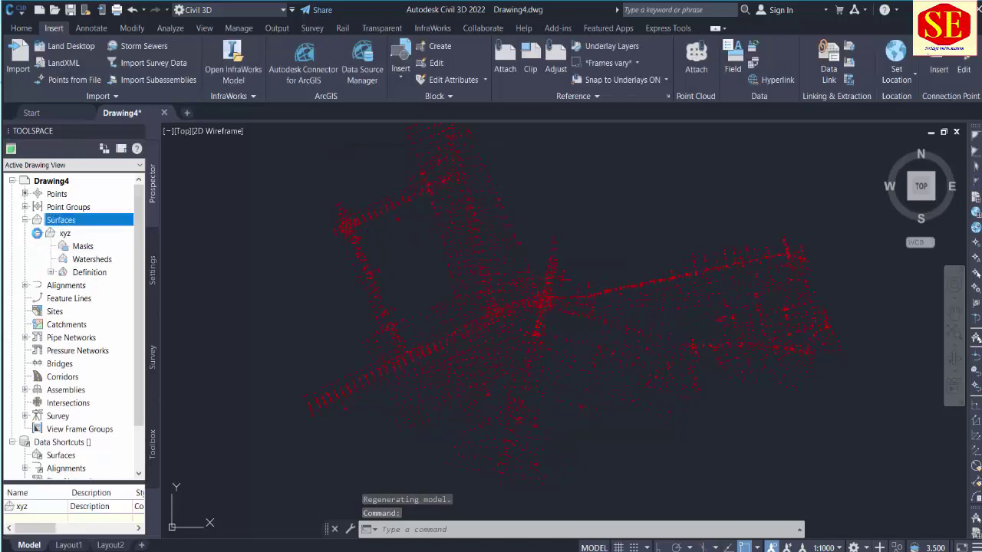
# Add the _All Points point group to the xyz surface definition and dismiss the build warning
pyautogui.click(89, 273)
pyautogui.click(50, 272)
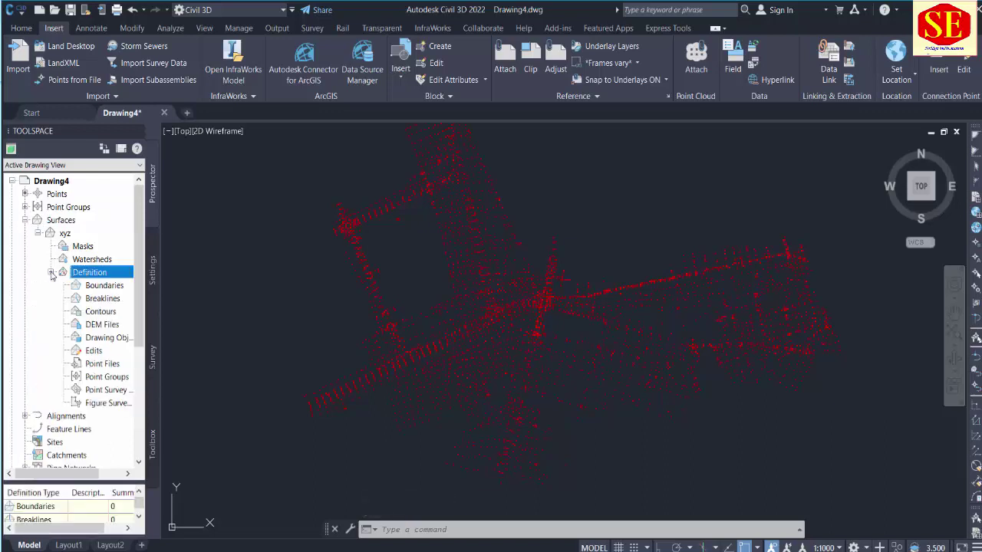
pyautogui.click(100, 391)
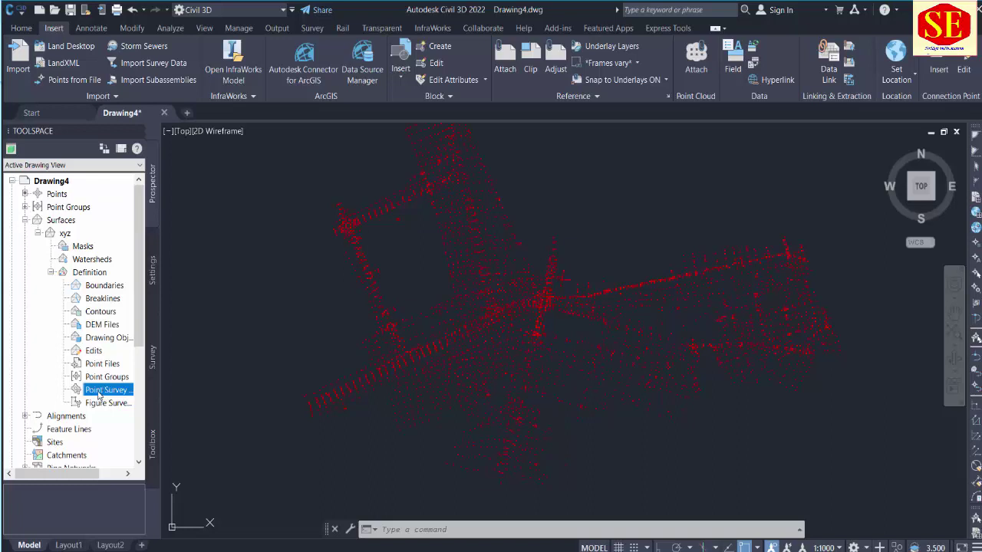
pyautogui.click(105, 375)
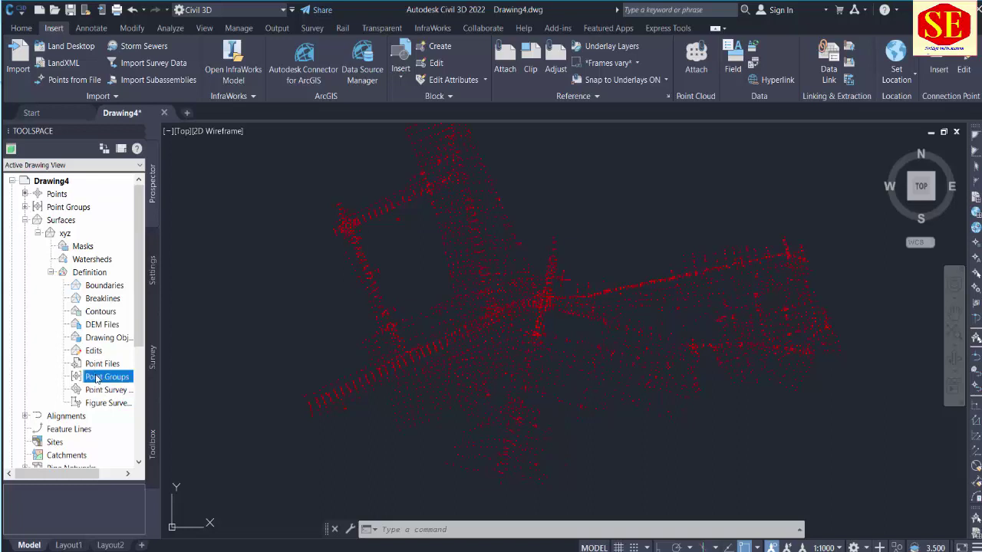
pyautogui.rightClick(104, 382)
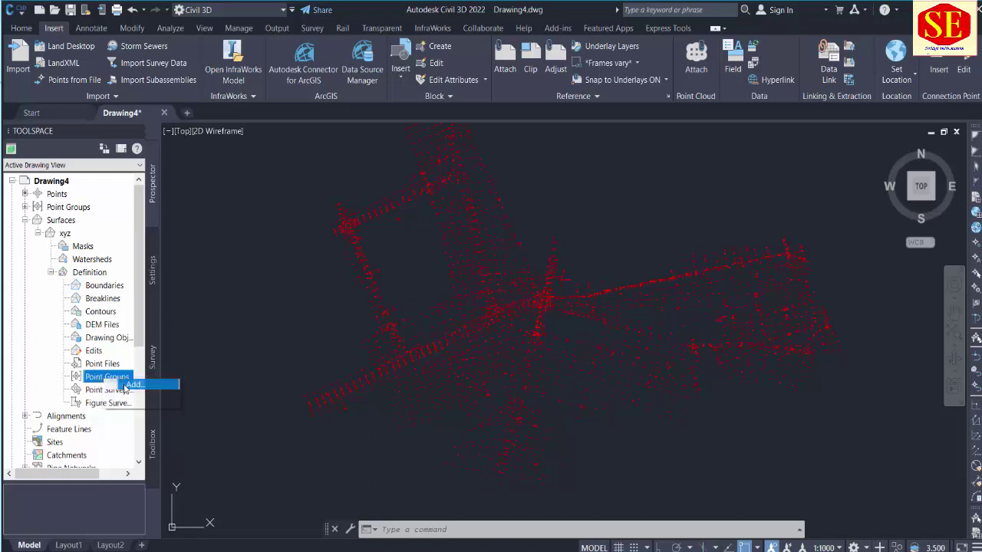
pyautogui.click(119, 383)
pyautogui.click(421, 264)
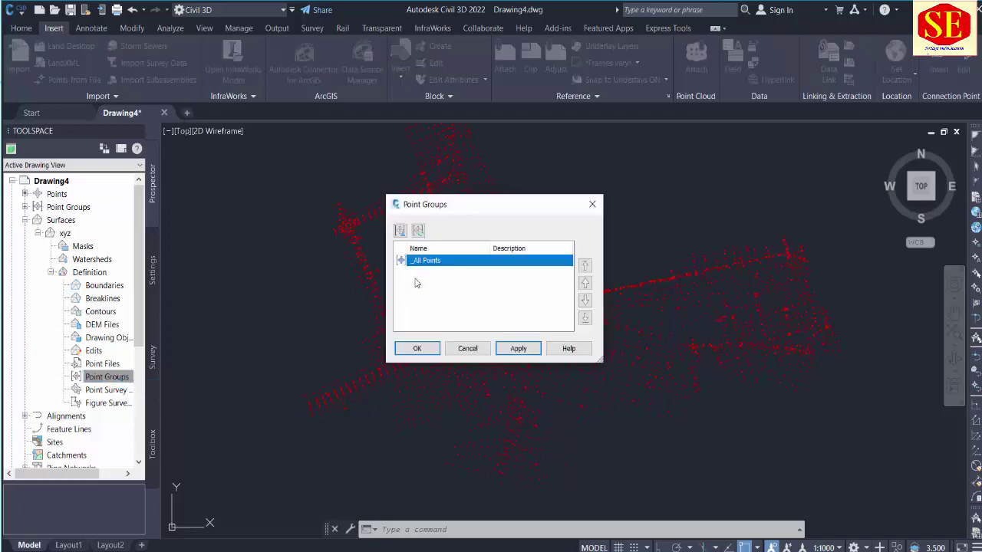
pyautogui.click(417, 349)
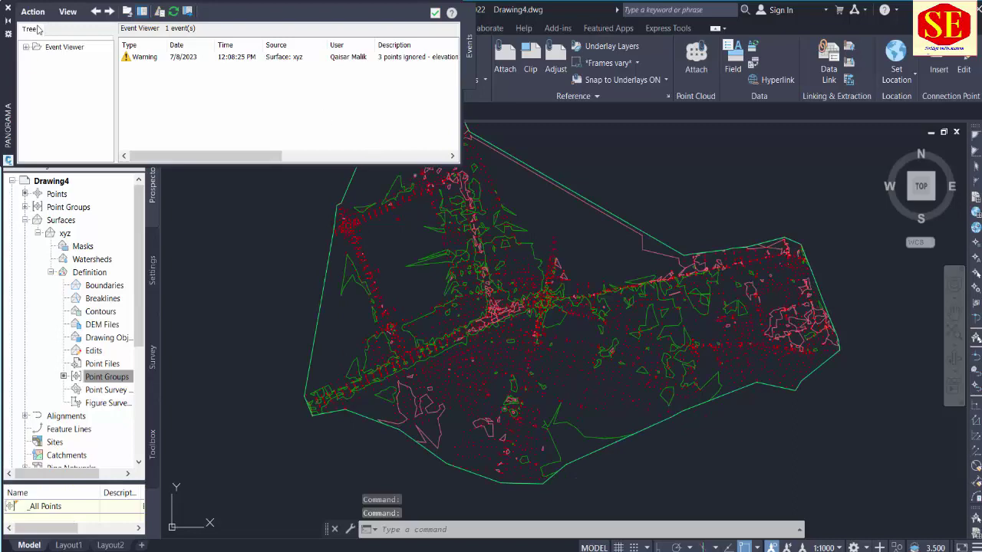
pyautogui.click(435, 13)
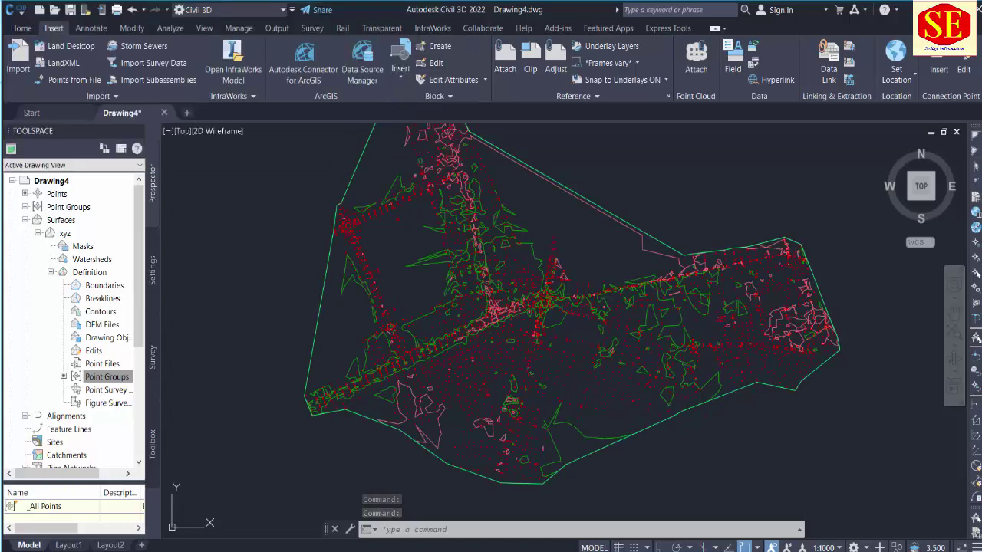
pyautogui.moveTo(596, 252); pyautogui.dragTo(588, 282, button='middle')
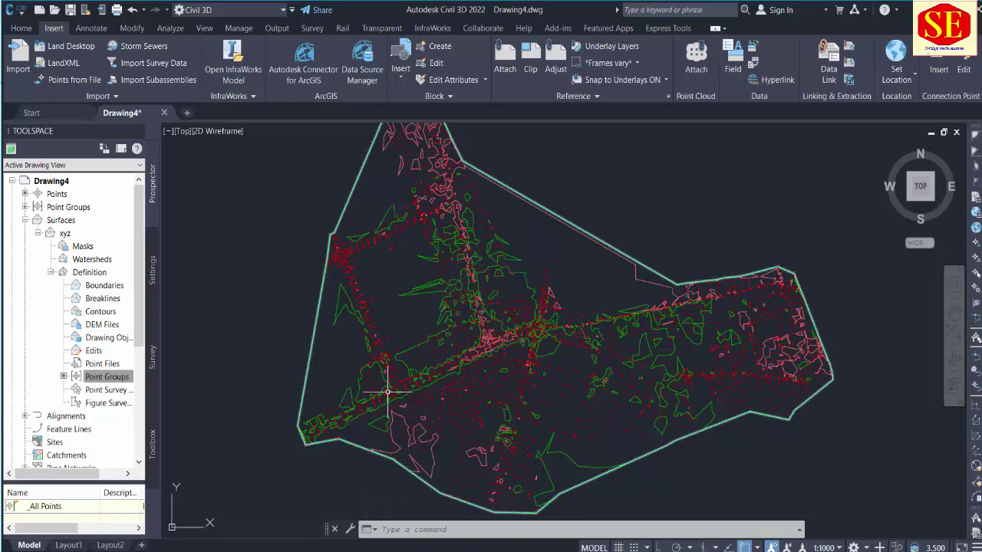
# Change the xyz surface's style to _No Display in its Surface Properties
pyautogui.click(622, 312)
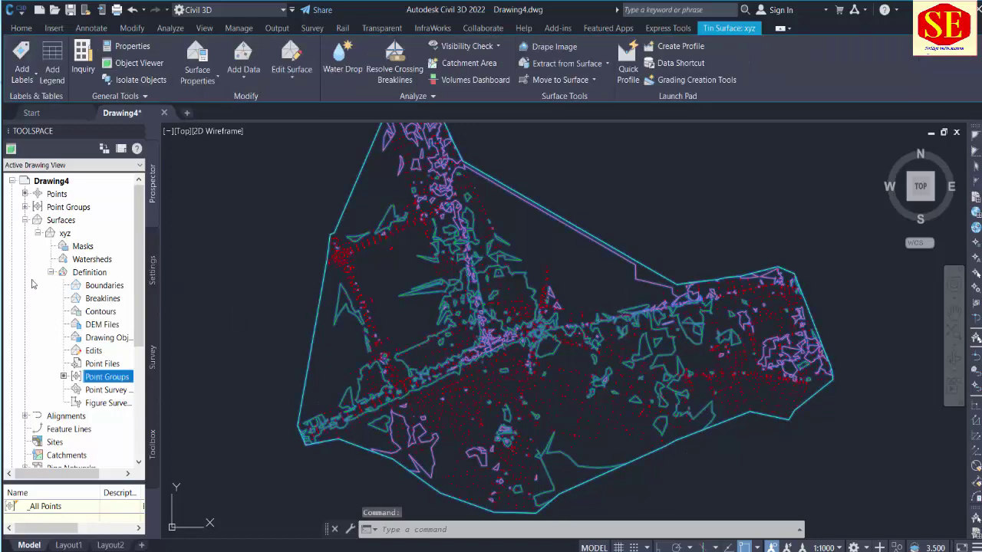
pyautogui.click(51, 272)
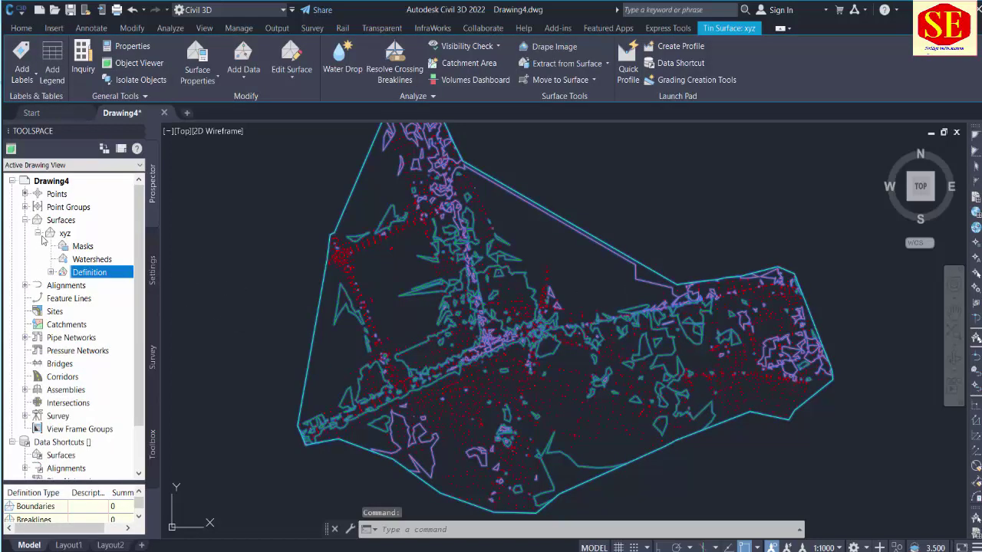
pyautogui.rightClick(79, 220)
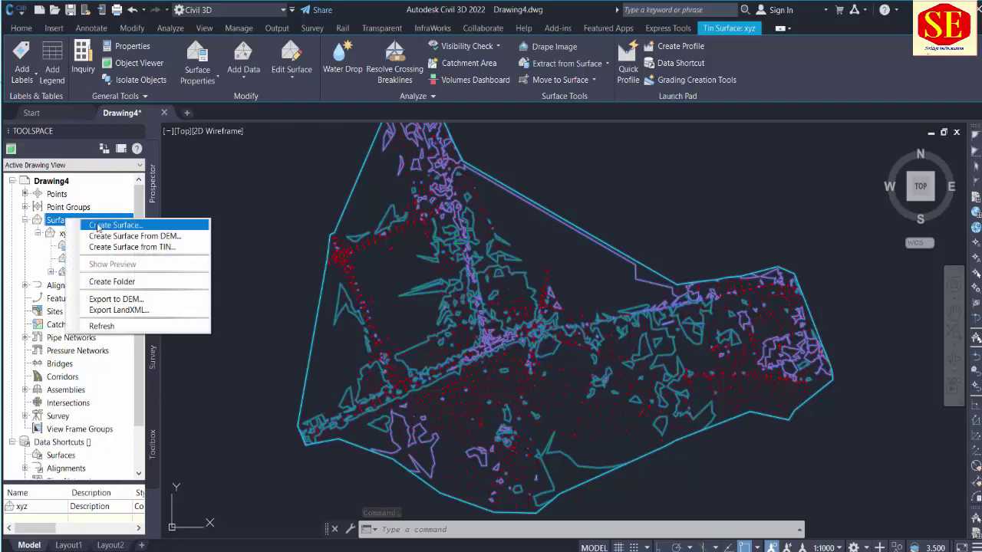
pyautogui.rightClick(76, 235)
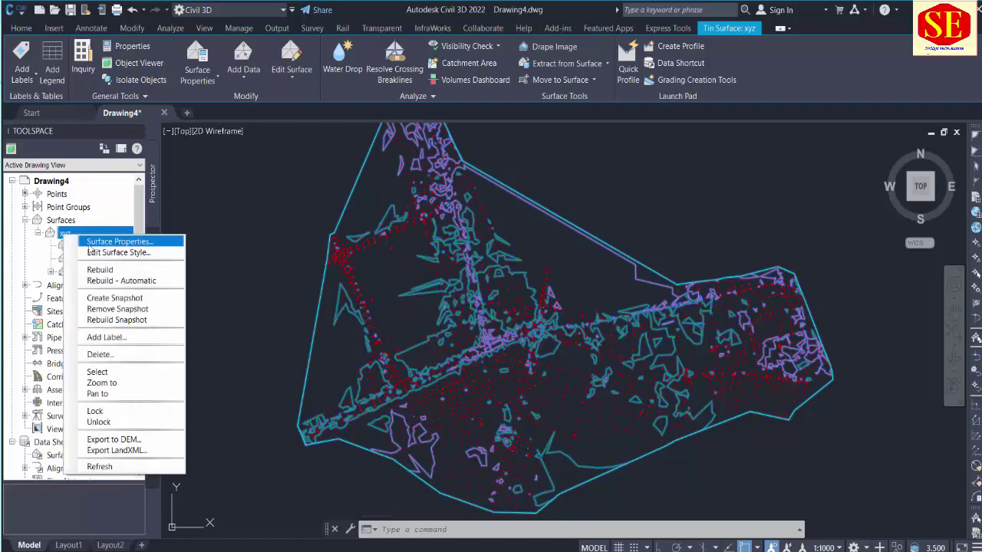
pyautogui.click(96, 241)
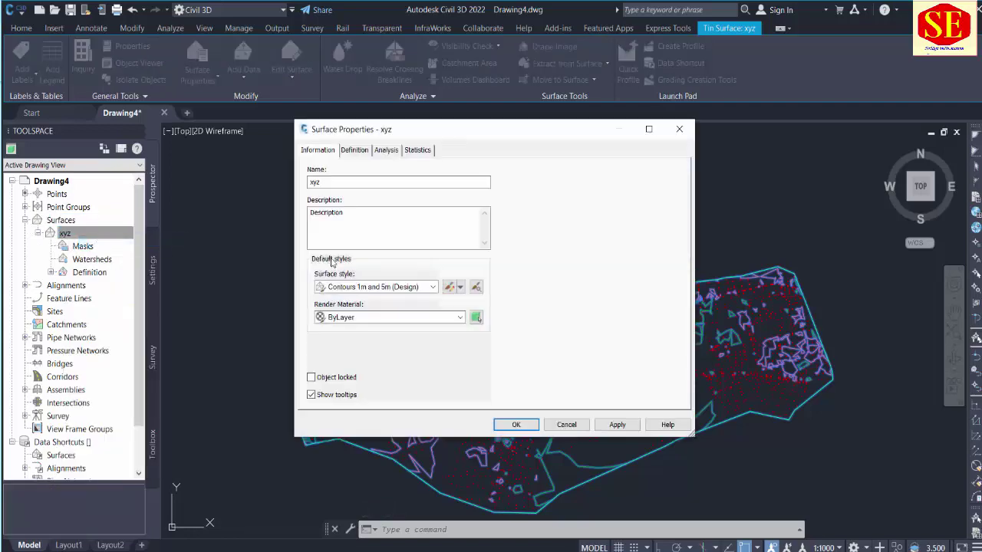
pyautogui.click(361, 287)
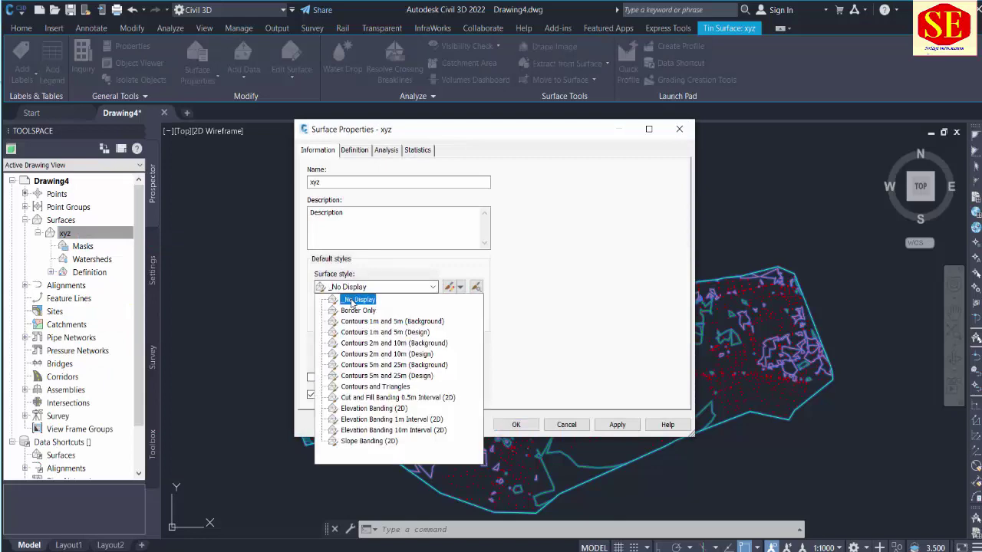
pyautogui.click(349, 297)
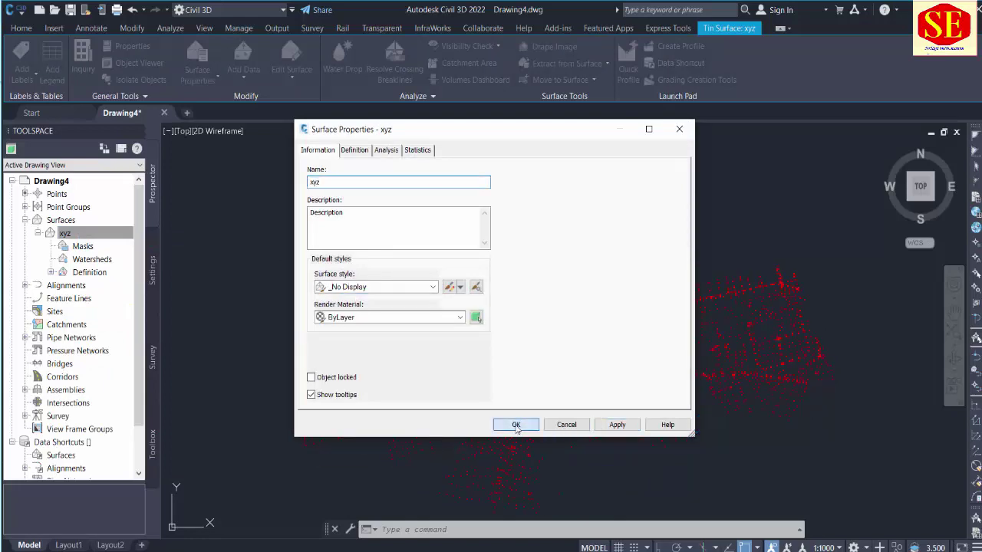
pyautogui.click(517, 425)
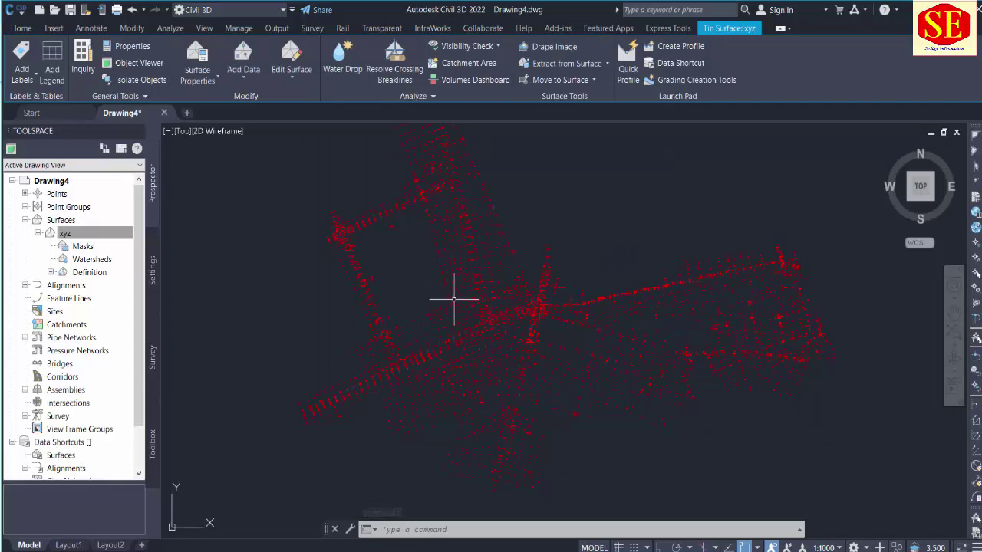
# Create alignment 'A1' with Proposed style, C-ROAD layer and the All Labels label set
pyautogui.click(22, 27)
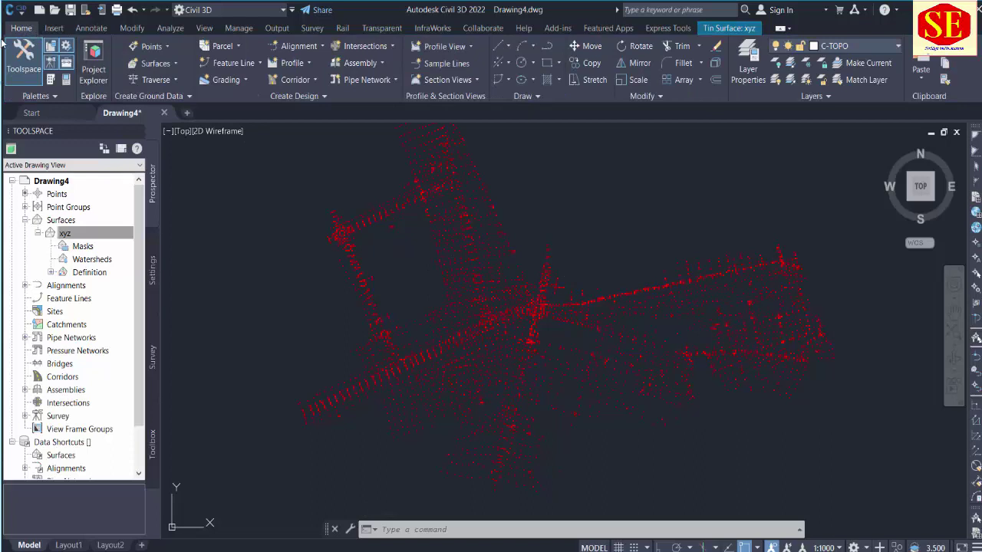
pyautogui.click(305, 49)
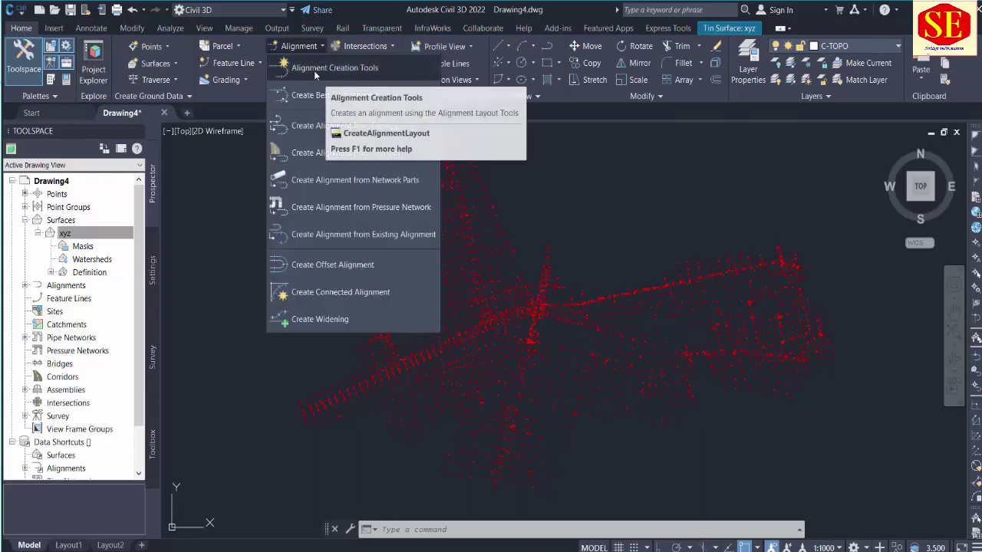
pyautogui.click(332, 71)
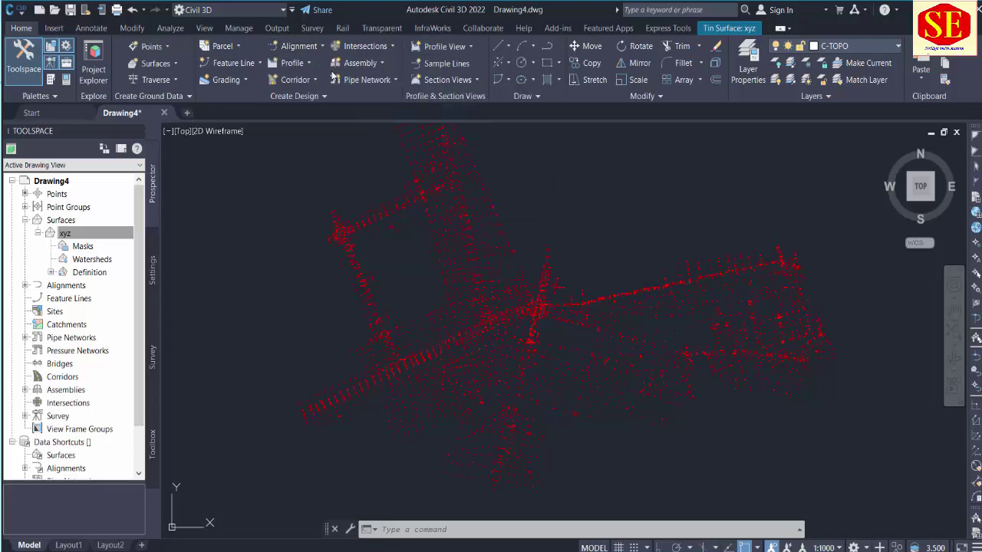
pyautogui.click(521, 116)
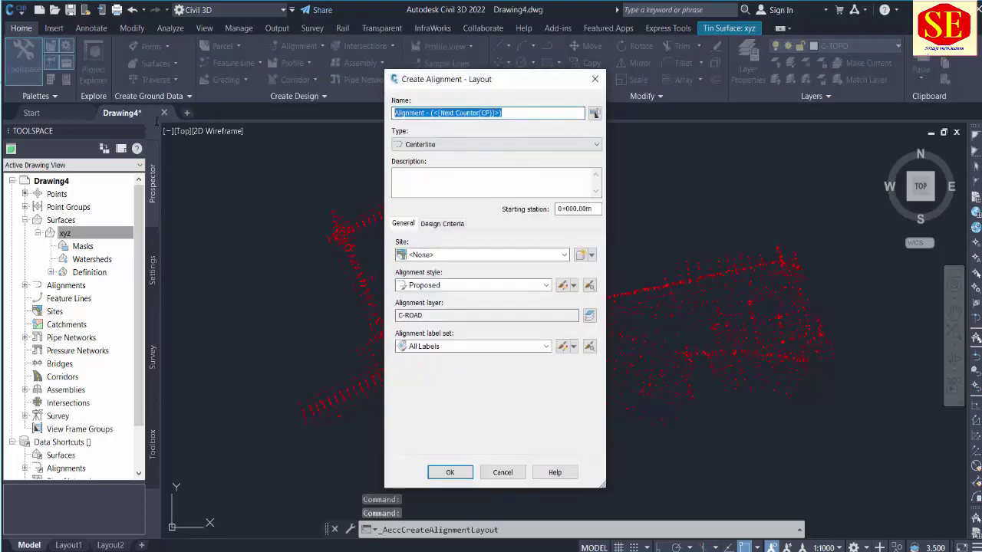
pyautogui.write('A1')
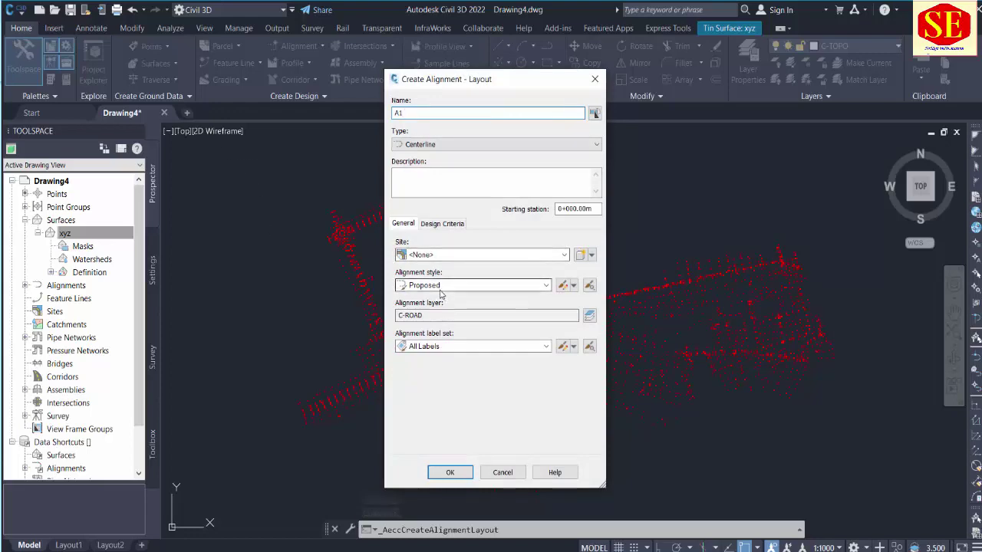
pyautogui.click(447, 346)
pyautogui.click(435, 372)
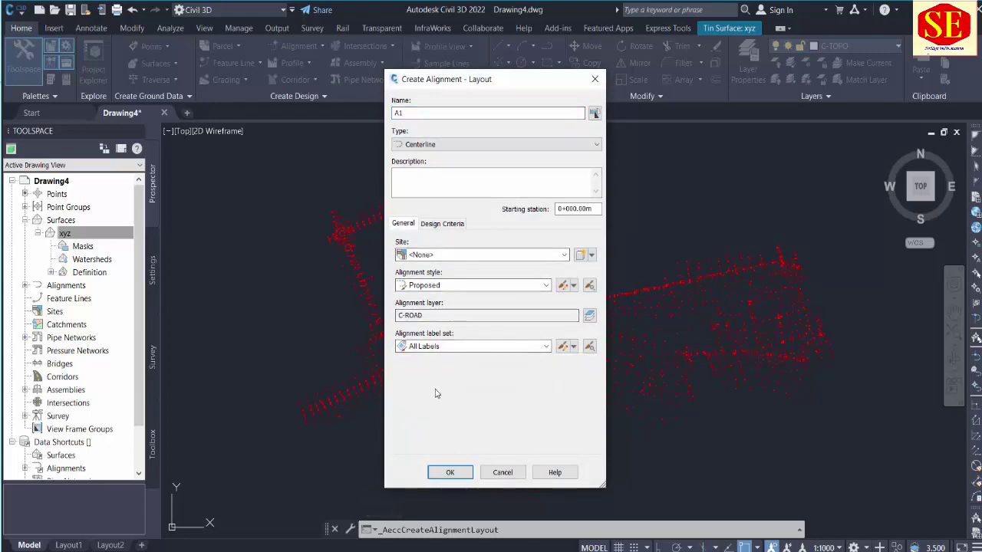
pyautogui.click(449, 472)
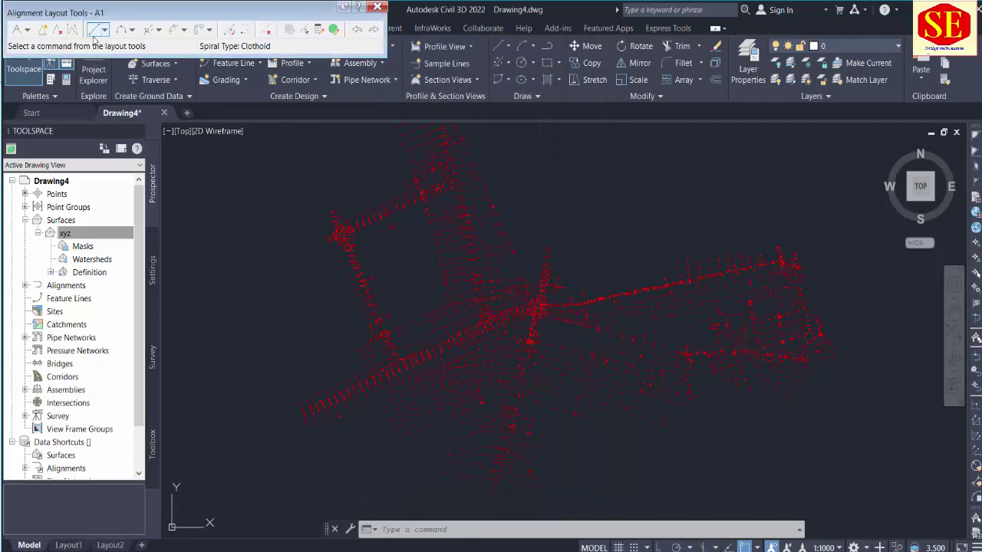
pyautogui.moveTo(82, 15); pyautogui.dragTo(293, 95)
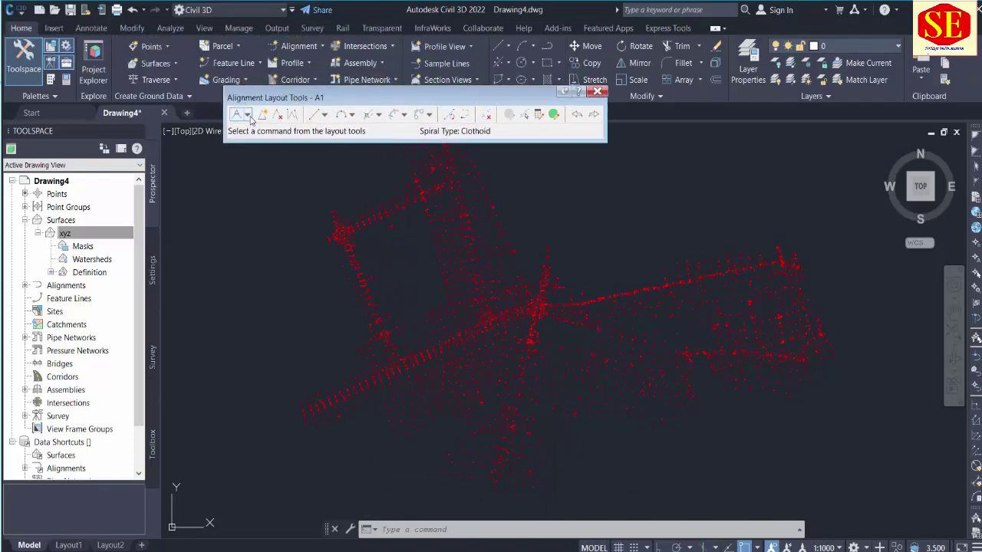
# Draw A1 as tangents with curves through five points along the survey trail, lower left to upper right
pyautogui.click(250, 119)
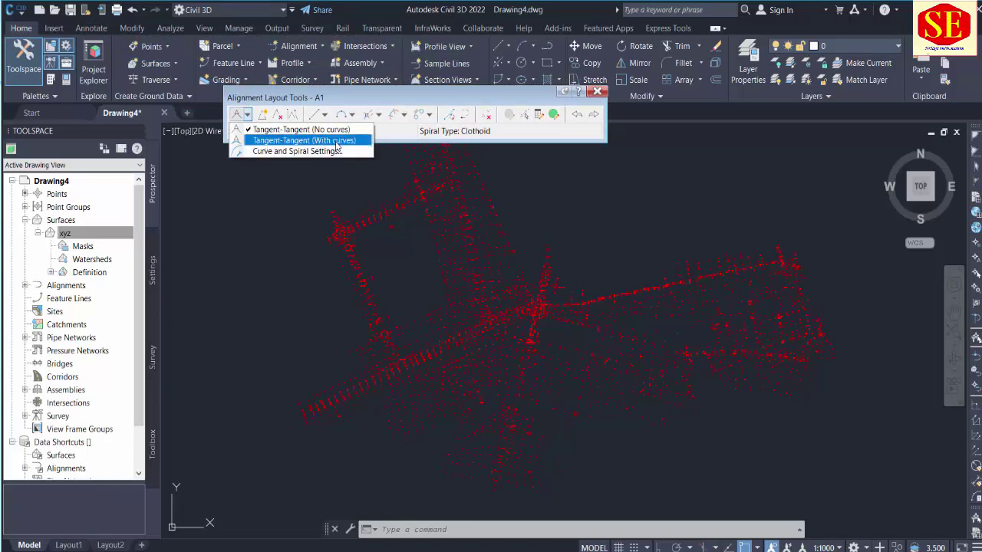
pyautogui.click(328, 144)
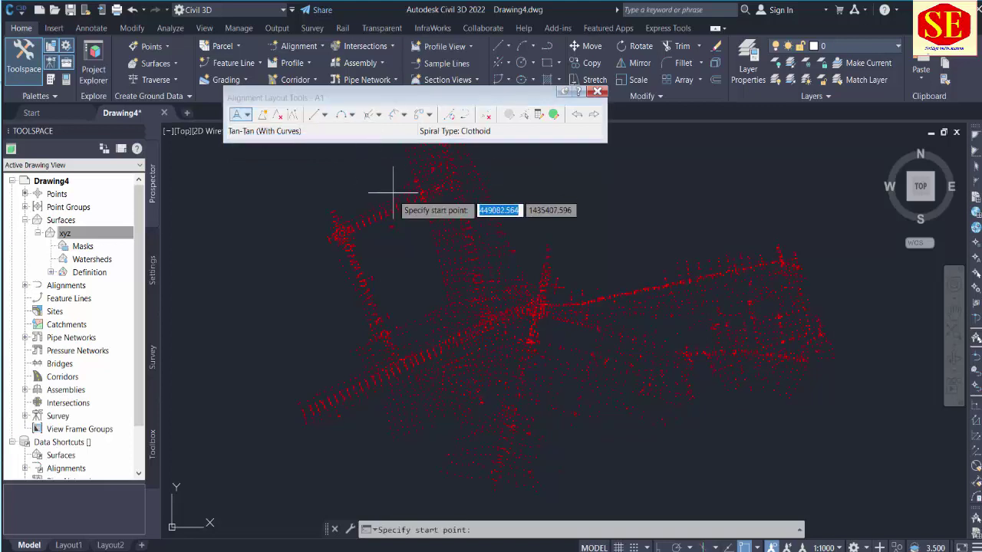
pyautogui.scroll(2, 325, 415)
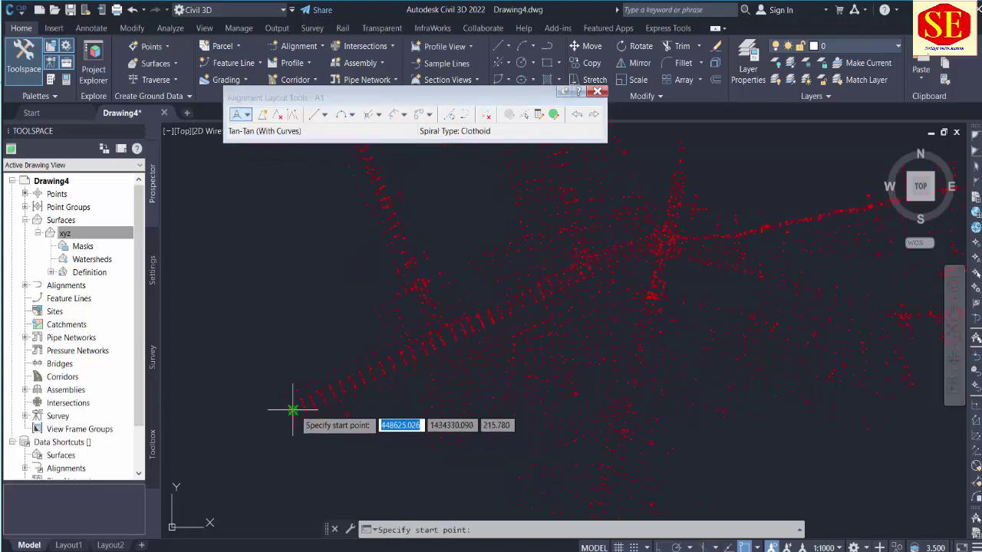
pyautogui.click(292, 407)
pyautogui.click(551, 286)
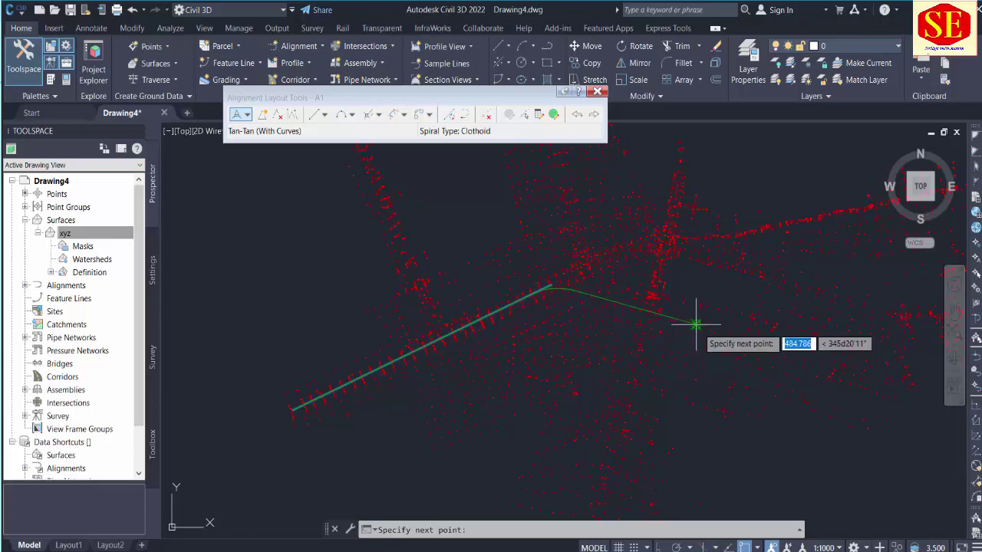
pyautogui.click(818, 335)
pyautogui.moveTo(818, 336); pyautogui.dragTo(418, 377, button='middle')
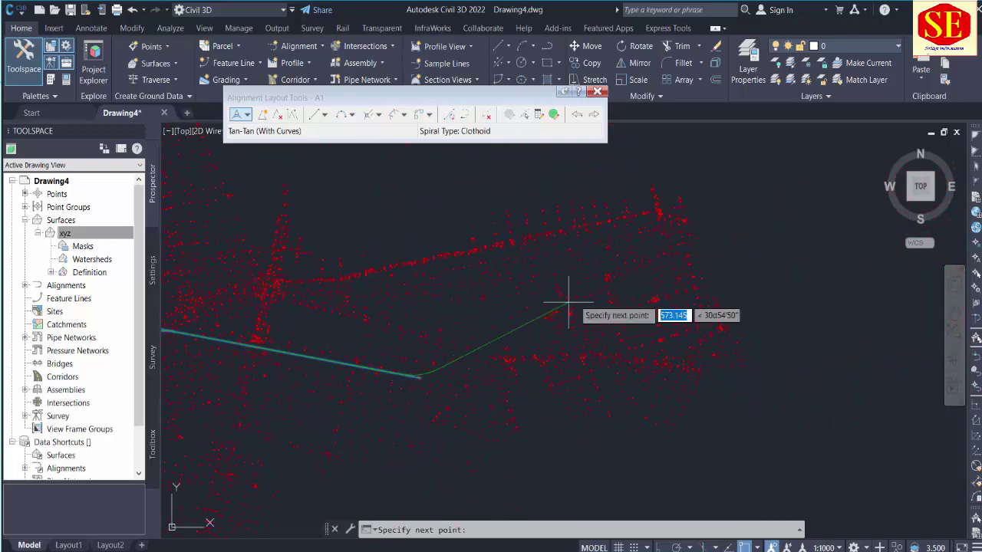
pyautogui.click(586, 266)
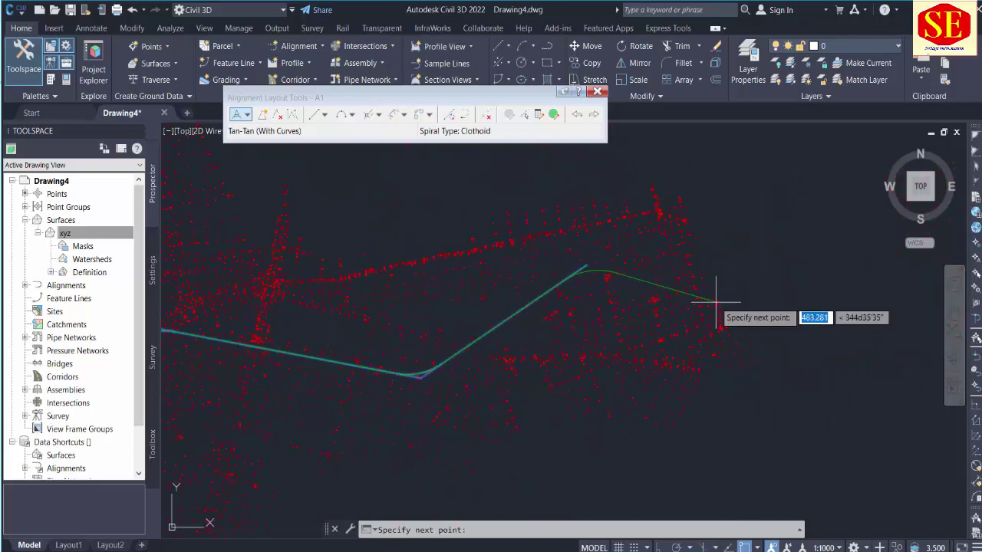
pyautogui.click(689, 244)
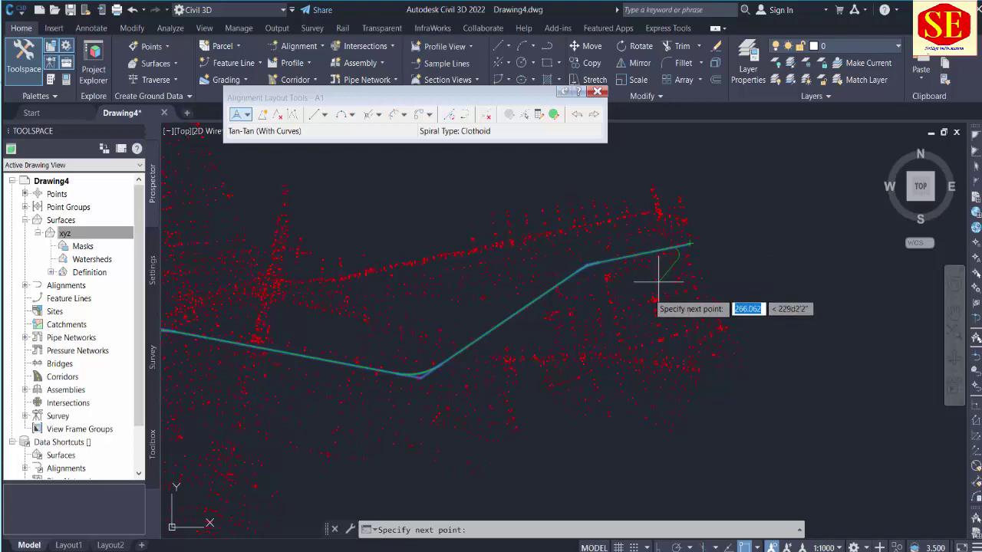
pyautogui.press('Return')
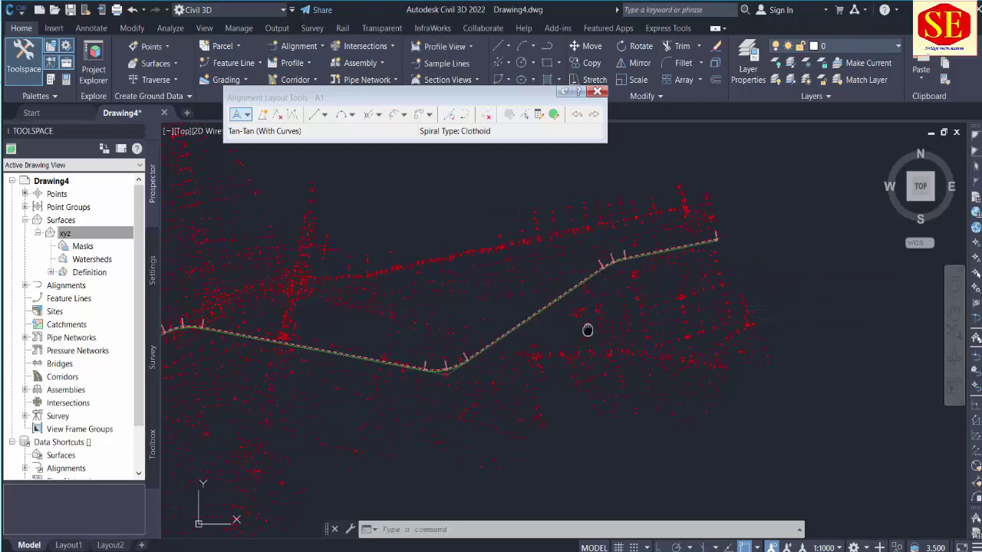
pyautogui.scroll(2, 642, 346)
pyautogui.scroll(3, 637, 350)
pyautogui.scroll(-3, 565, 333)
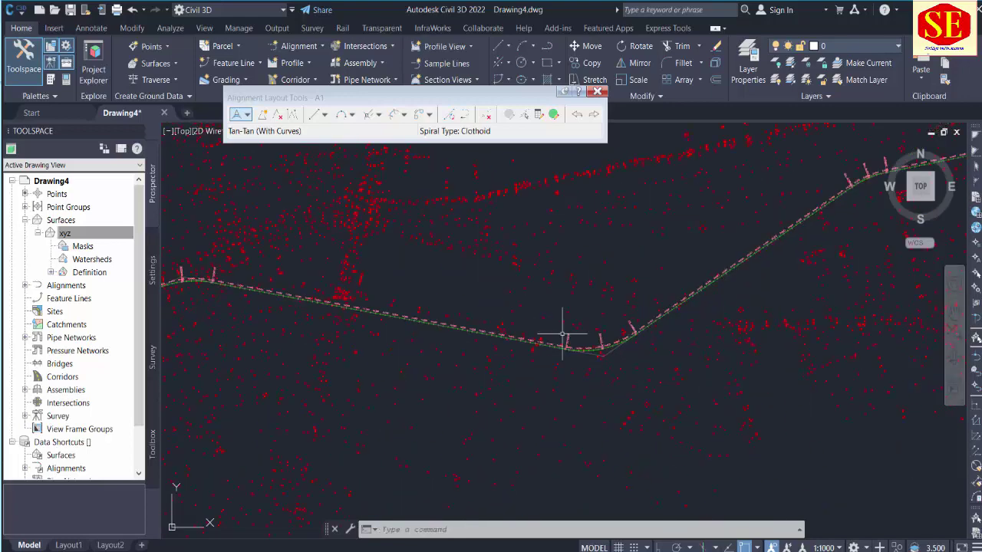
pyautogui.moveTo(569, 314); pyautogui.dragTo(519, 333, button='middle')
pyautogui.scroll(4, 595, 294)
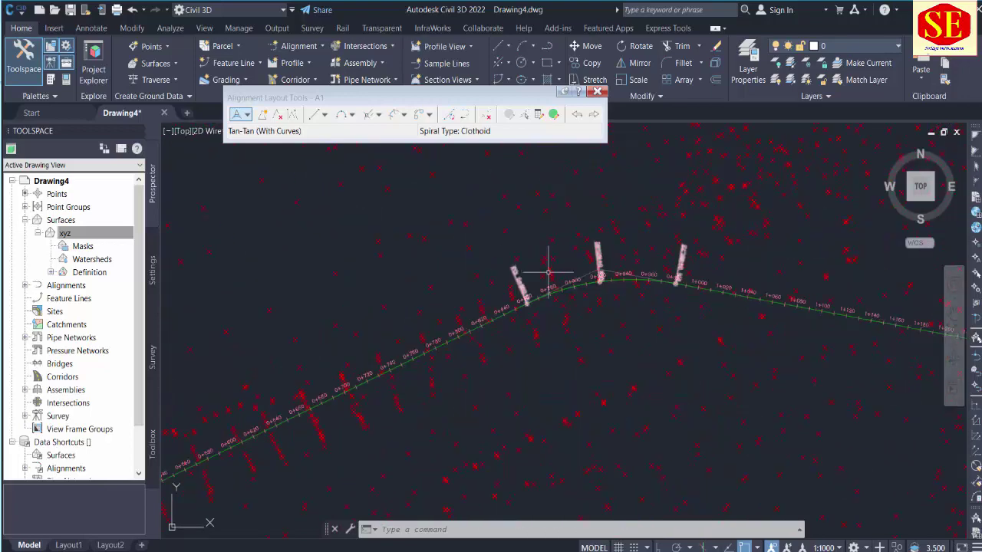
pyautogui.scroll(2, 588, 240)
pyautogui.click(606, 296)
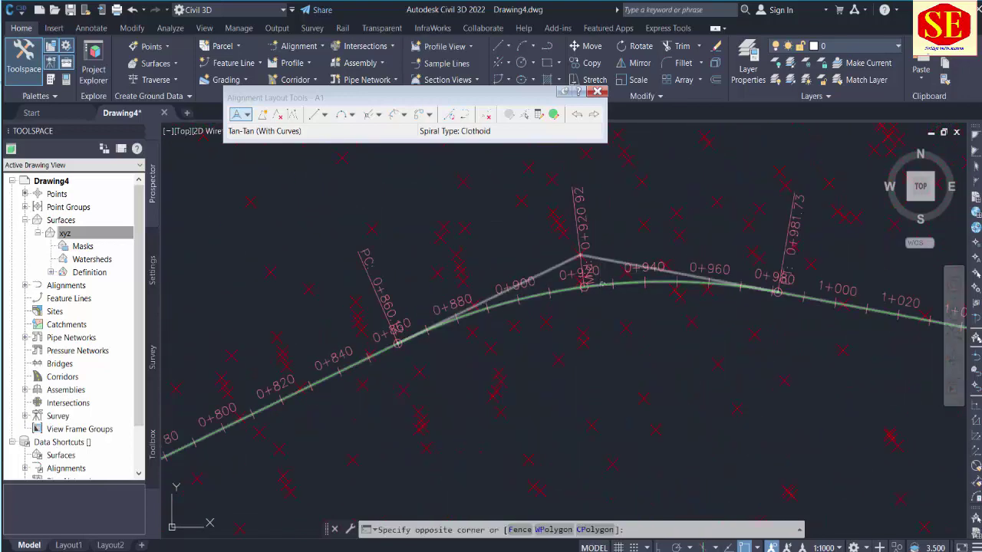
pyautogui.click(585, 285)
pyautogui.click(583, 282)
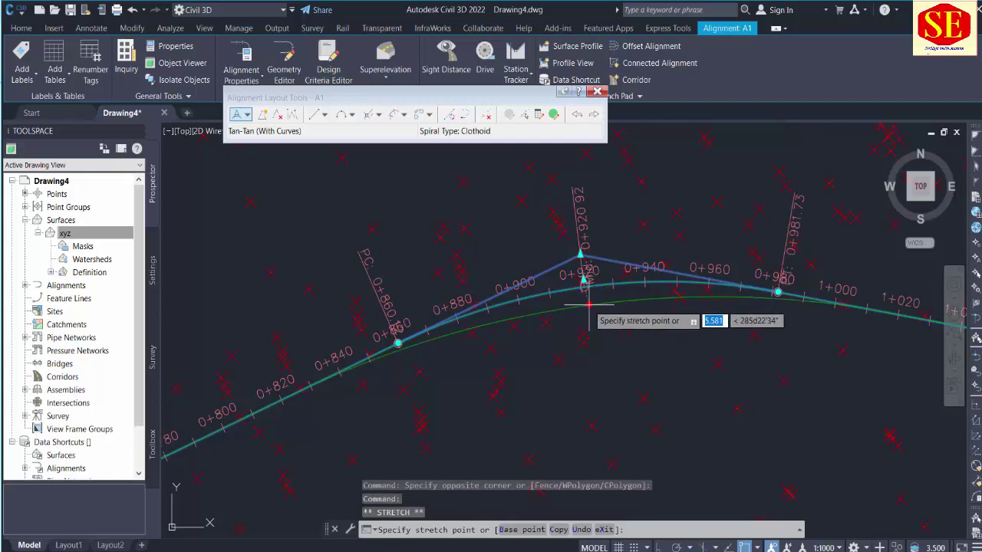
pyautogui.scroll(-3, 588, 329)
pyautogui.moveTo(587, 329); pyautogui.dragTo(263, 344, button='middle')
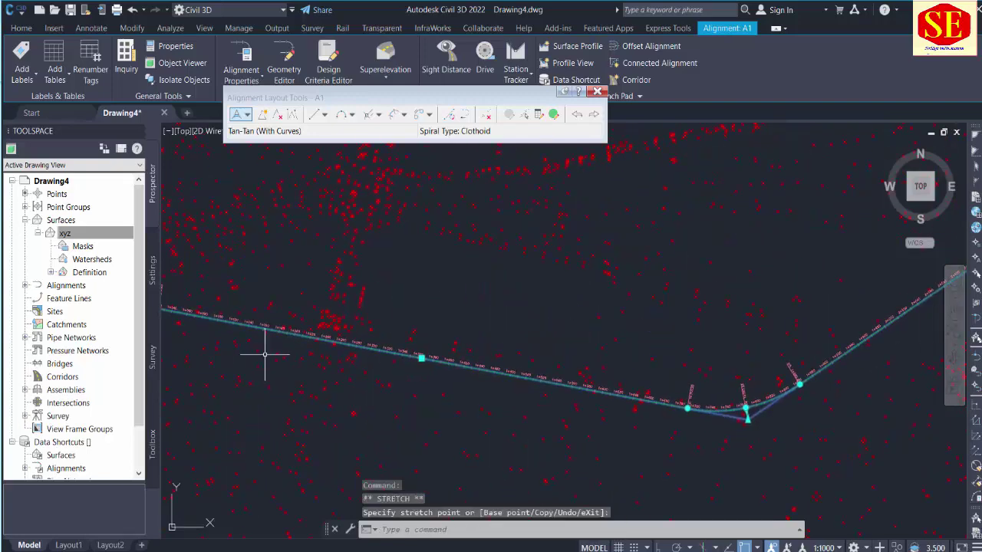
pyautogui.scroll(1, 742, 420)
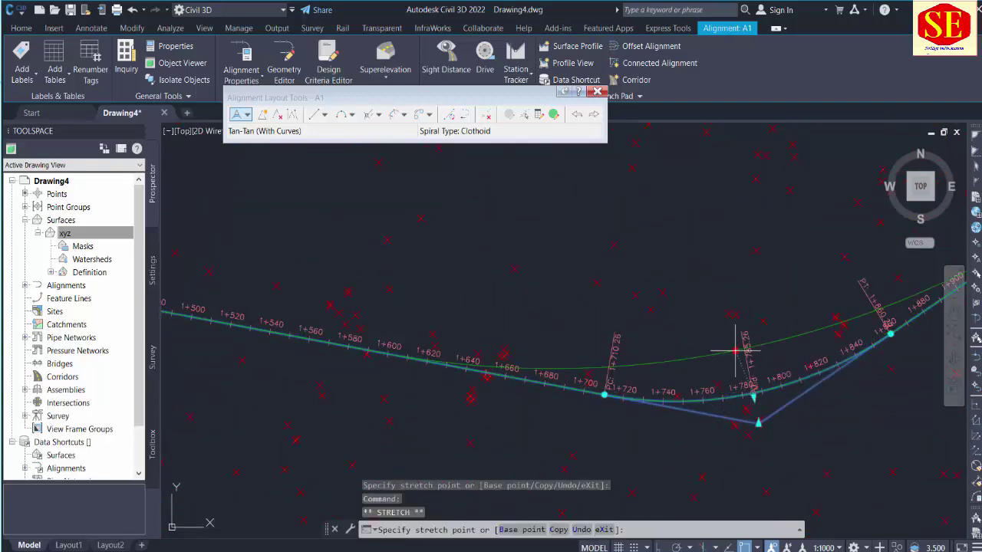
pyautogui.scroll(1, 755, 418)
pyautogui.scroll(-5, 593, 324)
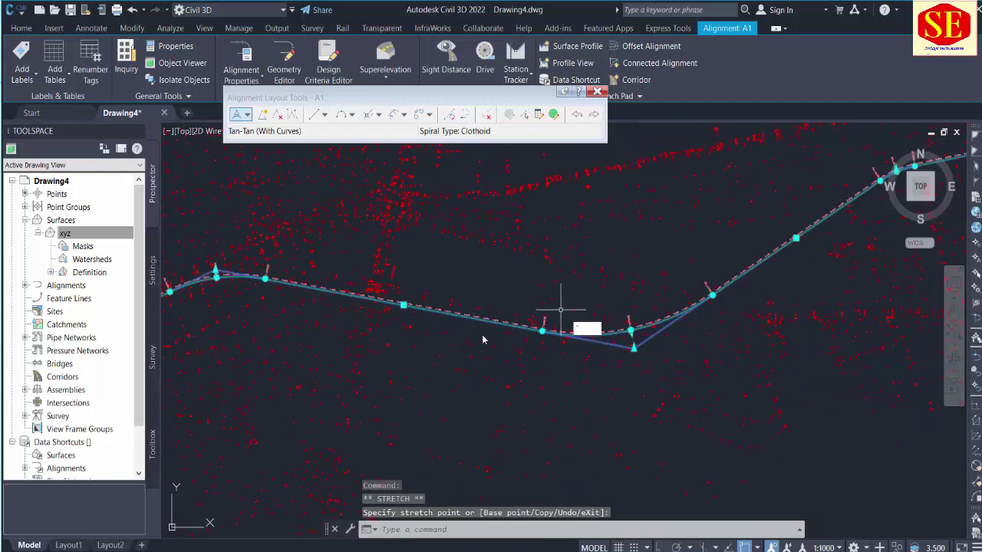
pyautogui.press('Escape')
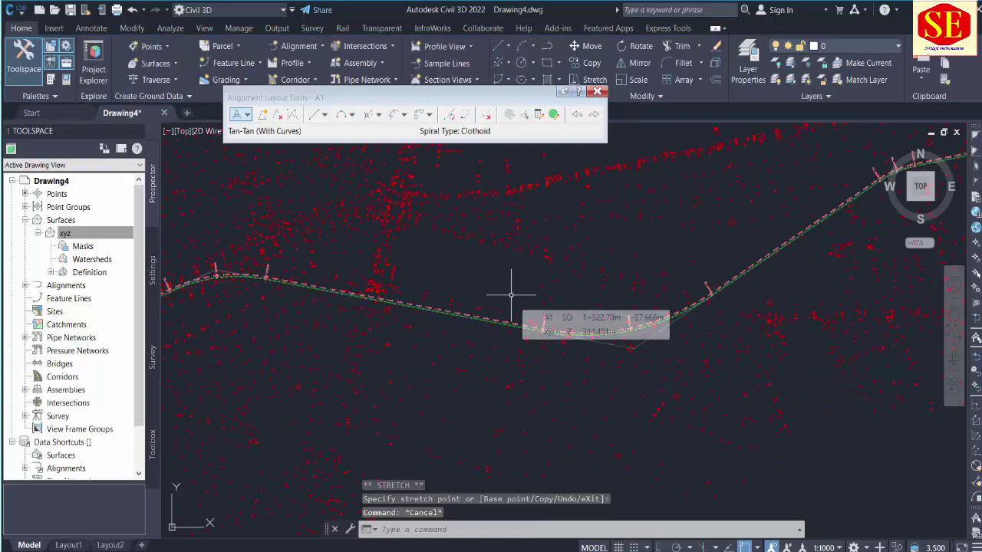
pyautogui.scroll(-4, 605, 303)
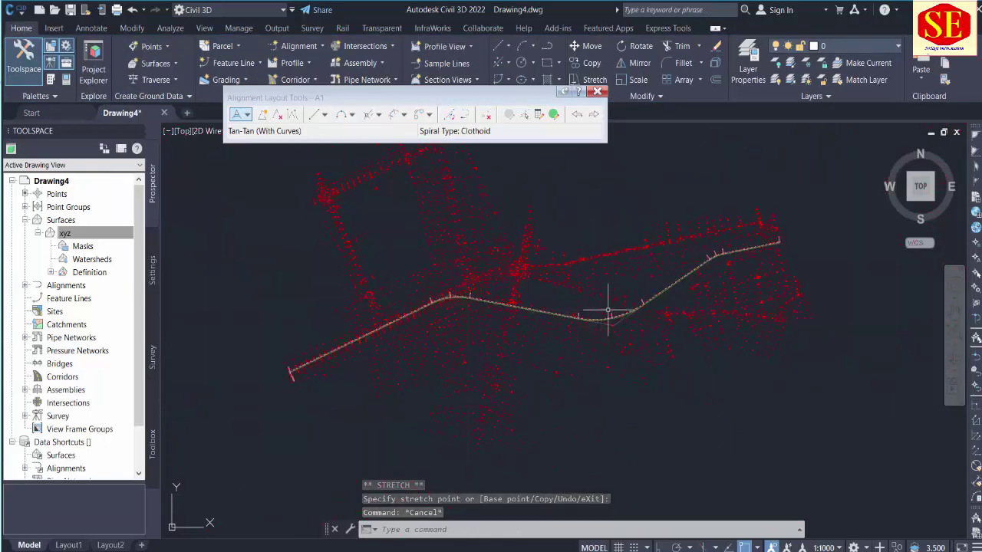
pyautogui.scroll(2, 411, 311)
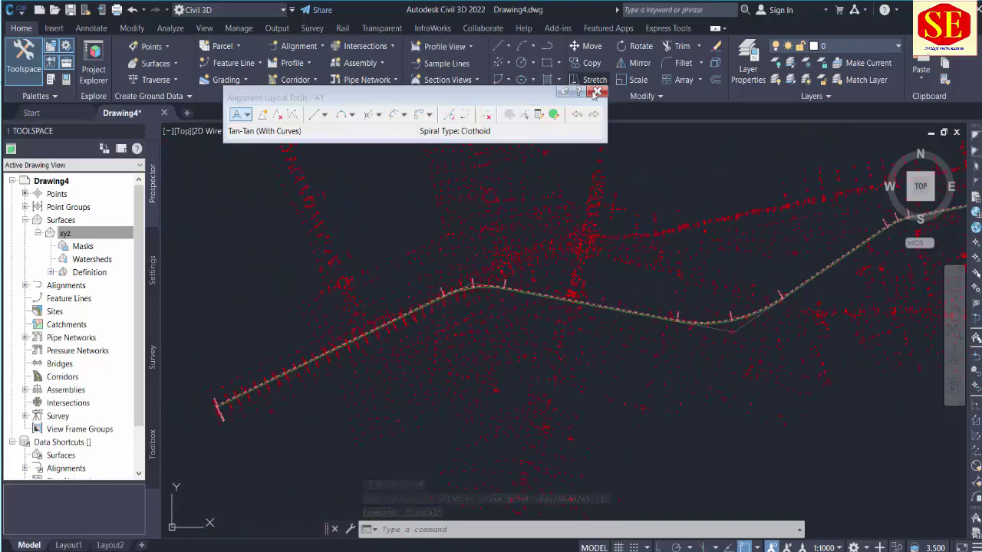
# Close the layout tools and start Create Offset Alignment with A1 as the parent alignment
pyautogui.press('Escape')
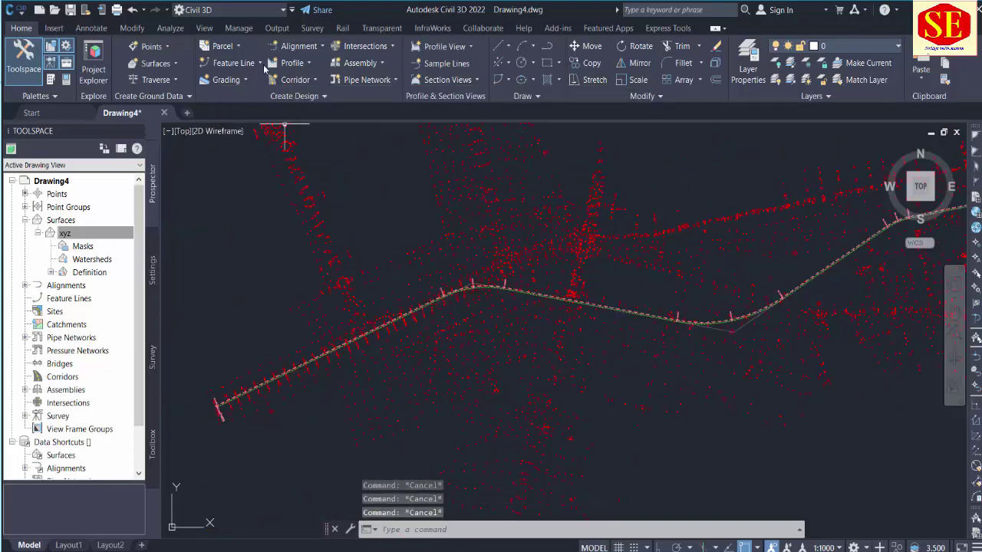
pyautogui.click(292, 47)
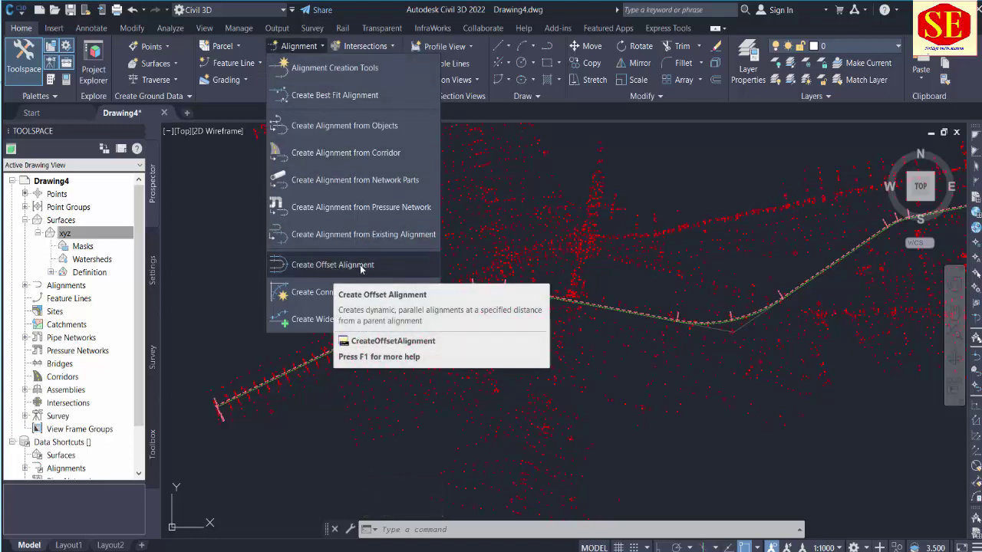
pyautogui.click(361, 268)
pyautogui.scroll(3, 518, 314)
pyautogui.scroll(2, 531, 258)
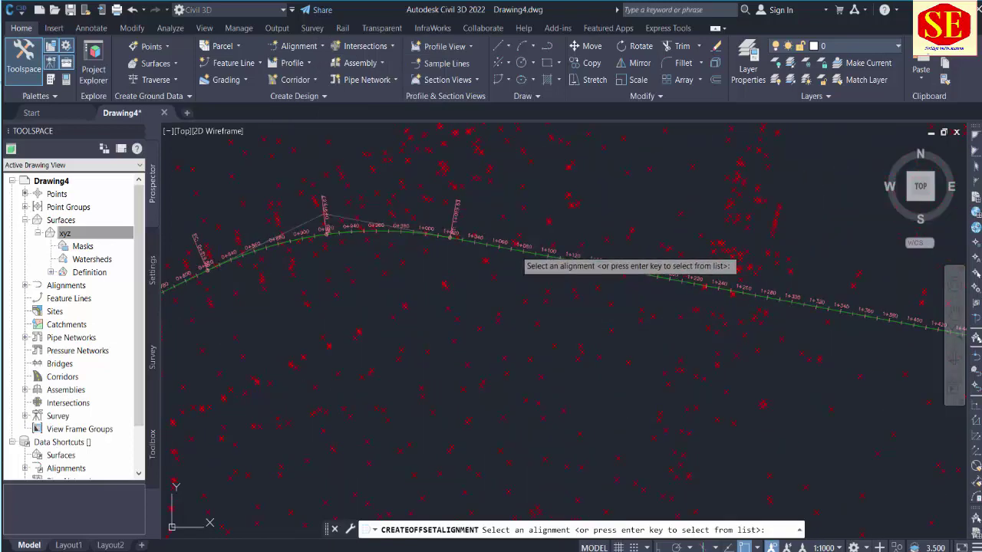
pyautogui.click(518, 256)
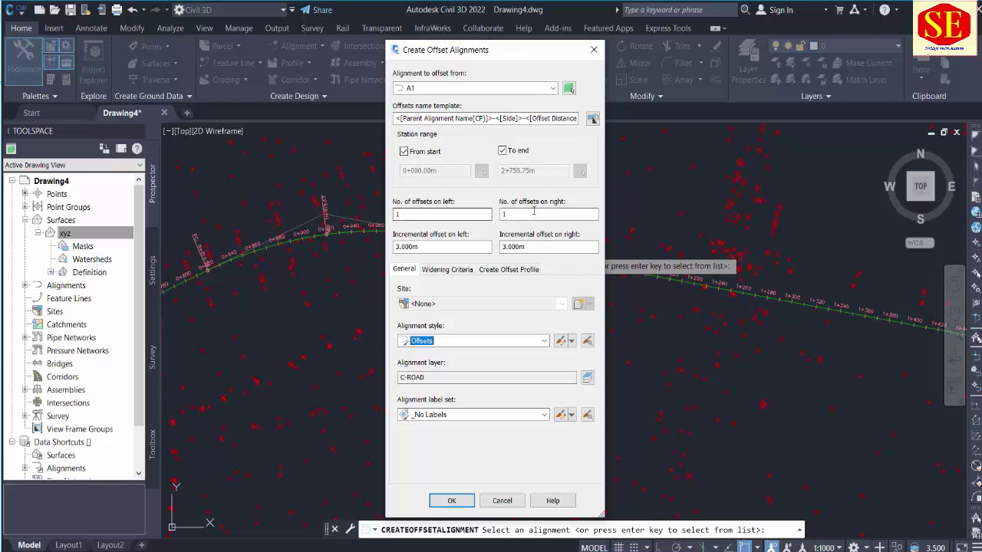
# Create offset alignments 10 m left and right of A1 with the _No Labels label set
pyautogui.click(412, 215)
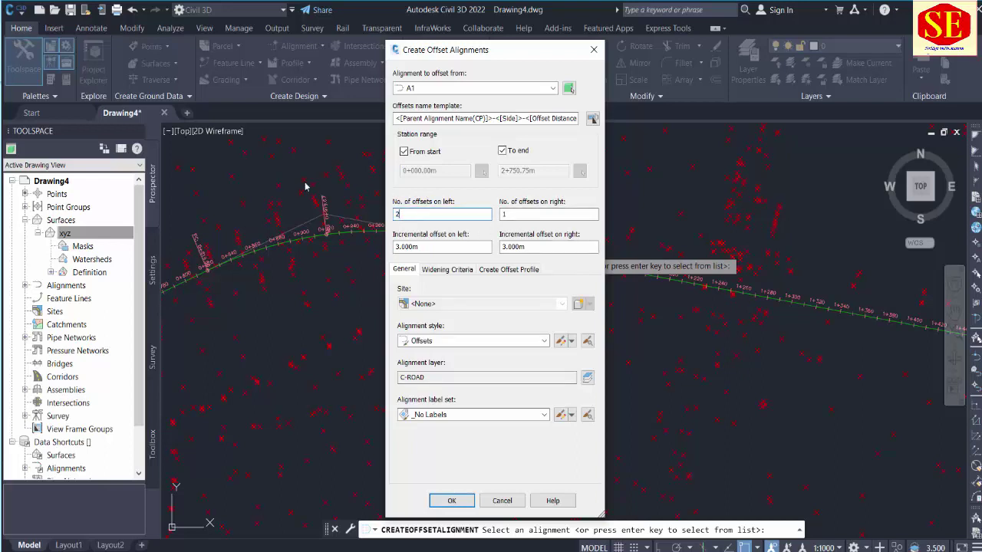
pyautogui.press('Tab')
pyautogui.press('Tab')
pyautogui.doubleClick(425, 248)
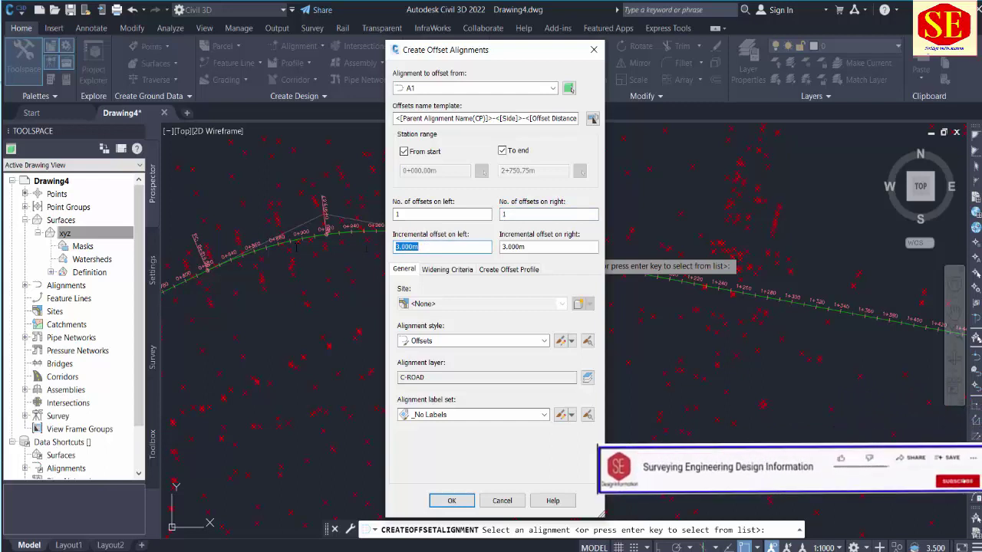
pyautogui.write('10')
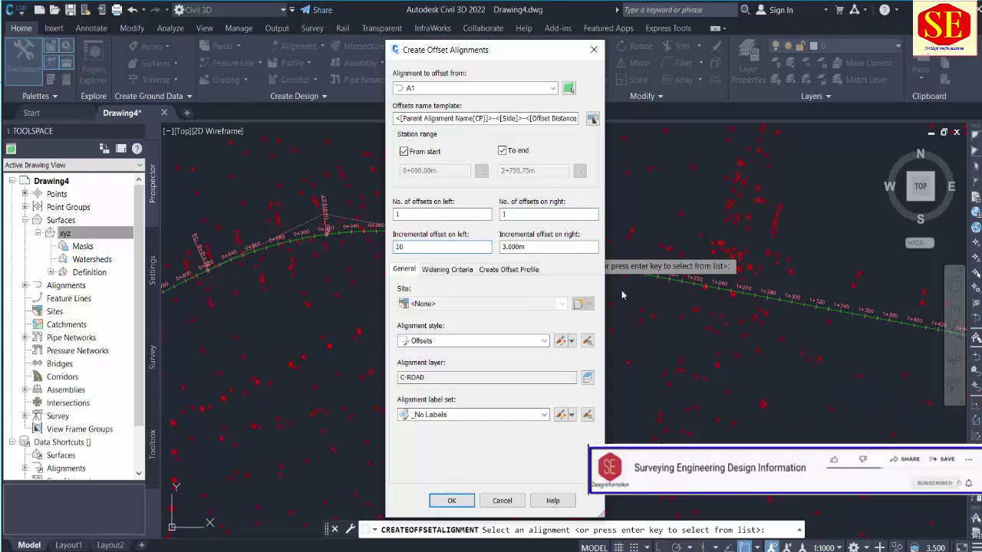
pyautogui.press('Tab')
pyautogui.write('10')
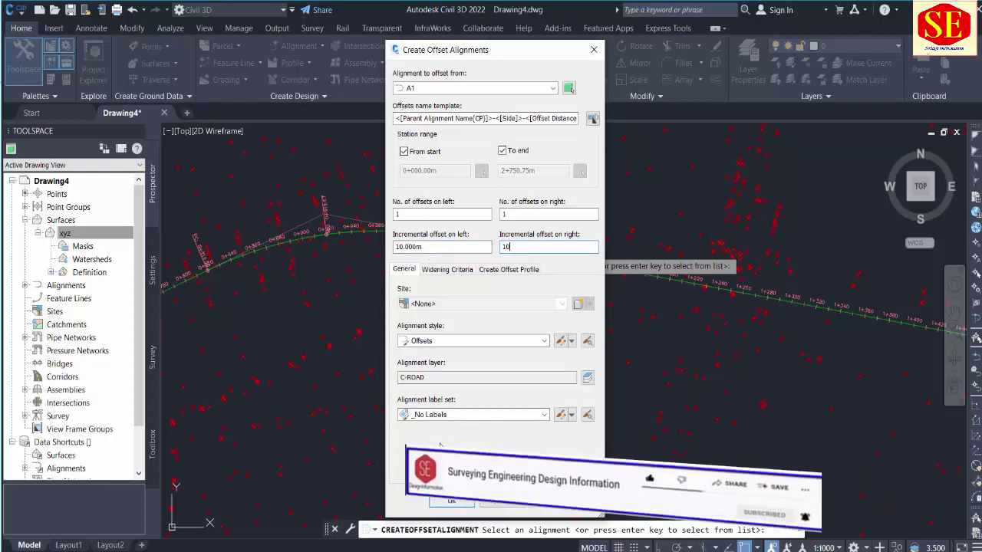
pyautogui.click(449, 416)
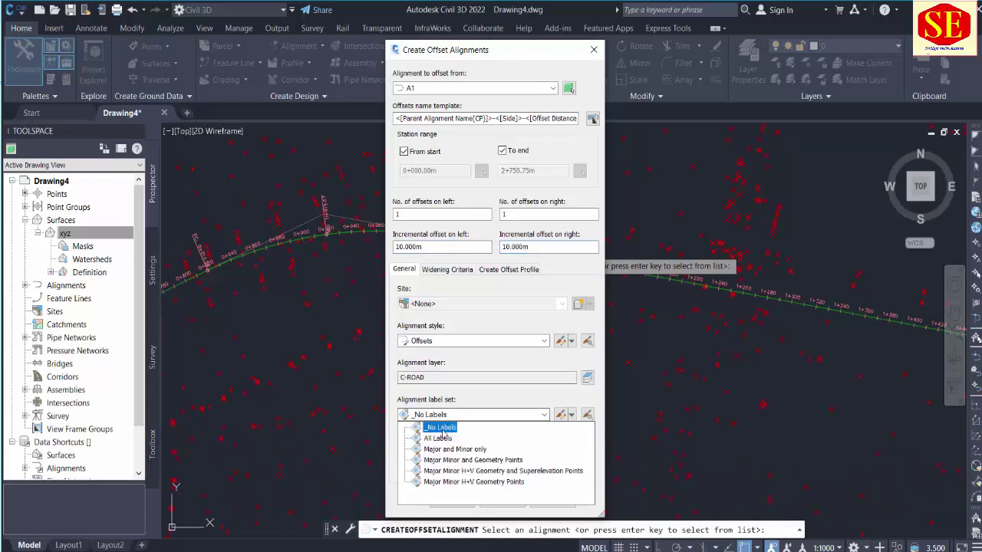
pyautogui.click(440, 427)
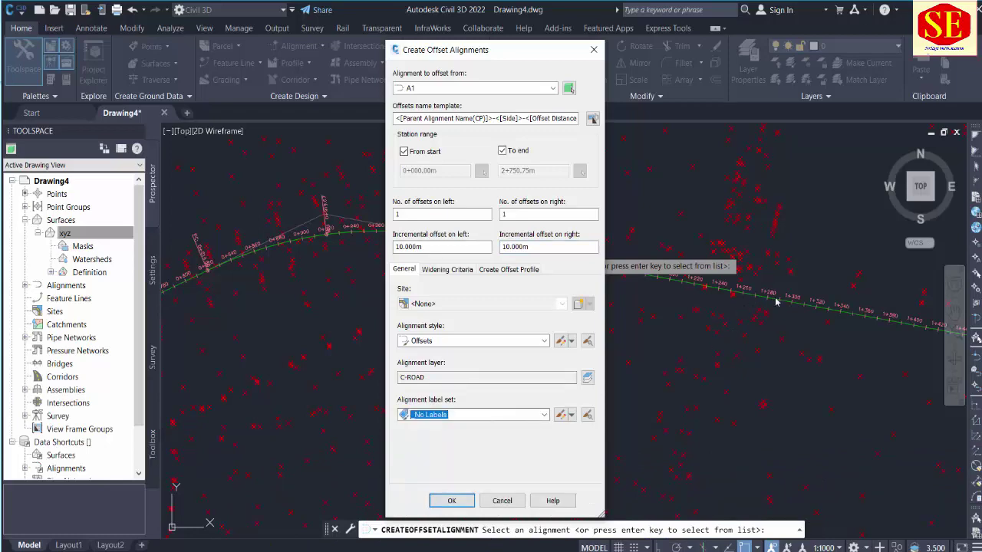
pyautogui.click(449, 502)
pyautogui.scroll(2, 408, 227)
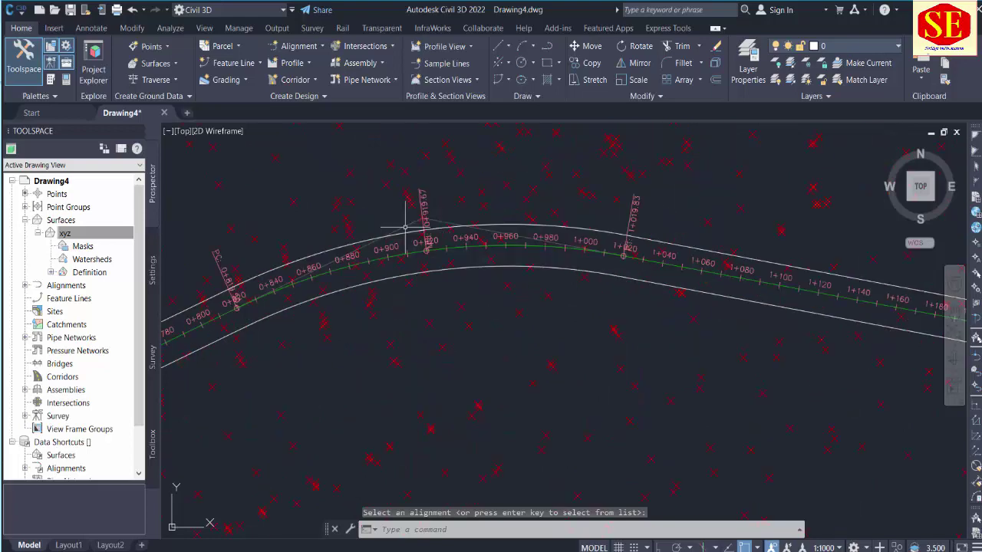
pyautogui.scroll(-2, 599, 270)
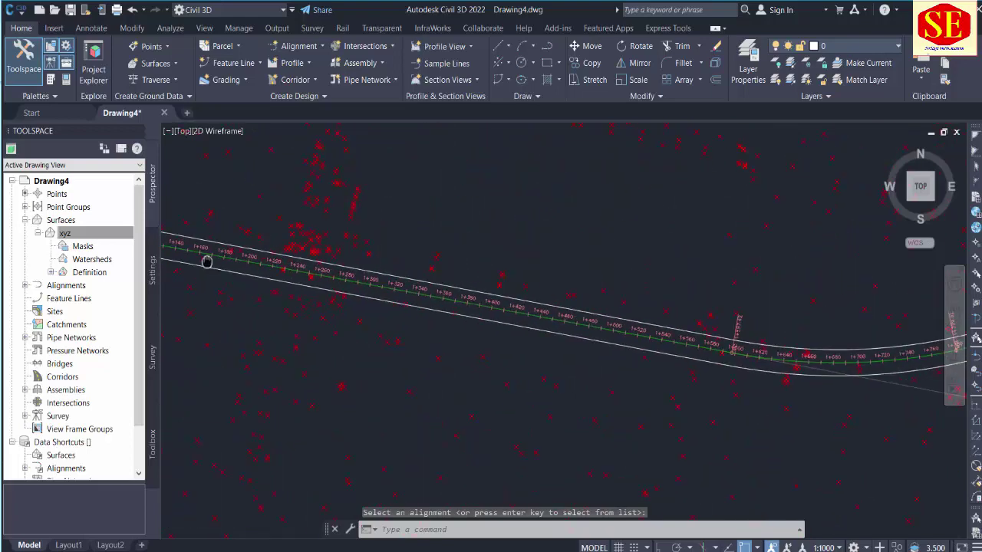
pyautogui.moveTo(541, 318); pyautogui.dragTo(629, 364, button='middle')
pyautogui.scroll(3, 629, 363)
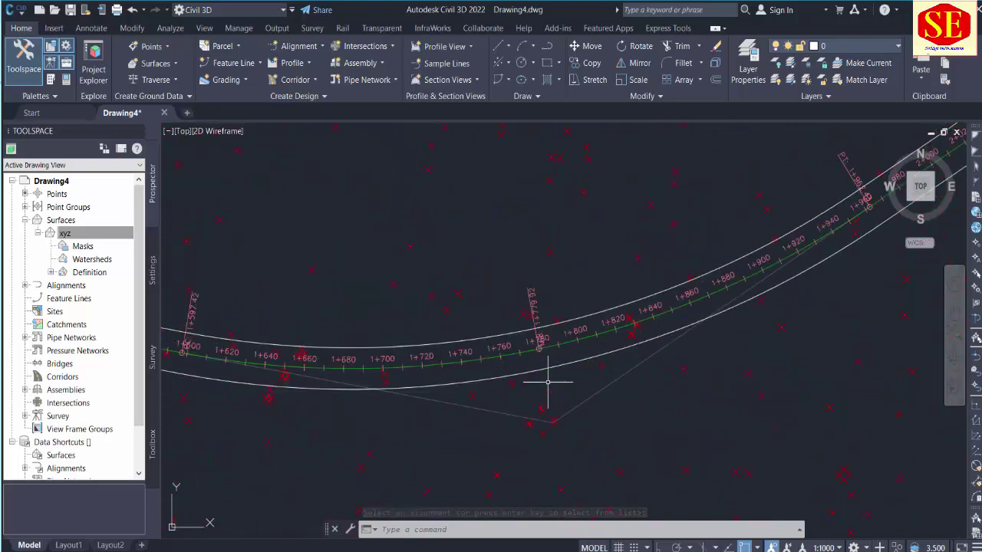
pyautogui.scroll(1, 420, 361)
pyautogui.scroll(-3, 449, 329)
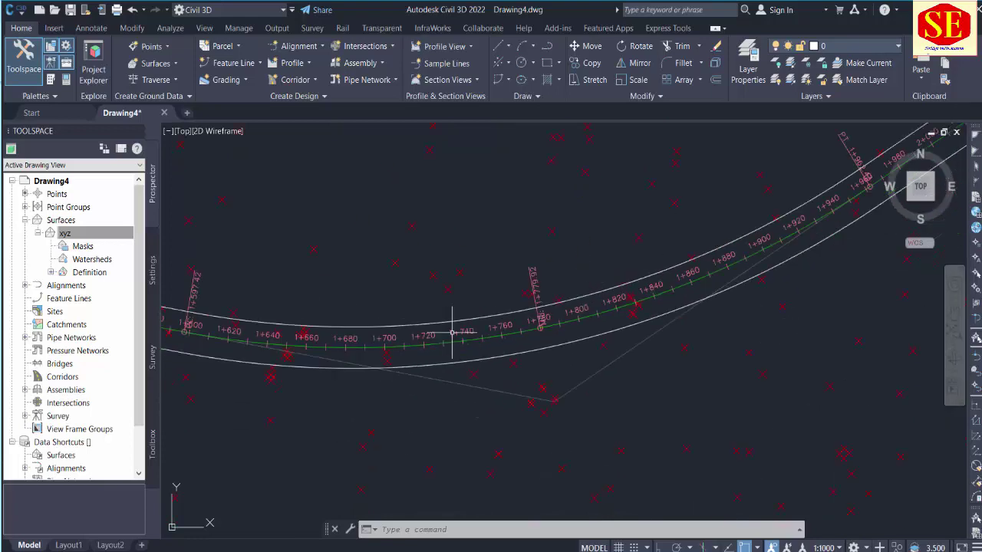
pyautogui.scroll(-1, 452, 332)
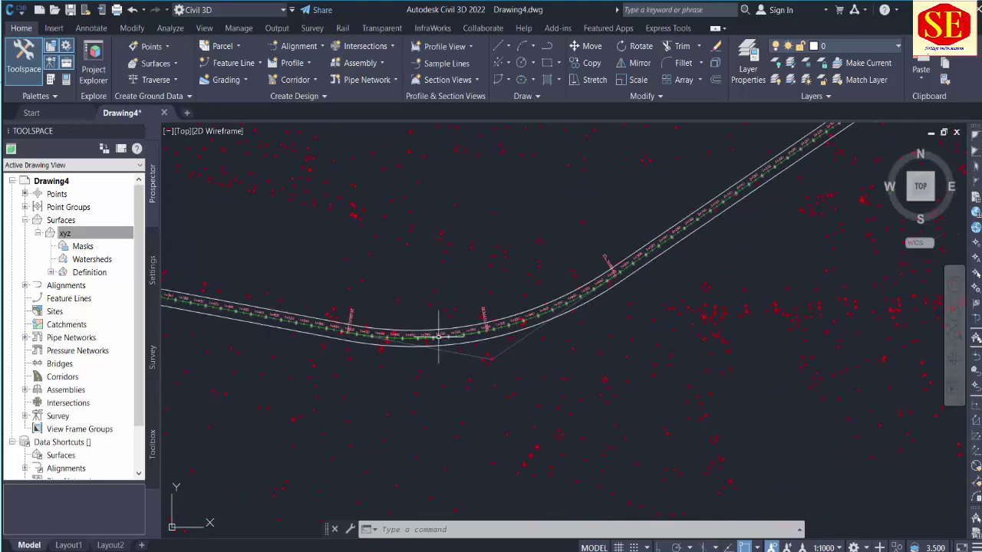
pyautogui.moveTo(486, 303); pyautogui.dragTo(473, 299, button='middle')
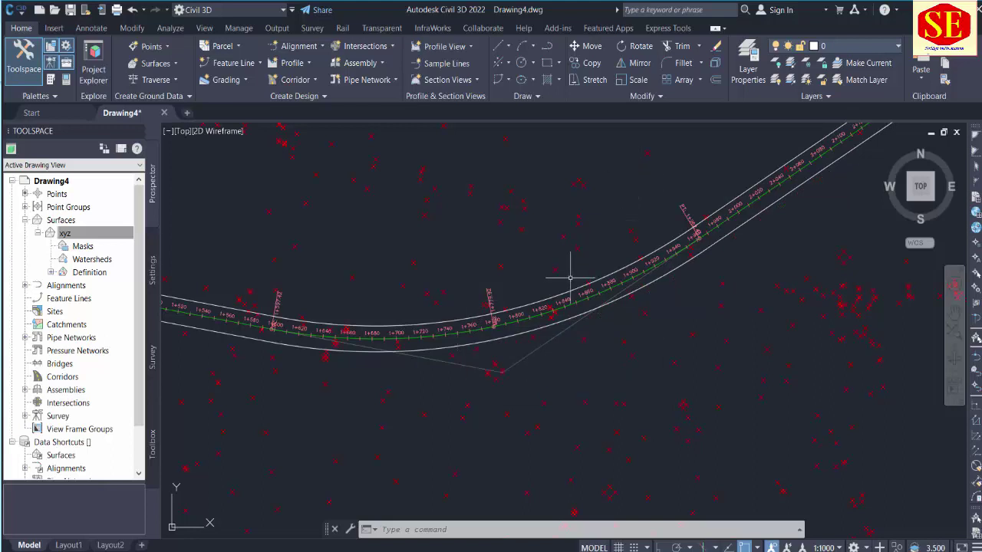
pyautogui.scroll(2, 584, 299)
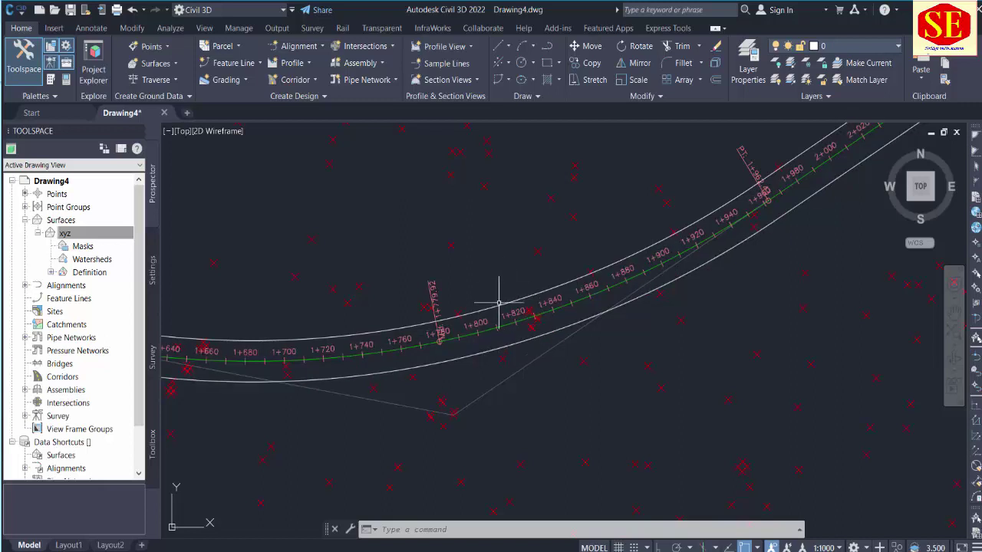
pyautogui.moveTo(499, 304)
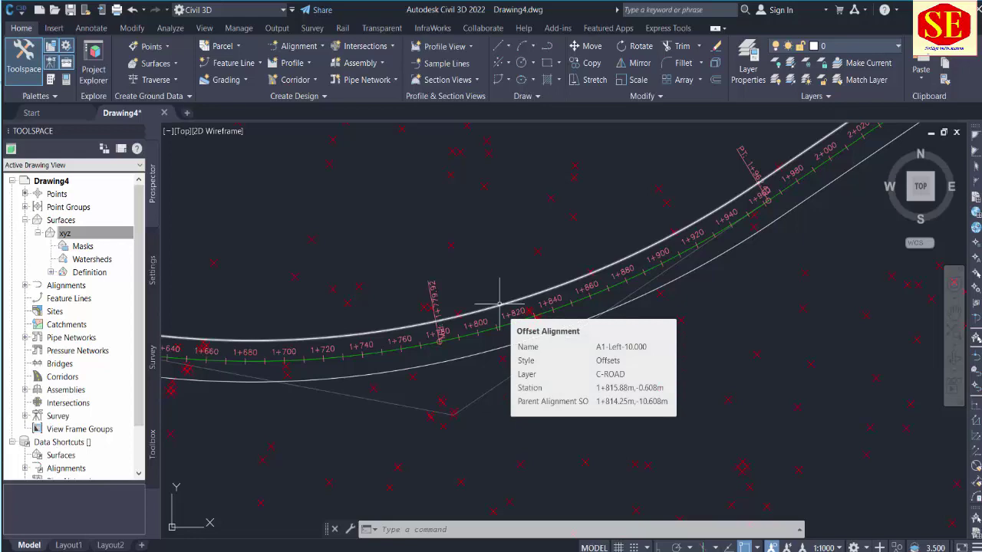
pyautogui.scroll(-5, 500, 304)
pyautogui.scroll(-2, 385, 349)
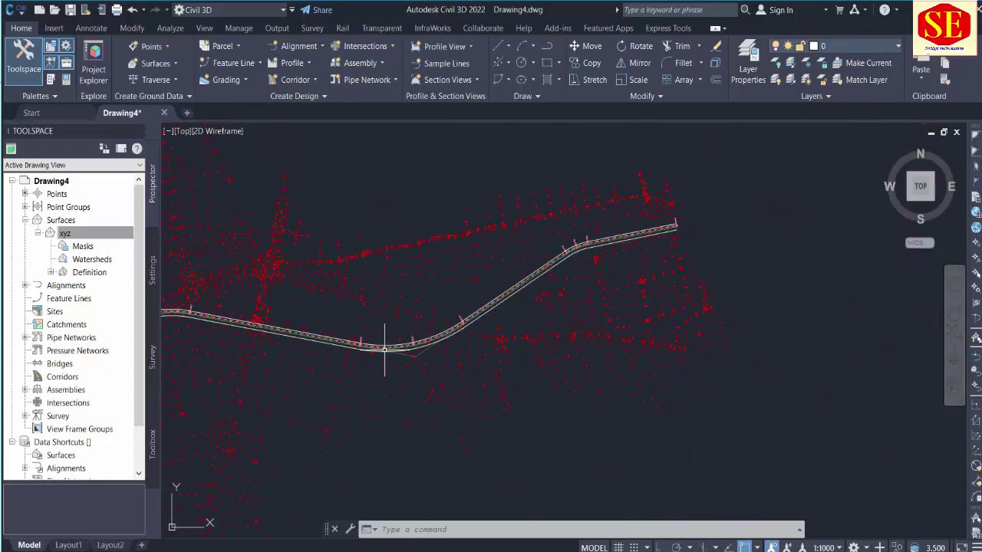
pyautogui.moveTo(360, 367); pyautogui.dragTo(476, 343, button='middle')
pyautogui.scroll(-2, 316, 299)
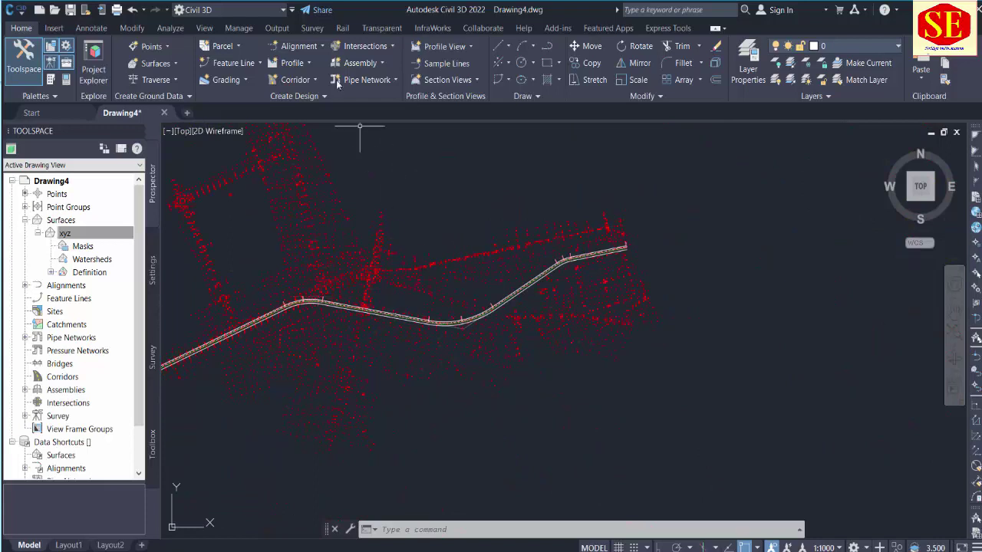
# Sample an xyz surface profile along alignment A1 and choose to draw it in a profile view
pyautogui.click(289, 66)
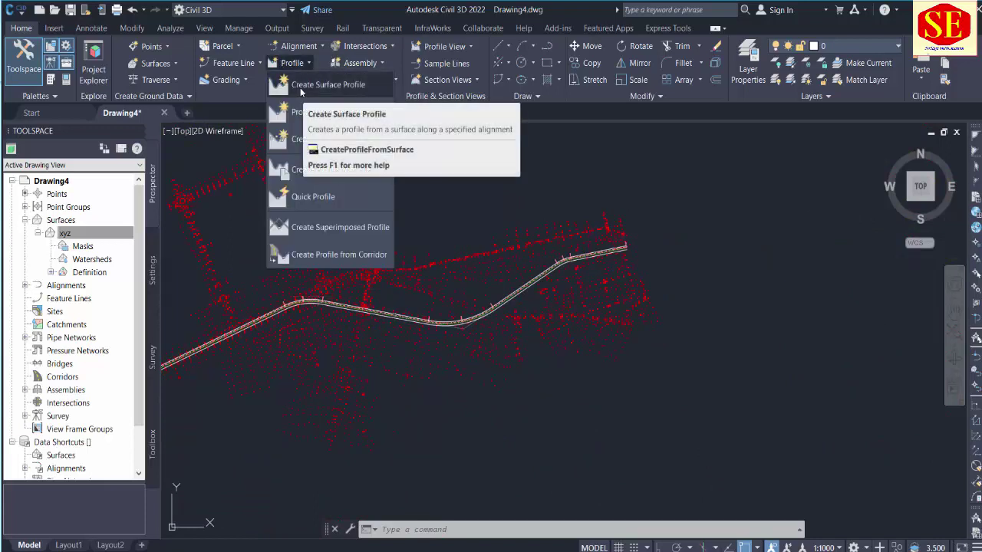
pyautogui.click(301, 88)
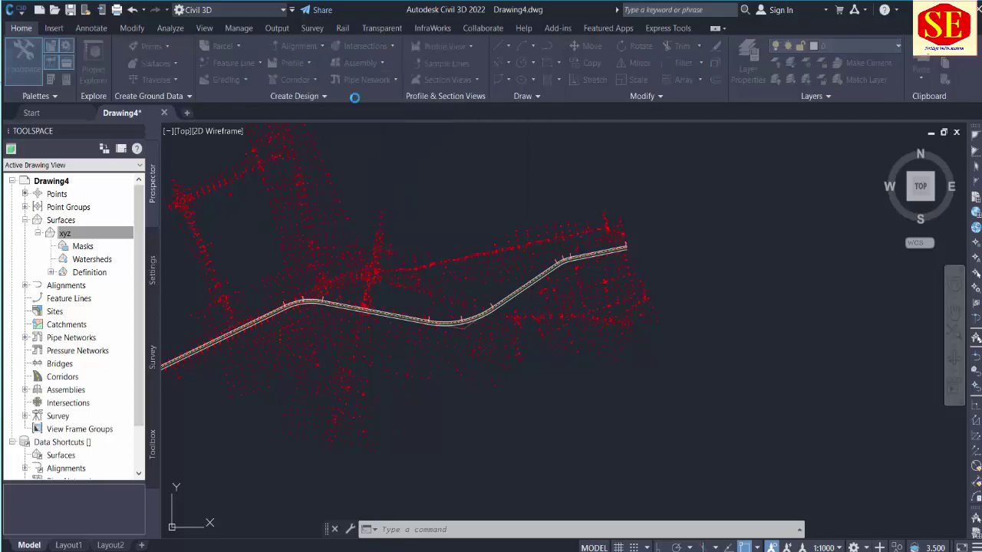
pyautogui.click(355, 175)
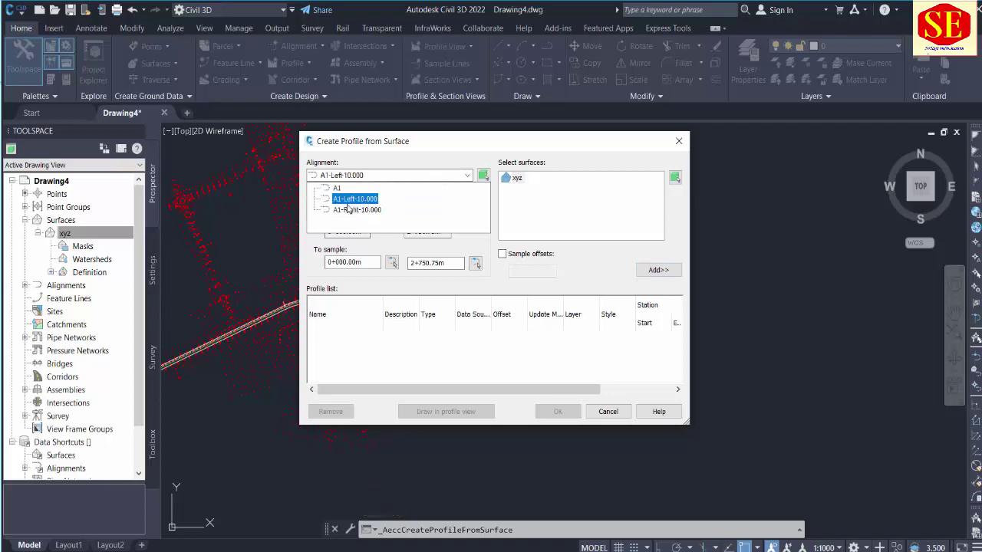
pyautogui.click(335, 190)
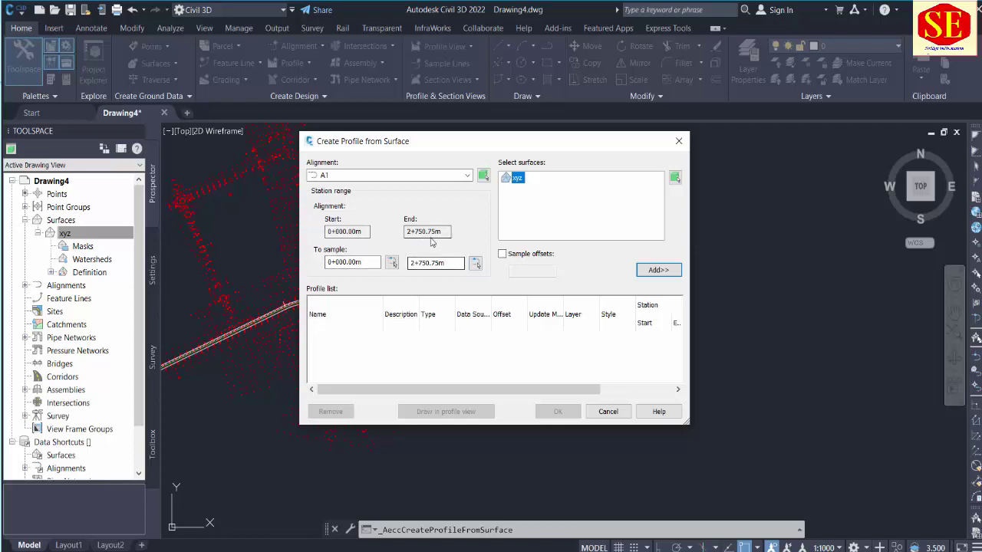
pyautogui.click(657, 273)
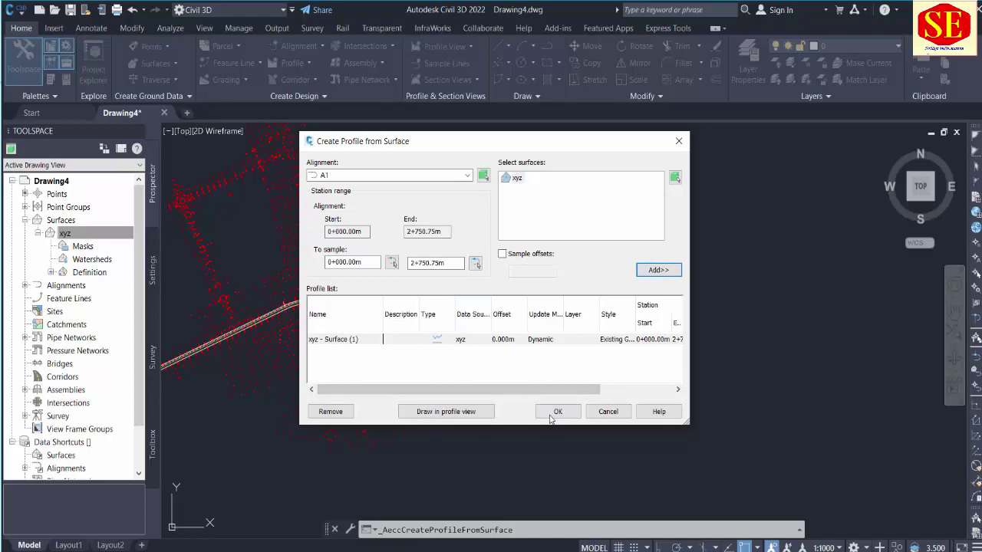
pyautogui.click(477, 411)
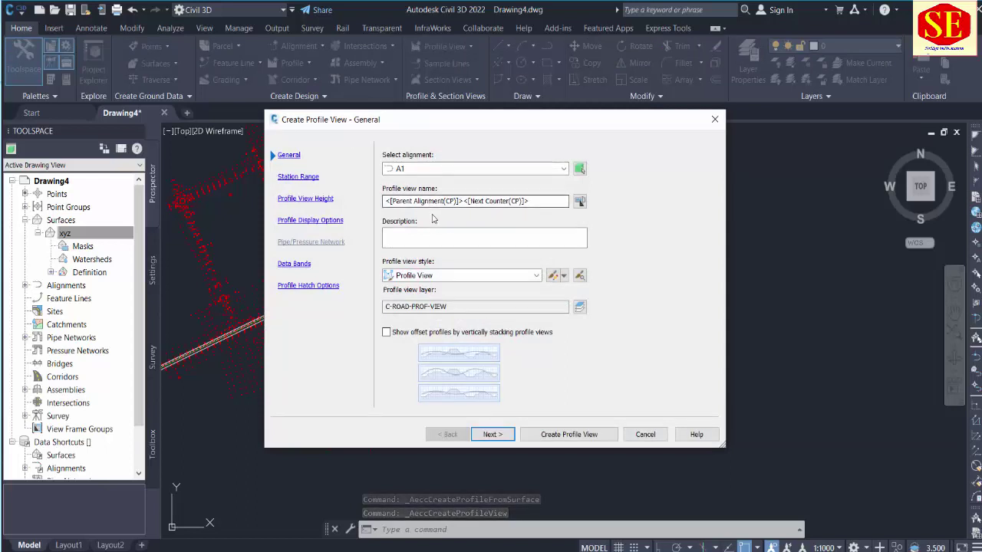
# Keep the Profile View style and automatic station range (0+000.00m to 2+750.75m), then create the view
pyautogui.click(456, 276)
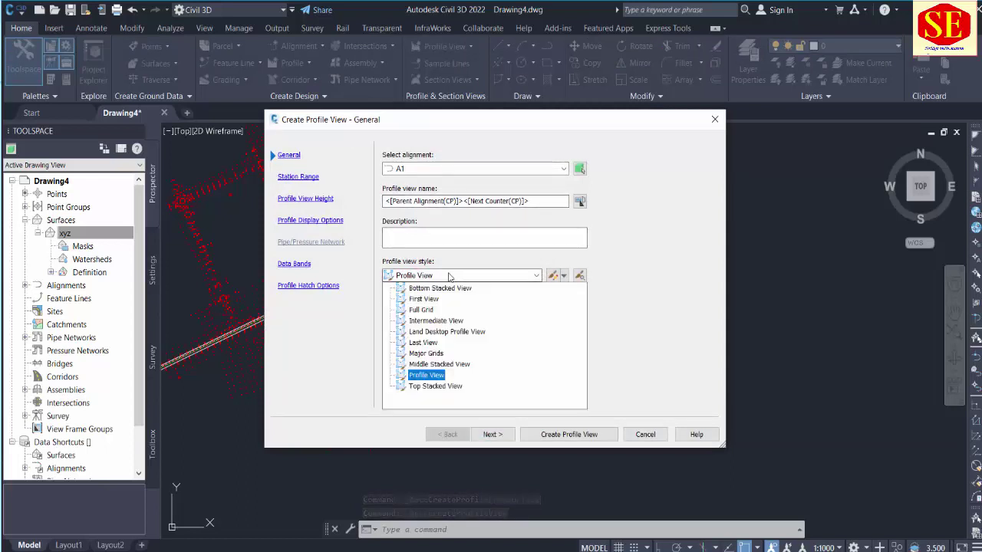
pyautogui.click(434, 375)
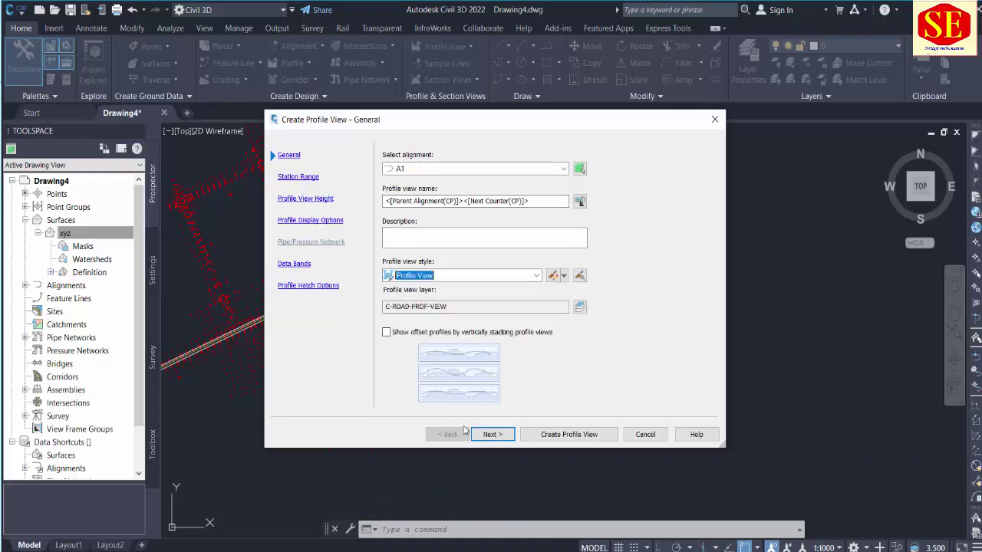
pyautogui.click(487, 435)
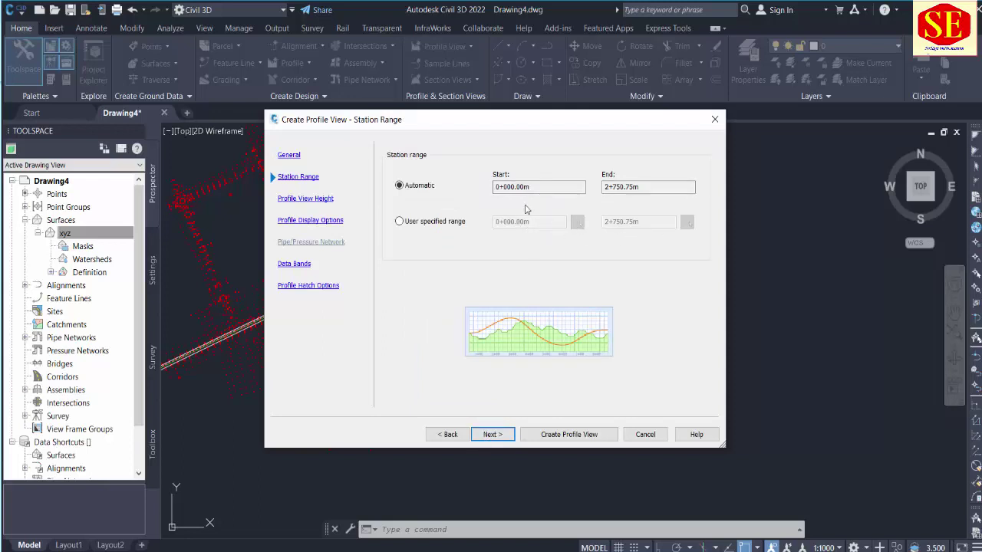
pyautogui.click(431, 221)
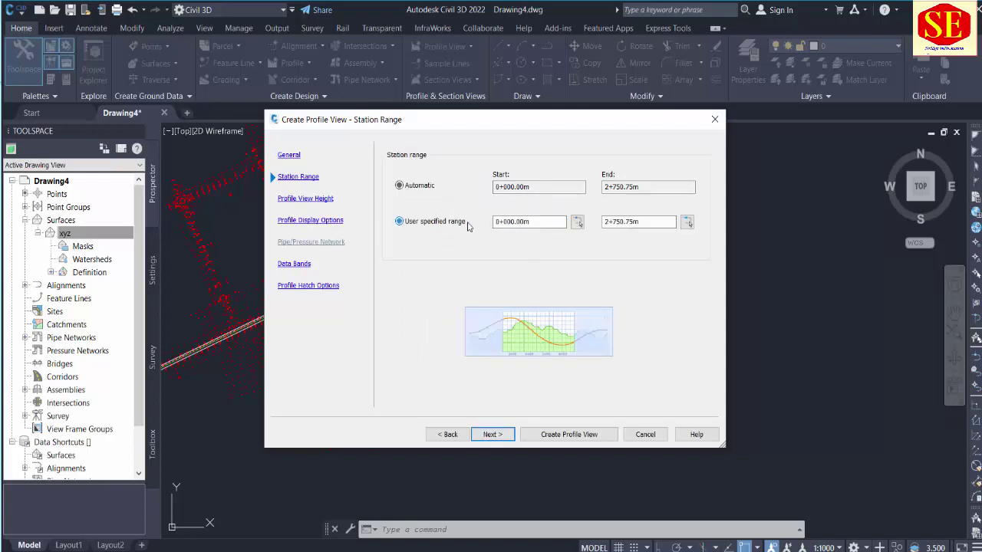
pyautogui.click(407, 189)
pyautogui.click(494, 435)
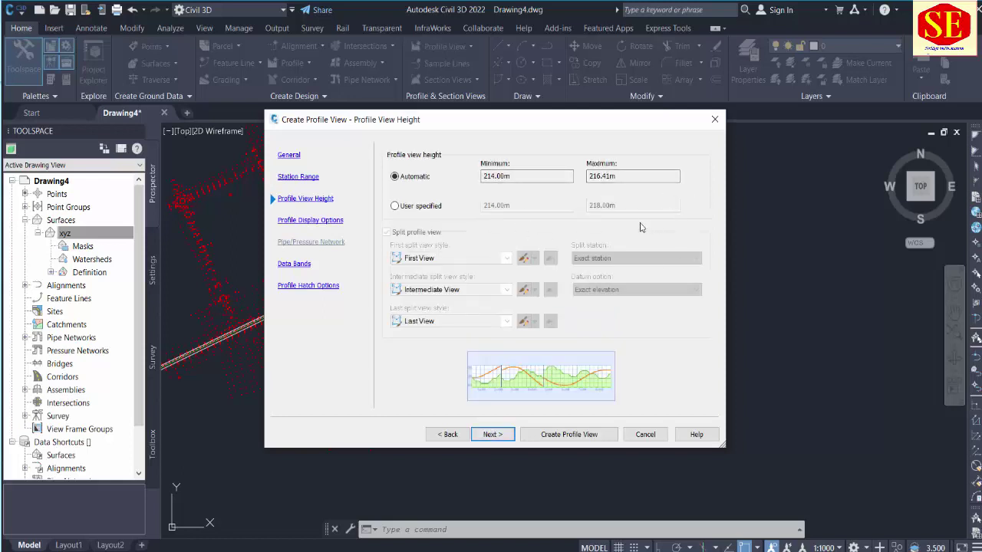
pyautogui.click(493, 436)
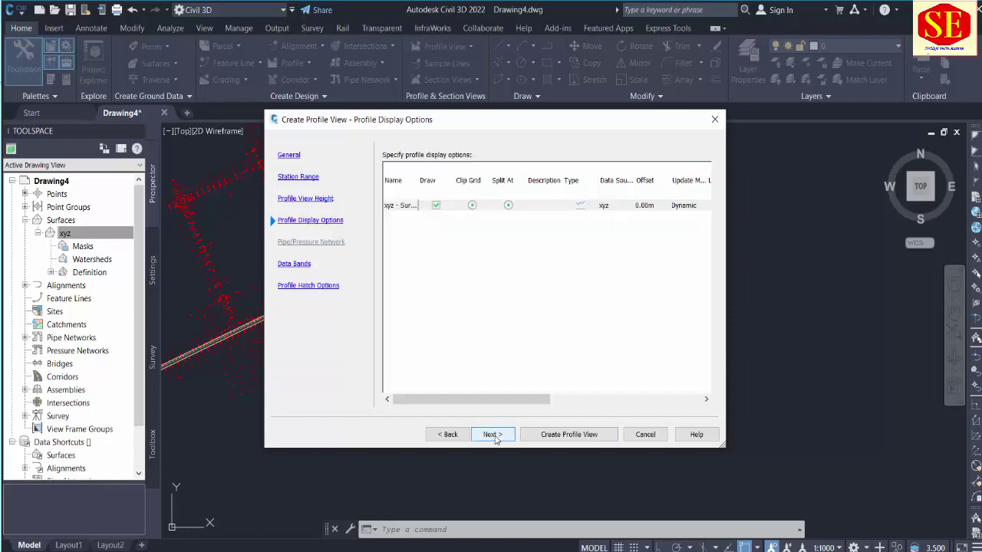
pyautogui.click(568, 434)
# Place the A1 profile view origin in empty space beside the site plan, then select the view
pyautogui.moveTo(675, 372); pyautogui.dragTo(326, 384, button='middle')
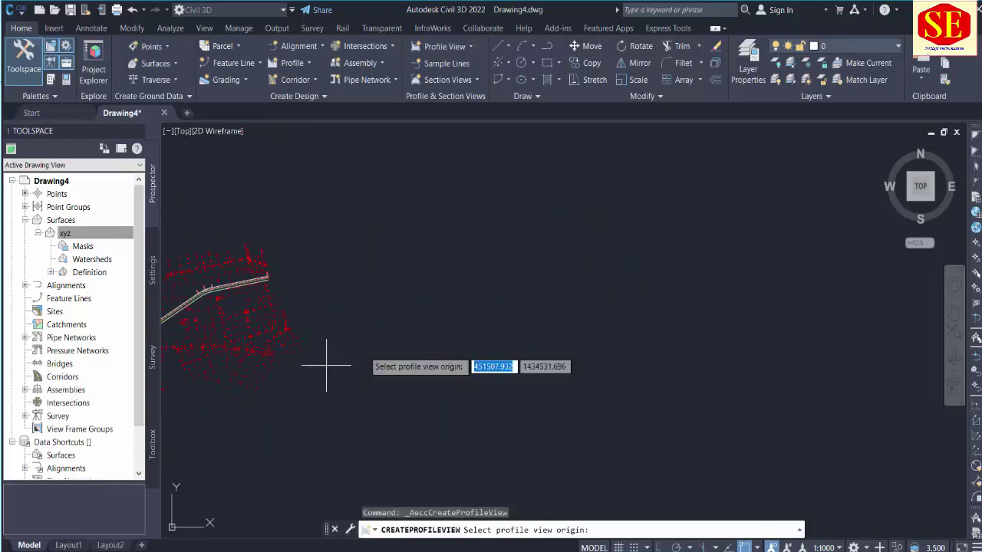
pyautogui.click(558, 262)
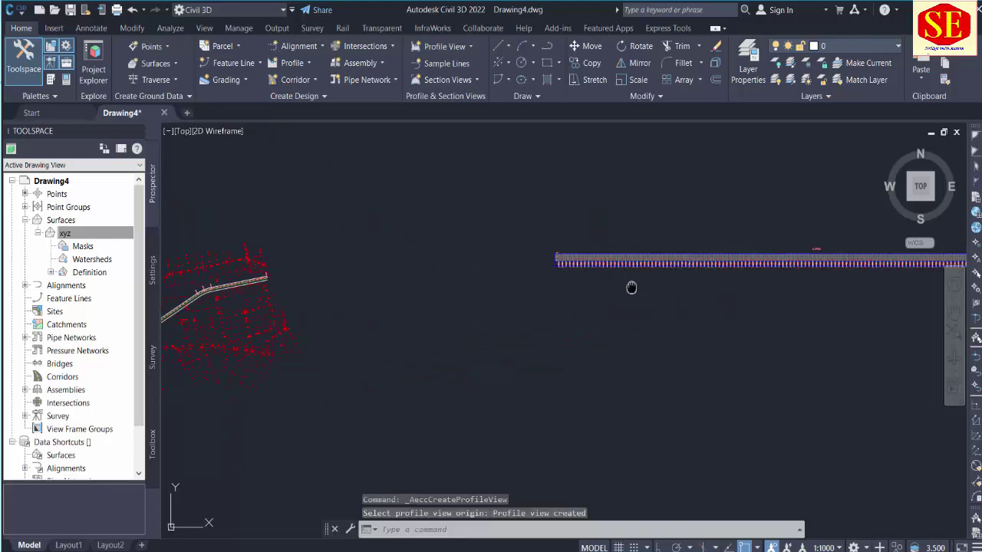
pyautogui.moveTo(631, 285); pyautogui.dragTo(437, 333, button='middle')
pyautogui.scroll(2, 438, 332)
pyautogui.scroll(1, 606, 315)
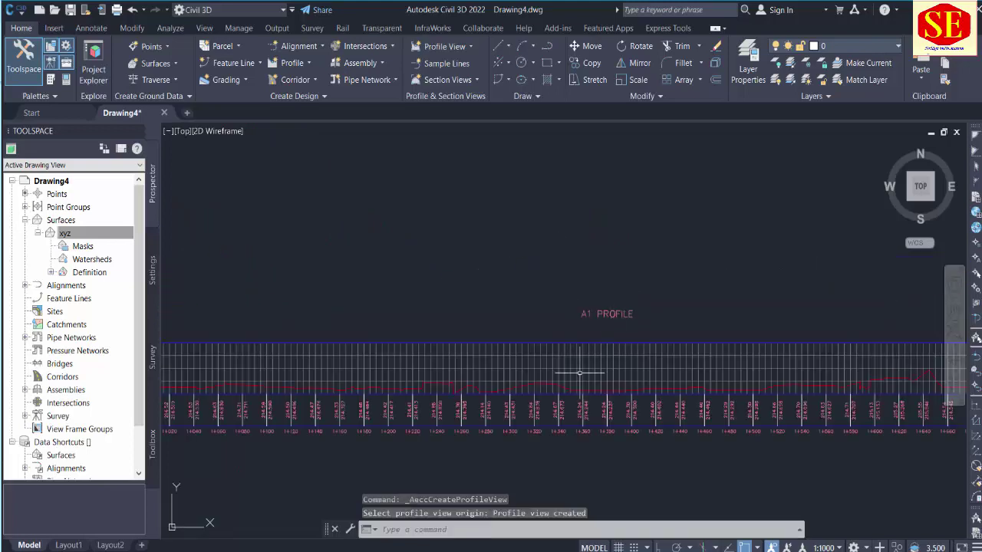
pyautogui.moveTo(508, 405); pyautogui.dragTo(720, 325, button='middle')
pyautogui.scroll(-3, 721, 326)
pyautogui.moveTo(361, 263); pyautogui.dragTo(752, 303, button='middle')
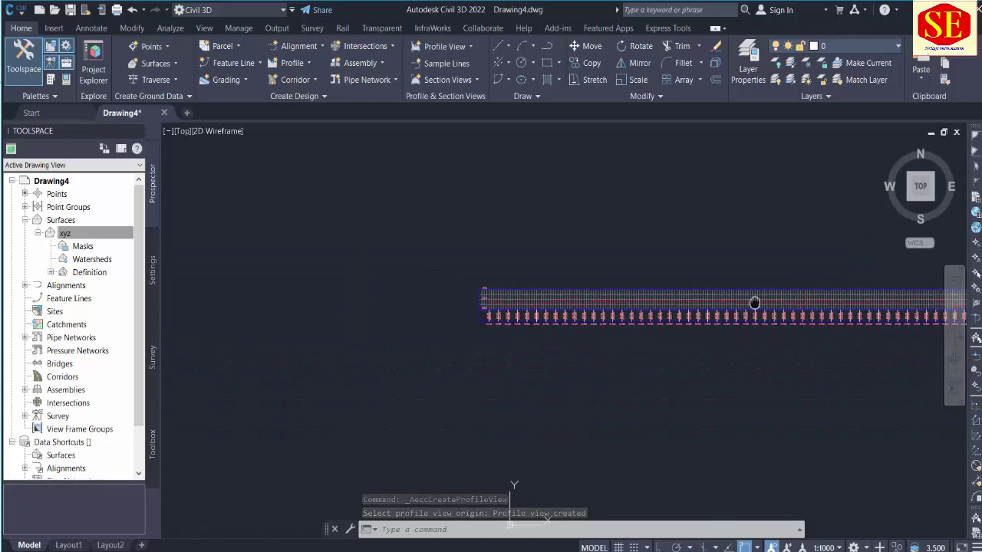
pyautogui.click(624, 293)
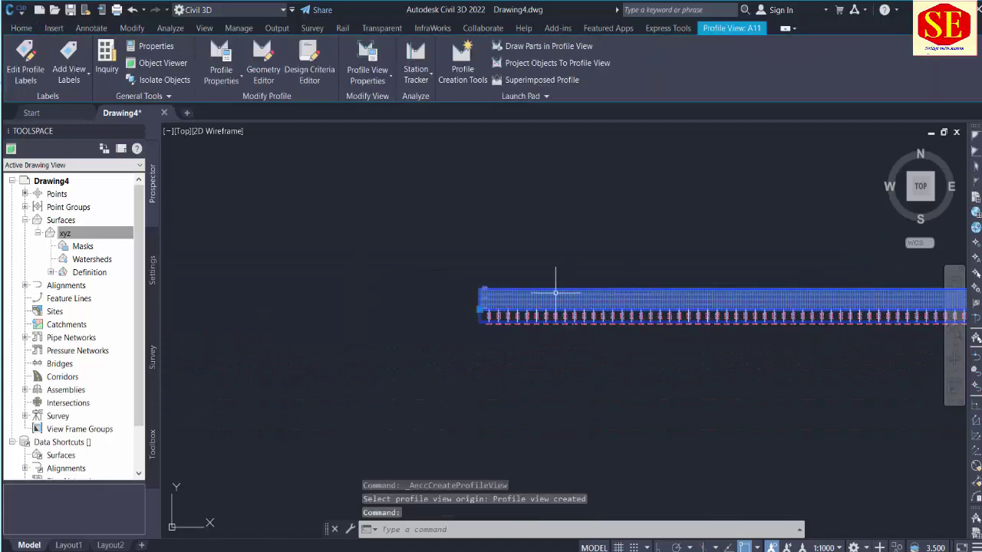
# Give profile view A11 a user-specified elevation range of 210 m minimum to 225 m maximum
pyautogui.click(388, 86)
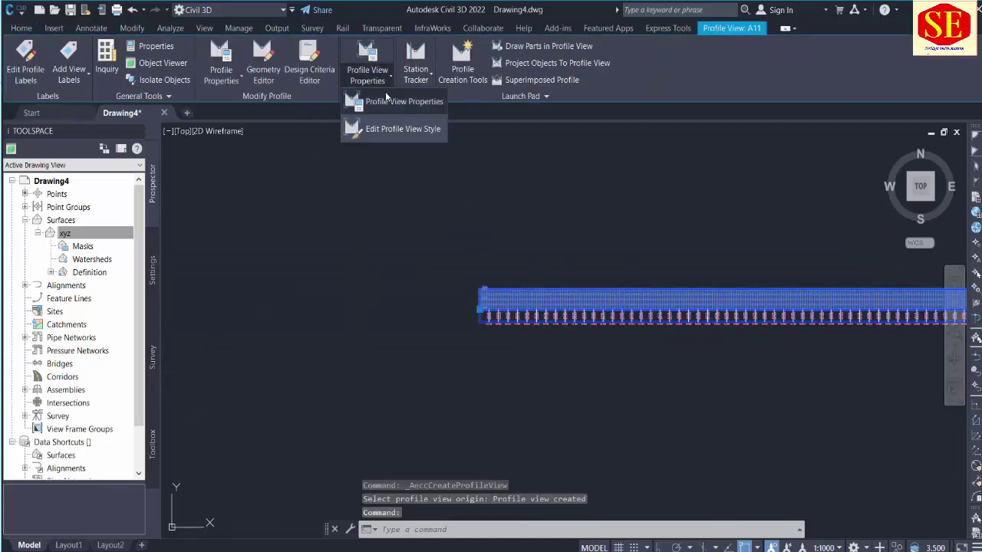
pyautogui.click(387, 103)
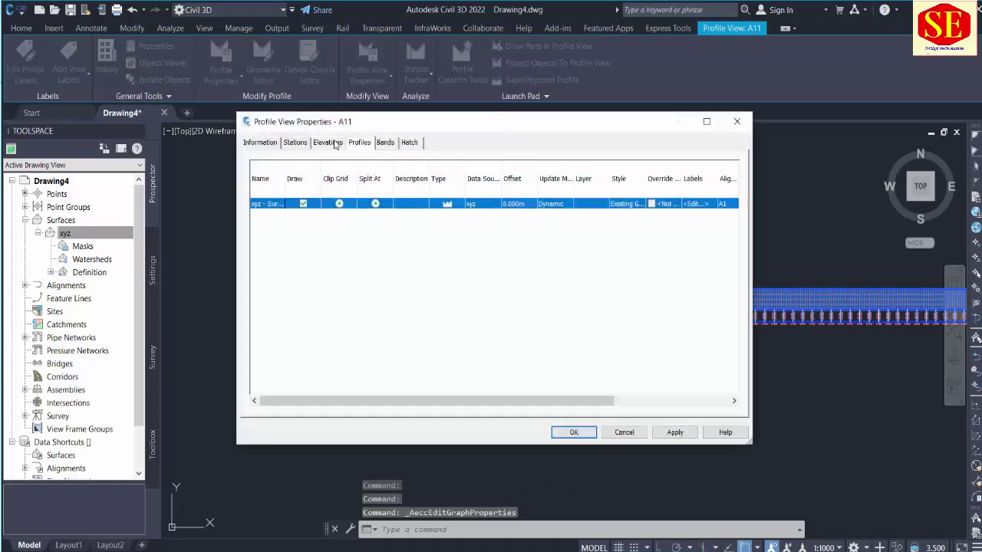
pyautogui.click(327, 142)
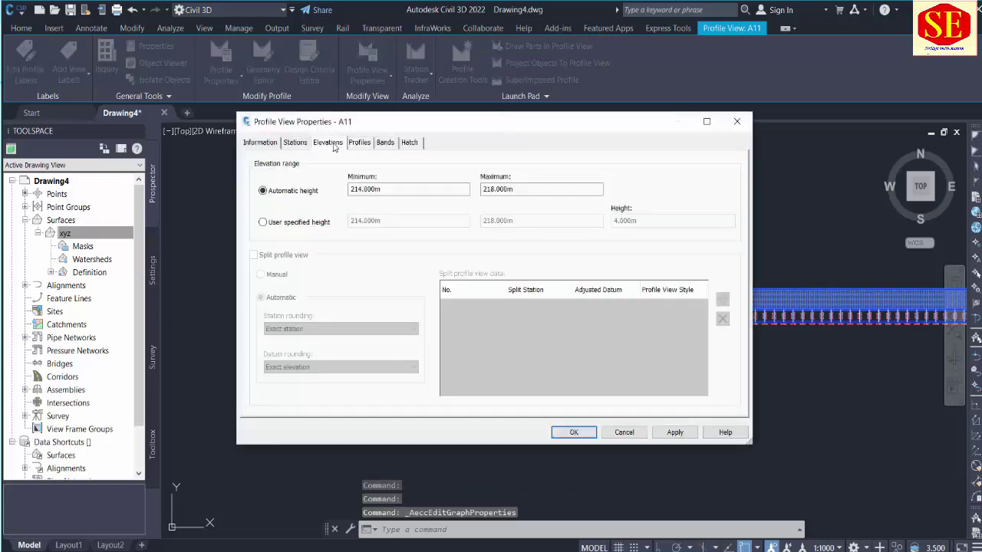
pyautogui.click(292, 224)
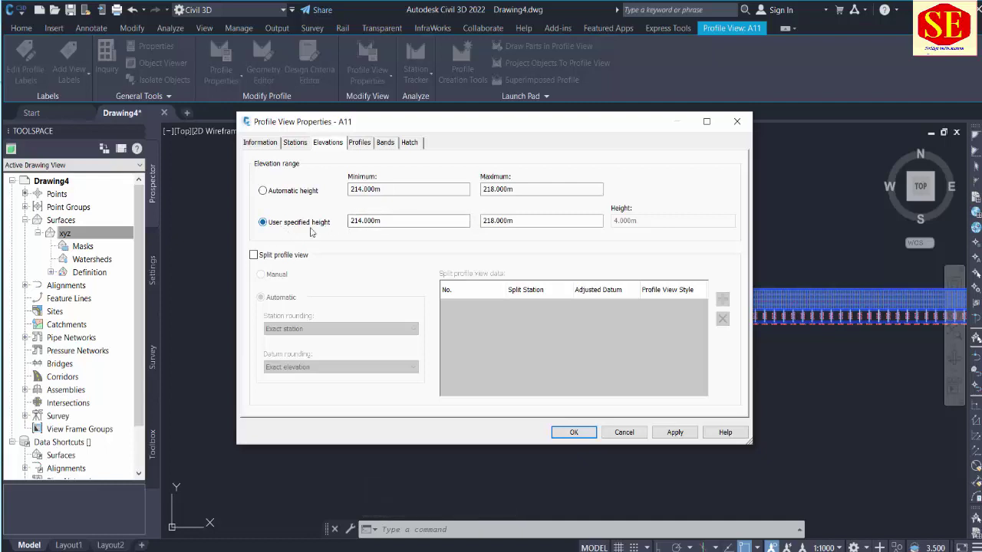
pyautogui.moveTo(389, 223); pyautogui.dragTo(292, 227)
pyautogui.press('Tab')
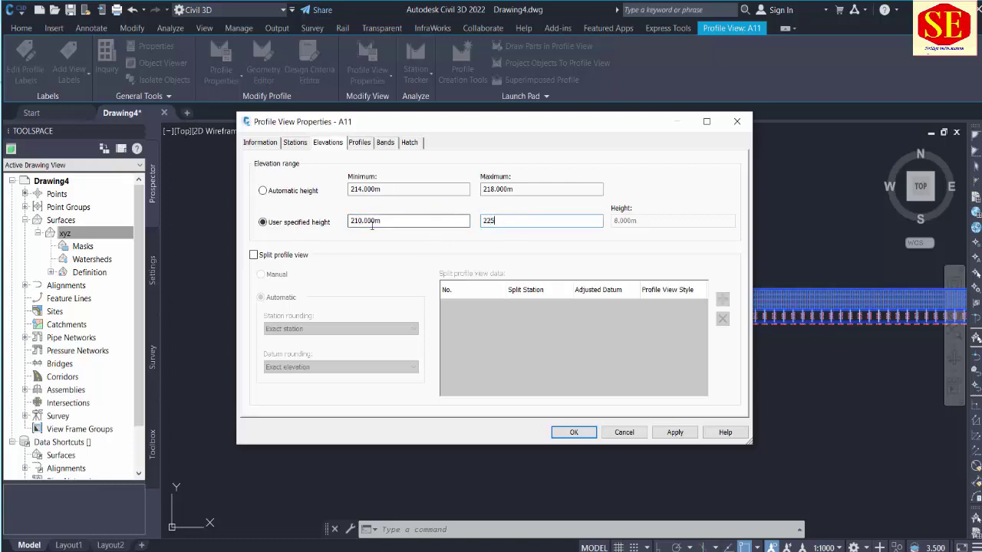
pyautogui.click(675, 433)
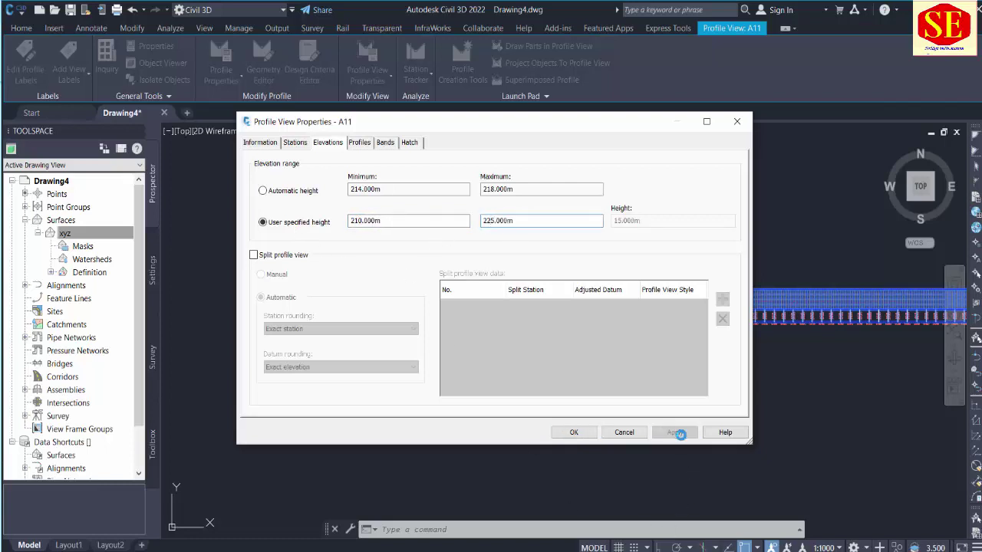
pyautogui.click(572, 433)
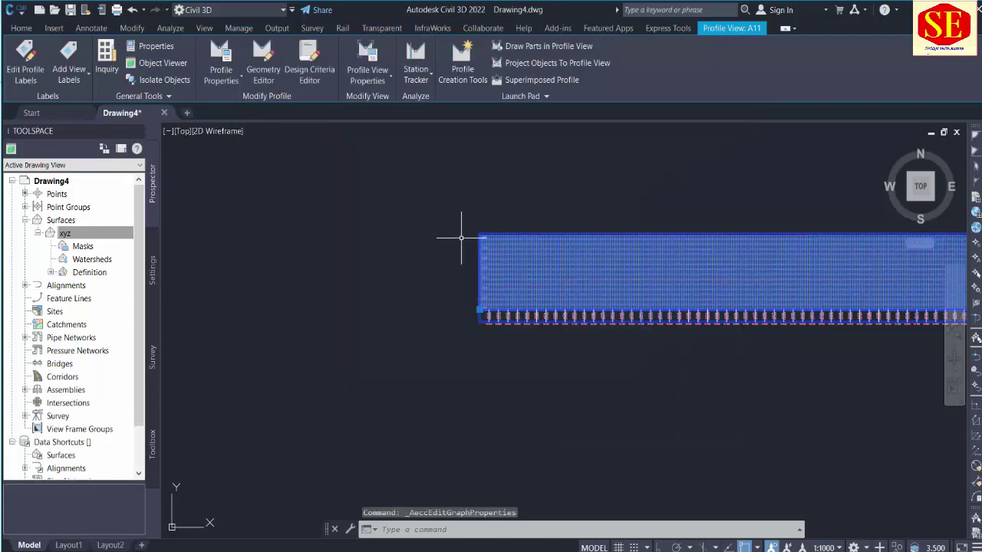
pyautogui.press('Escape')
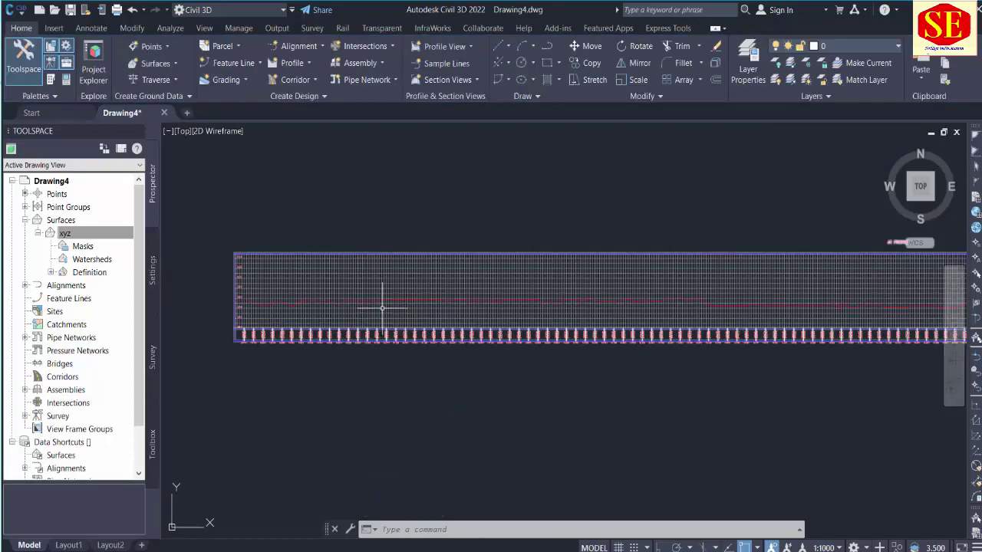
# Zoom and pan along the A1 profile view's xyz ground line, then open the Profile creation dropdown
pyautogui.scroll(3, 350, 303)
pyautogui.scroll(-6, 559, 298)
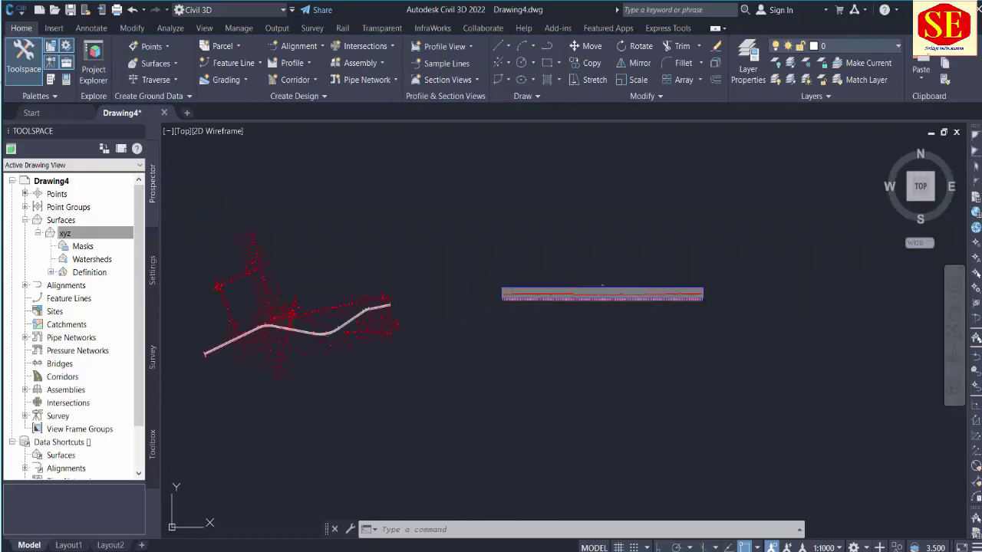
pyautogui.scroll(3, 450, 333)
pyautogui.scroll(3, 487, 265)
pyautogui.scroll(2, 497, 266)
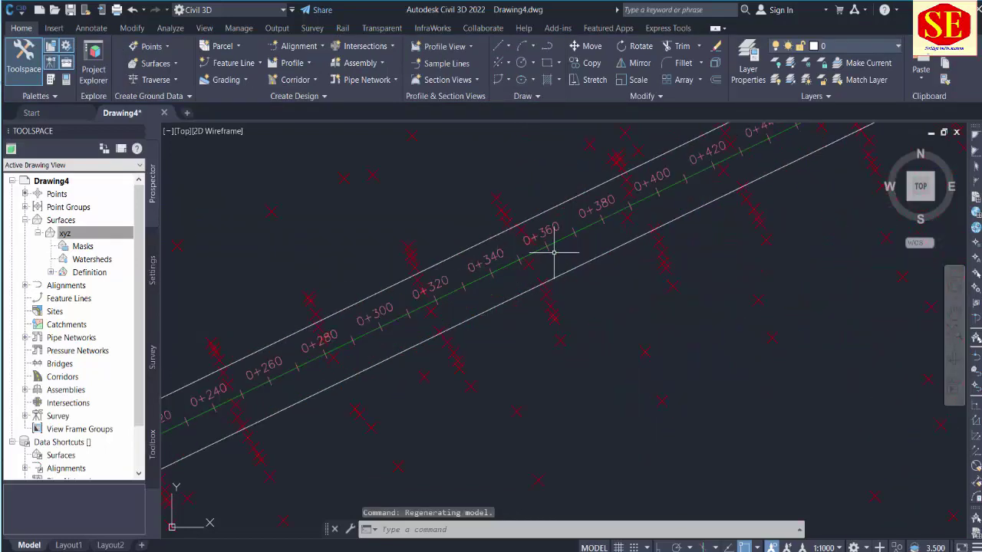
pyautogui.scroll(-5, 326, 372)
pyautogui.scroll(-3, 705, 333)
pyautogui.scroll(1, 542, 338)
pyautogui.scroll(3, 541, 338)
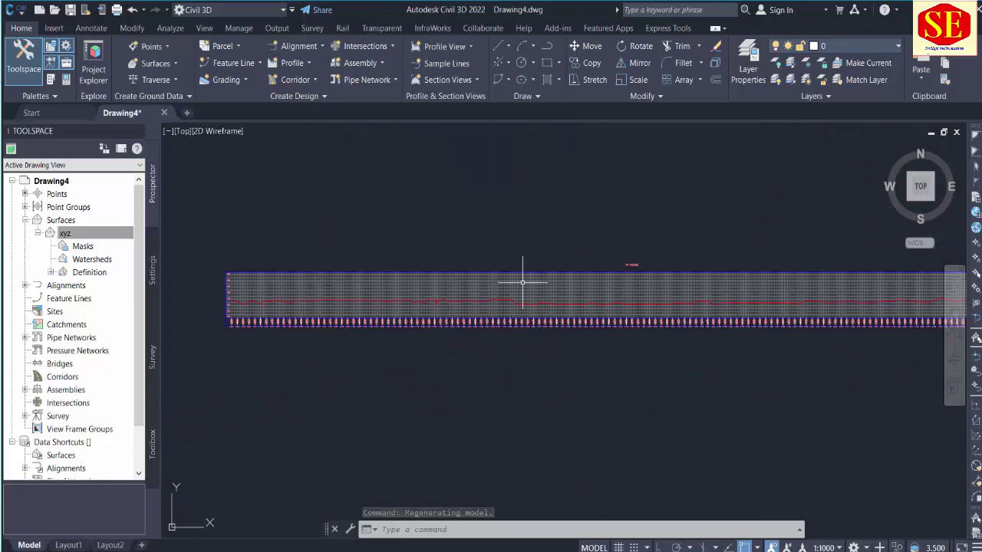
pyautogui.moveTo(434, 306); pyautogui.dragTo(609, 307, button='middle')
pyautogui.scroll(2, 455, 301)
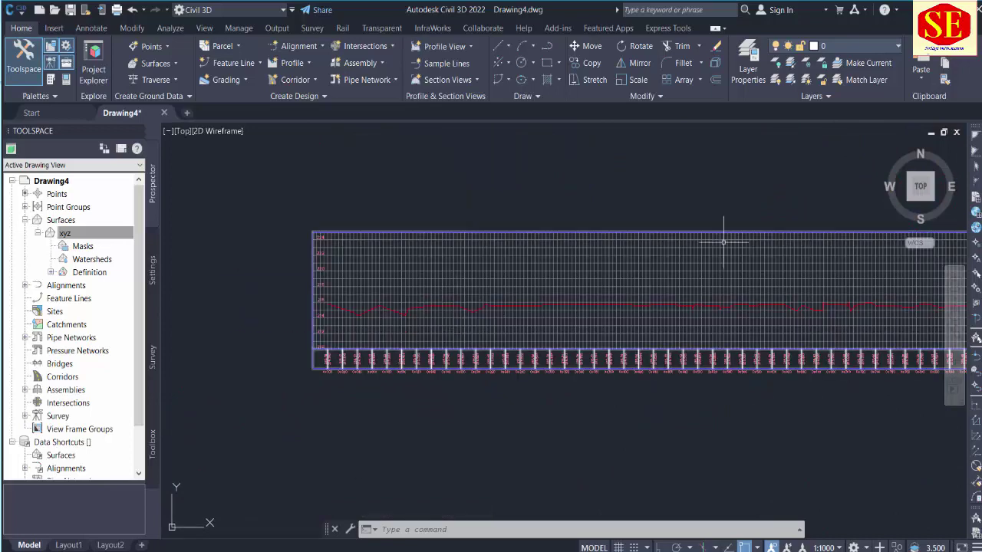
pyautogui.scroll(3, 449, 294)
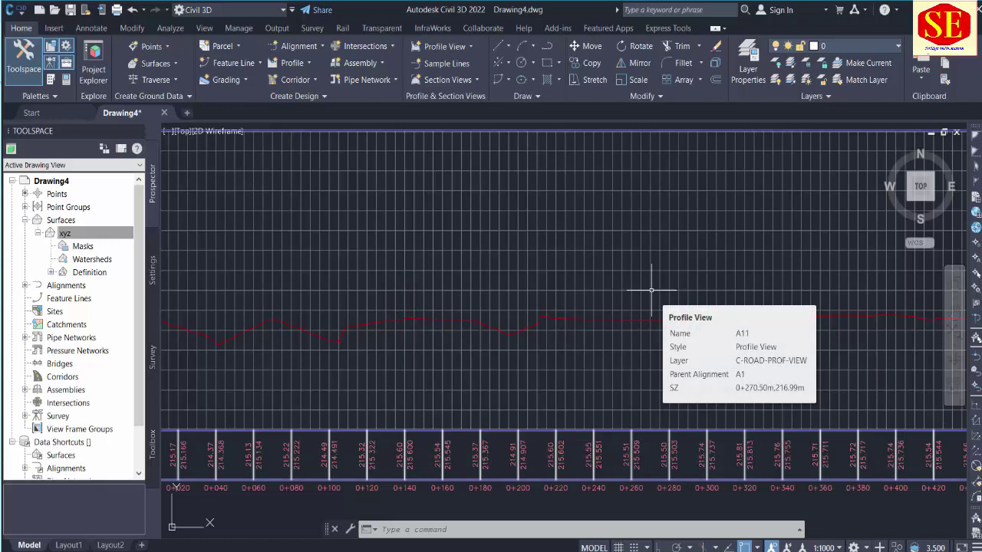
pyautogui.scroll(-3, 650, 290)
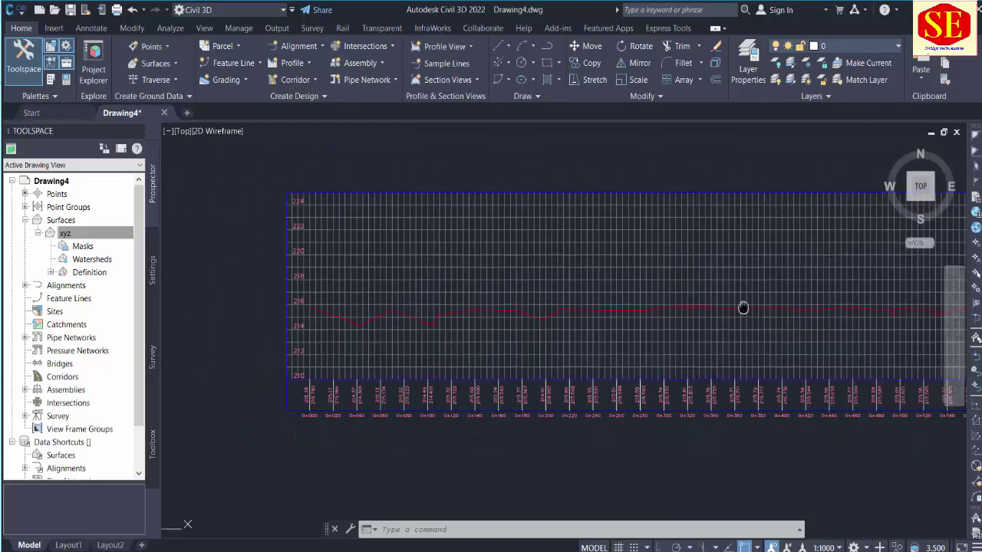
pyautogui.moveTo(682, 305); pyautogui.dragTo(508, 305, button='middle')
pyautogui.scroll(-2, 565, 302)
pyautogui.moveTo(628, 316); pyautogui.dragTo(616, 353, button='middle')
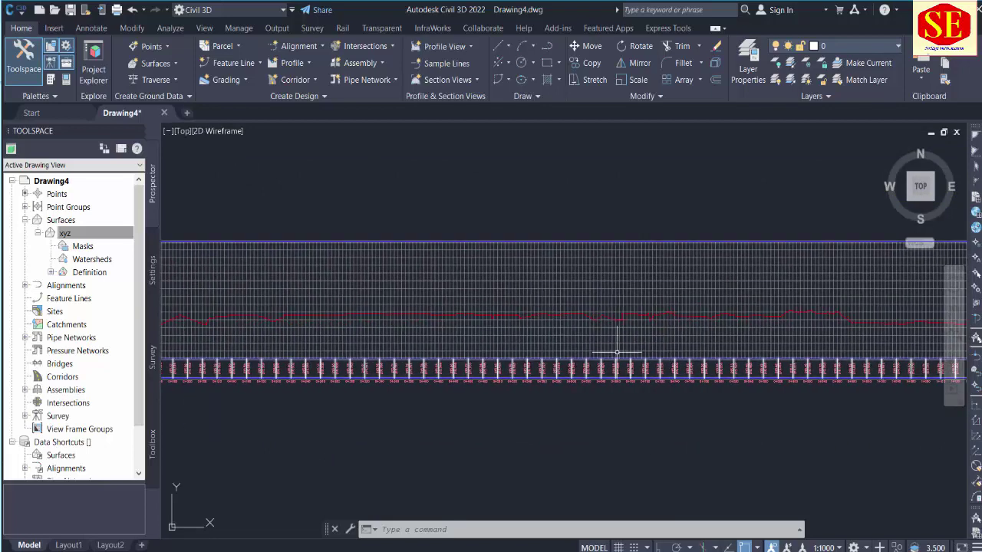
pyautogui.scroll(-4, 615, 350)
pyautogui.moveTo(664, 325); pyautogui.dragTo(482, 323, button='middle')
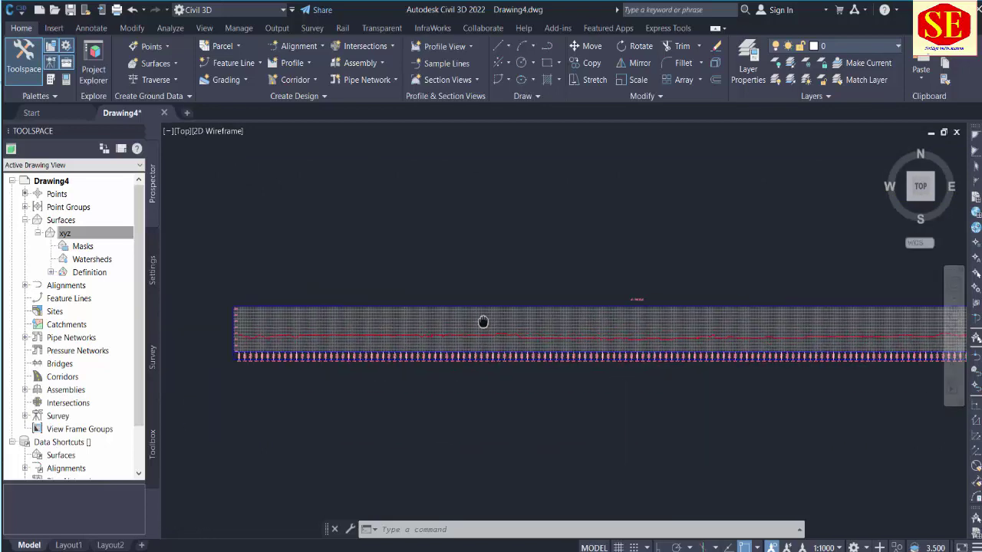
pyautogui.scroll(4, 513, 331)
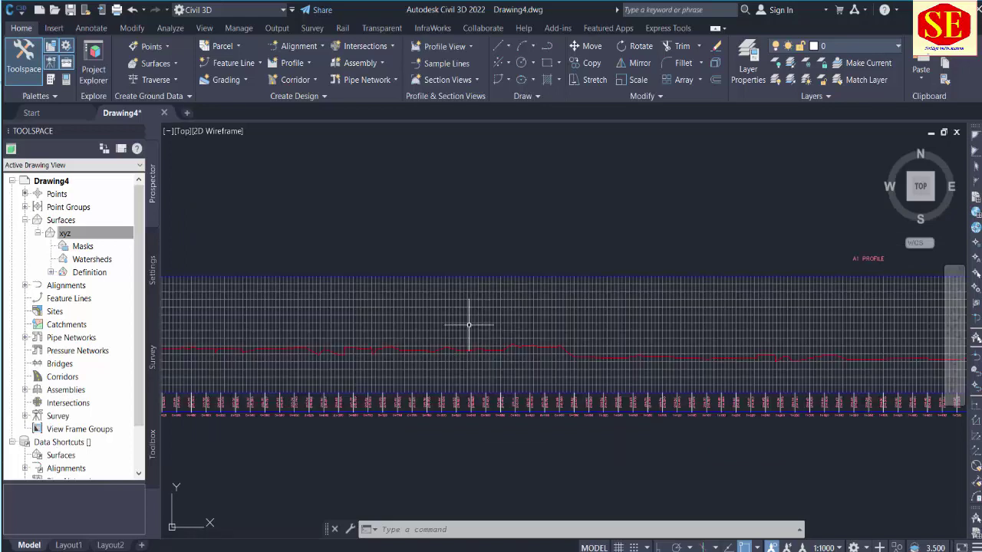
pyautogui.scroll(-3, 518, 334)
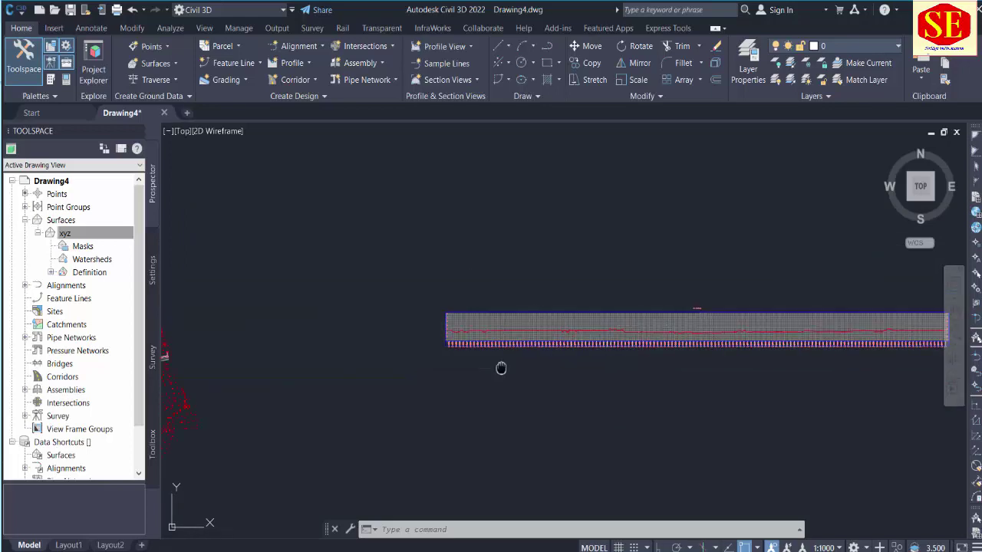
pyautogui.moveTo(499, 366); pyautogui.dragTo(592, 335, button='middle')
pyautogui.click(293, 63)
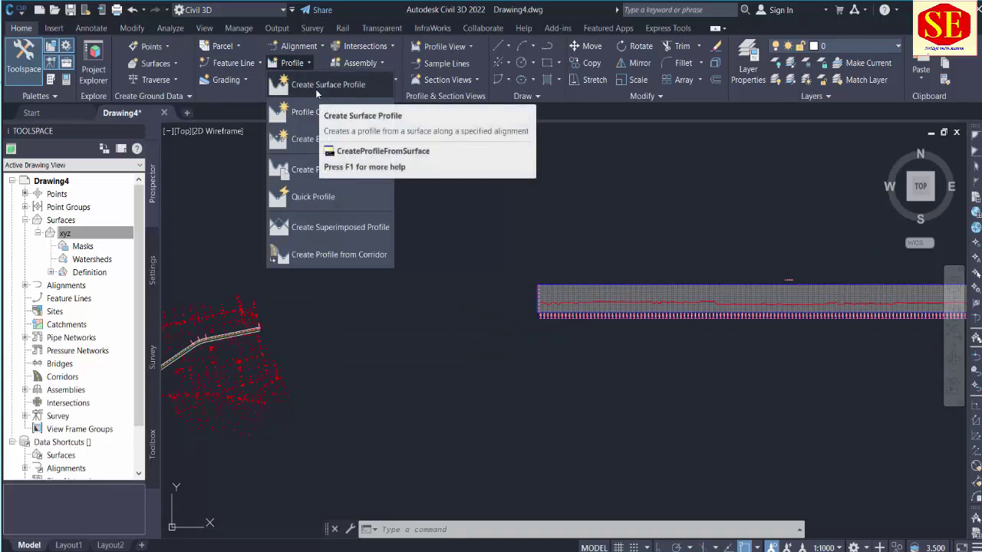
# Add an xyz surface profile sampled along the A1-Left-10.000 offset alignment
pyautogui.click(316, 89)
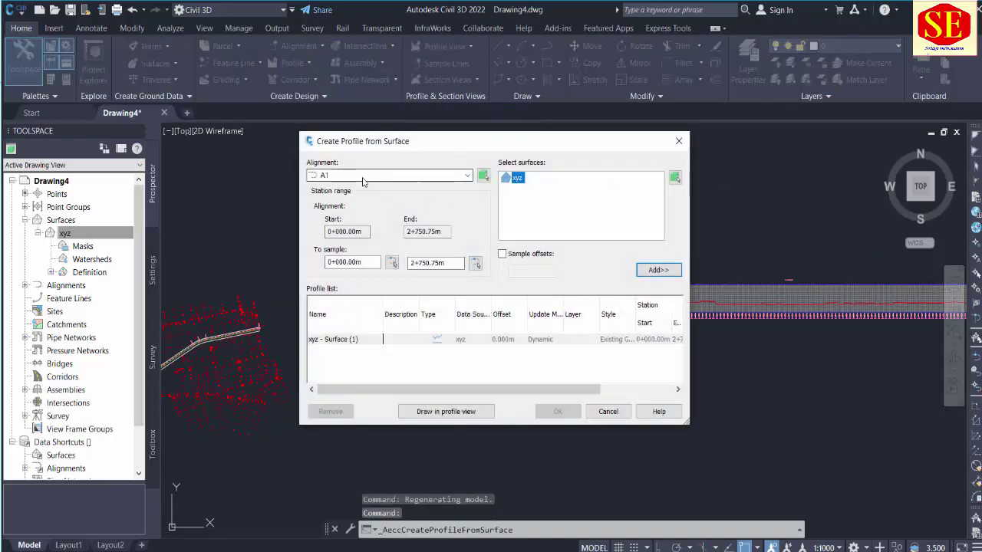
pyautogui.click(363, 181)
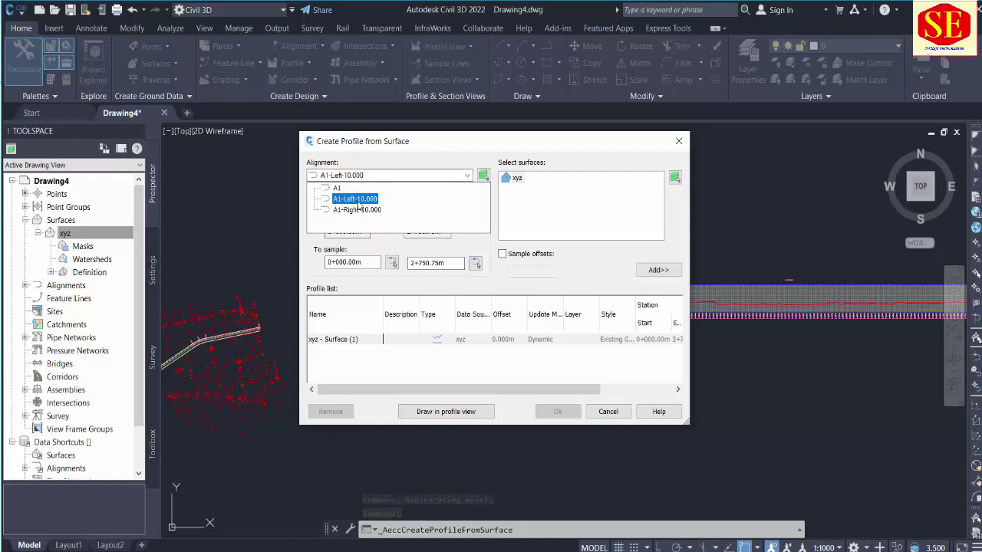
pyautogui.click(357, 201)
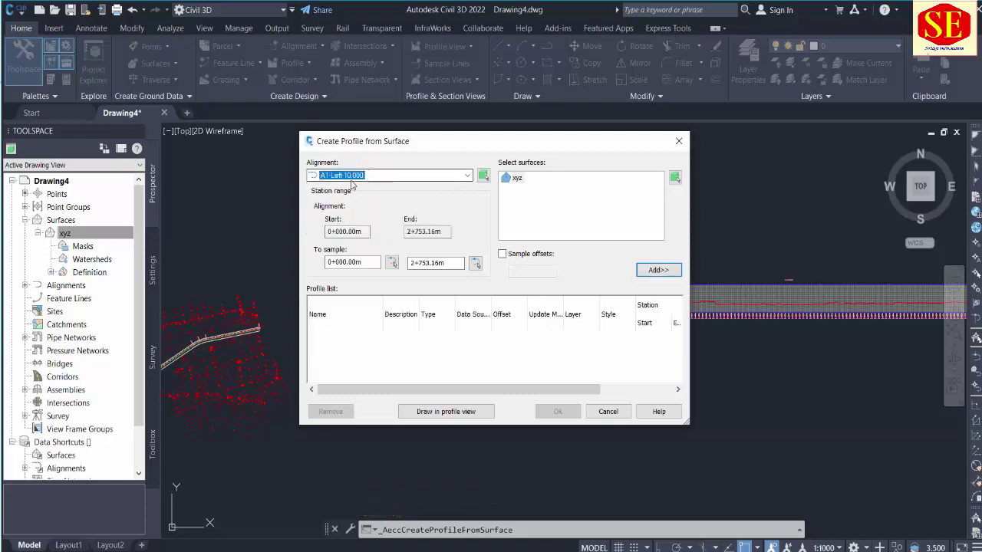
pyautogui.click(658, 272)
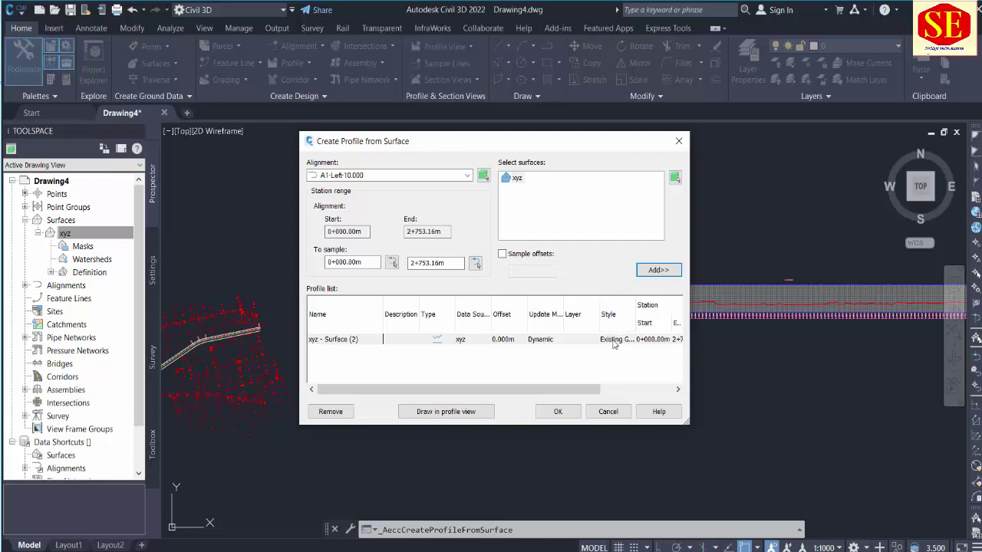
# Assign the Left Sample Profile style to the new profile, keeping its line colour unchanged
pyautogui.click(612, 342)
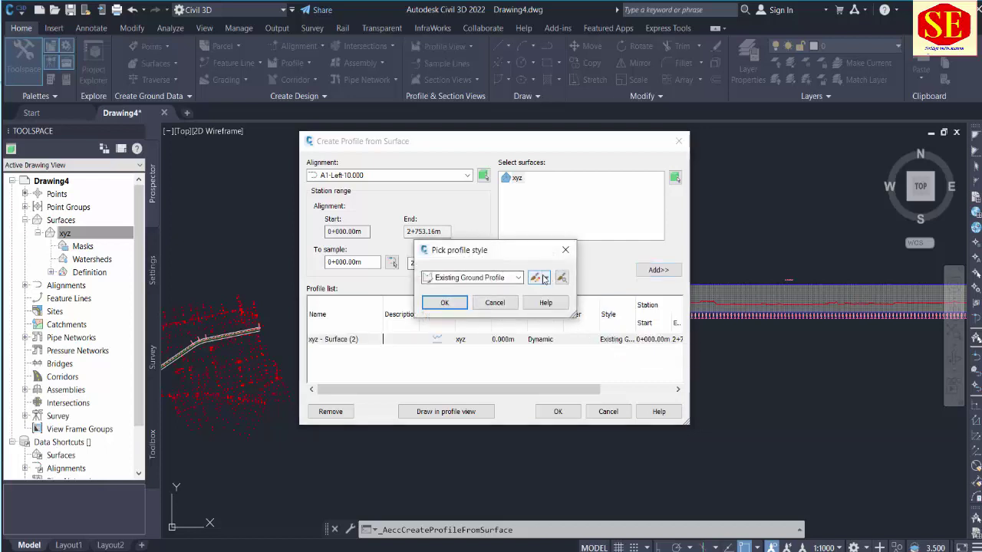
pyautogui.click(506, 277)
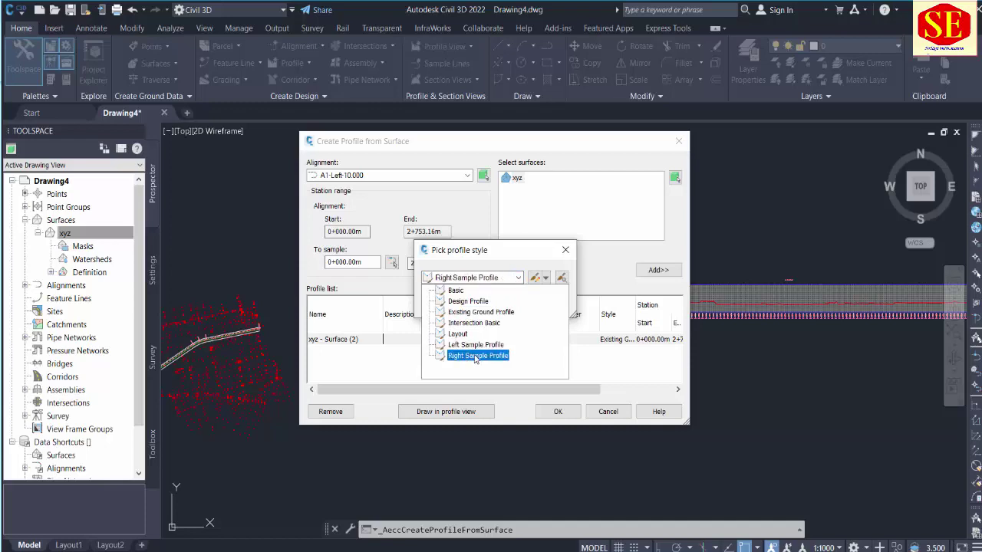
pyautogui.click(475, 346)
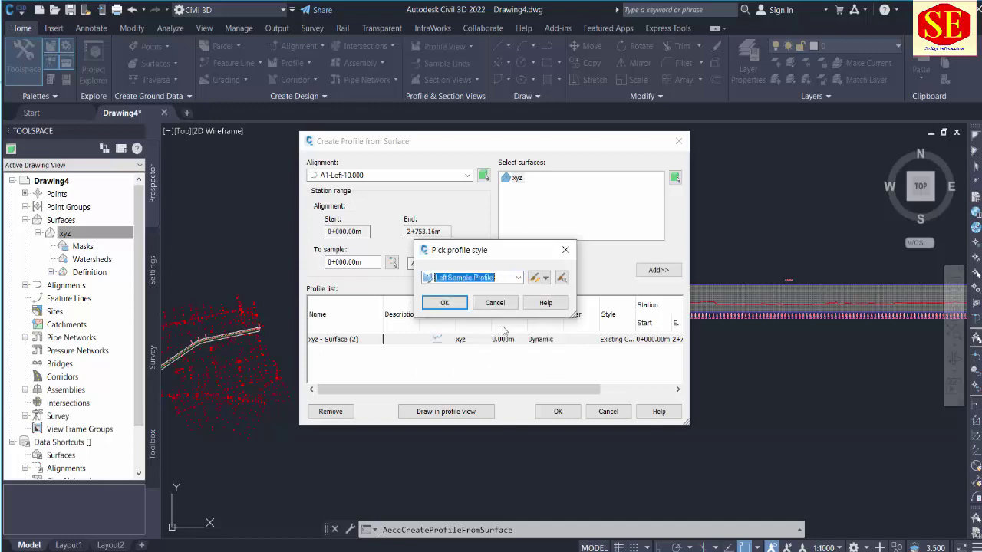
pyautogui.click(534, 278)
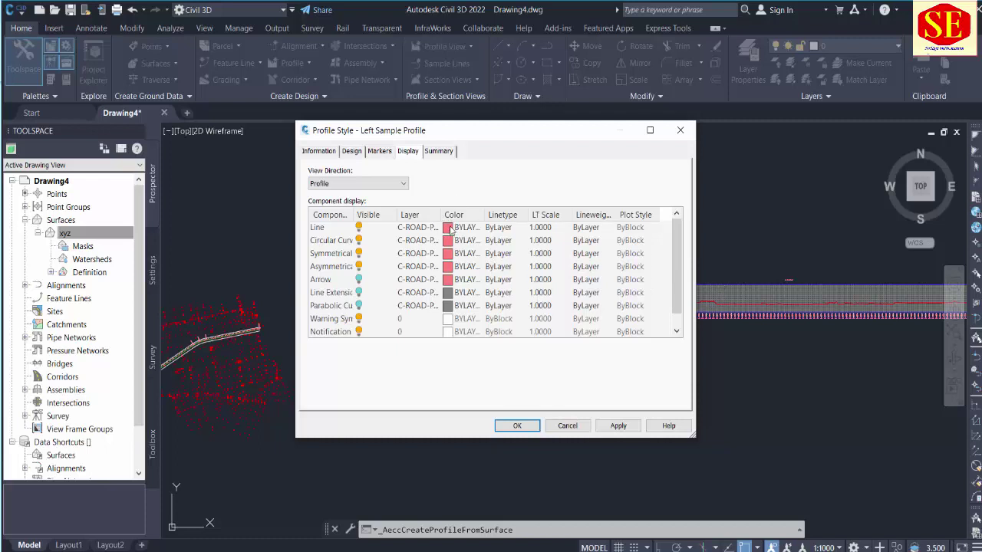
pyautogui.click(449, 228)
pyautogui.click(449, 228)
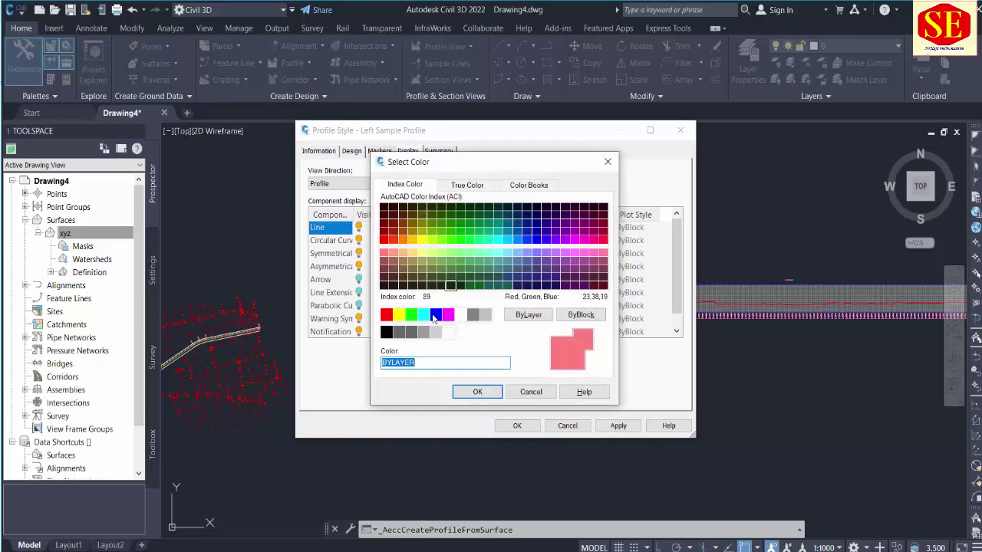
pyautogui.click(529, 391)
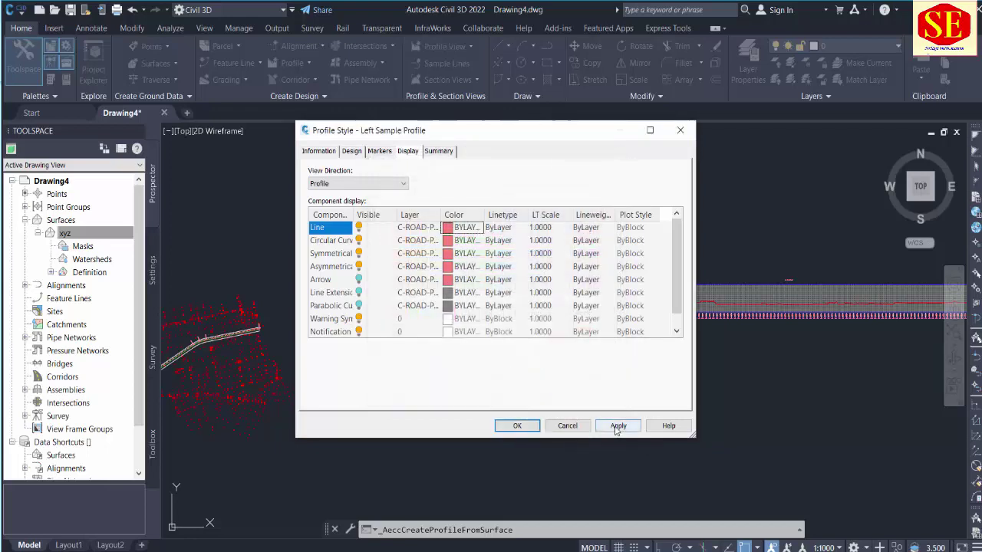
pyautogui.click(529, 427)
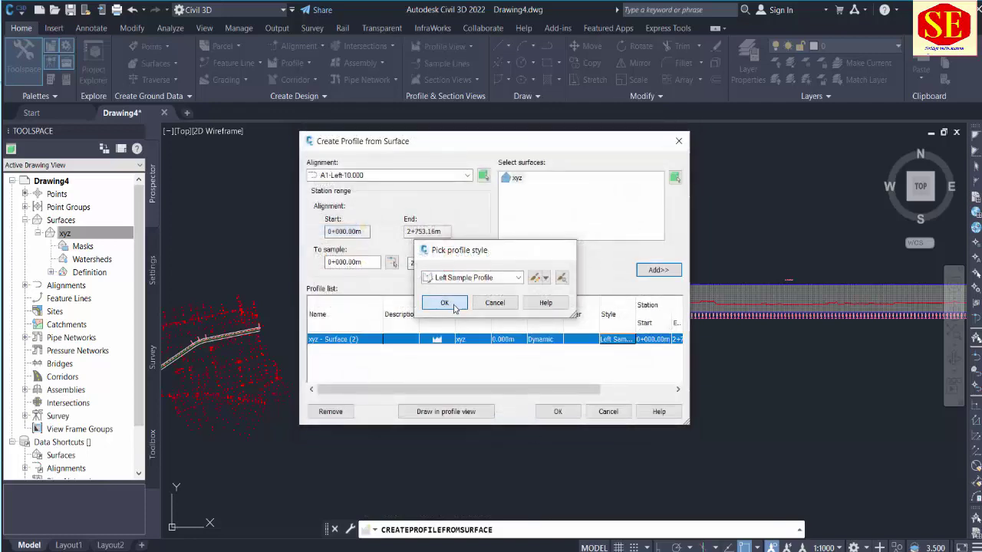
pyautogui.click(453, 306)
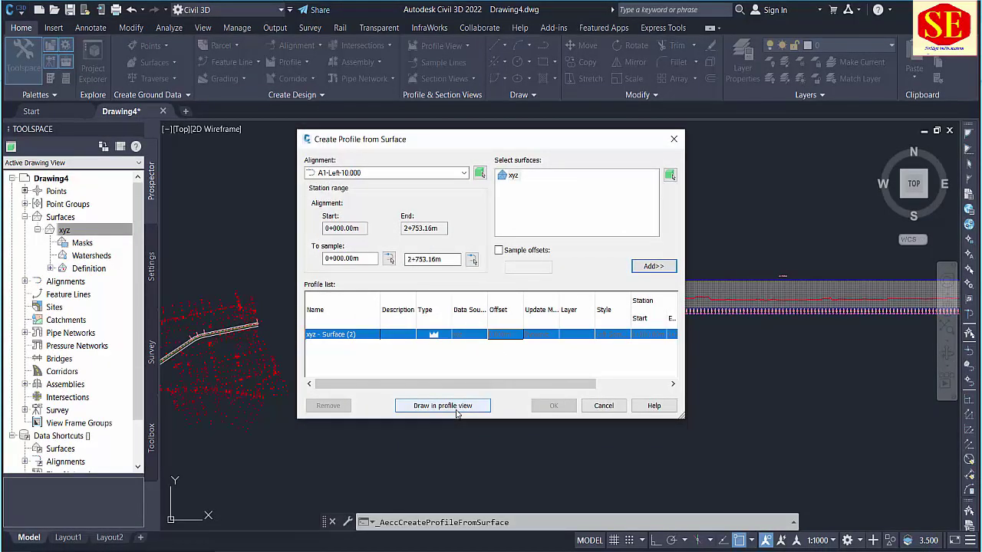
# Draw the A1-Left-10.000 profile in a new profile view with default settings and place it
pyautogui.click(443, 405)
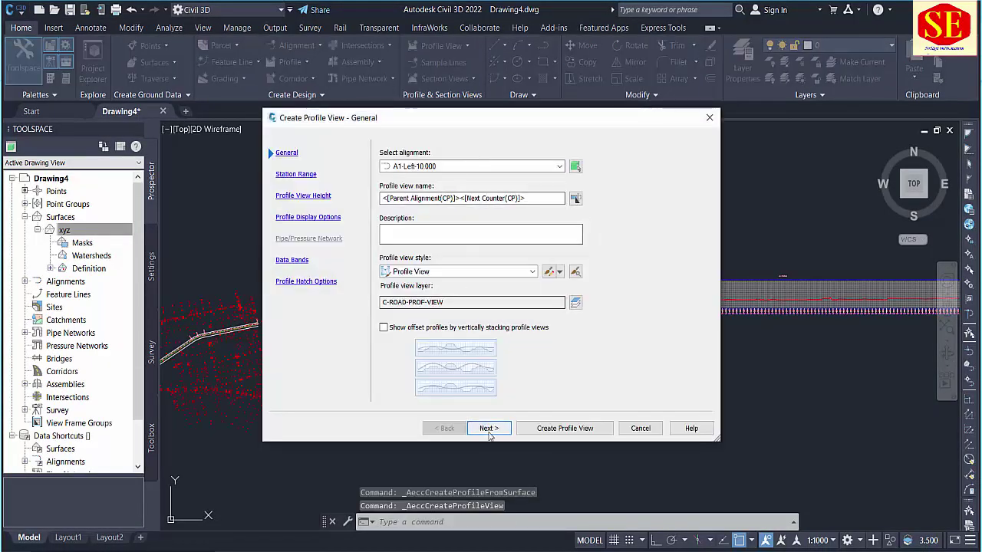
pyautogui.click(488, 428)
pyautogui.click(488, 428)
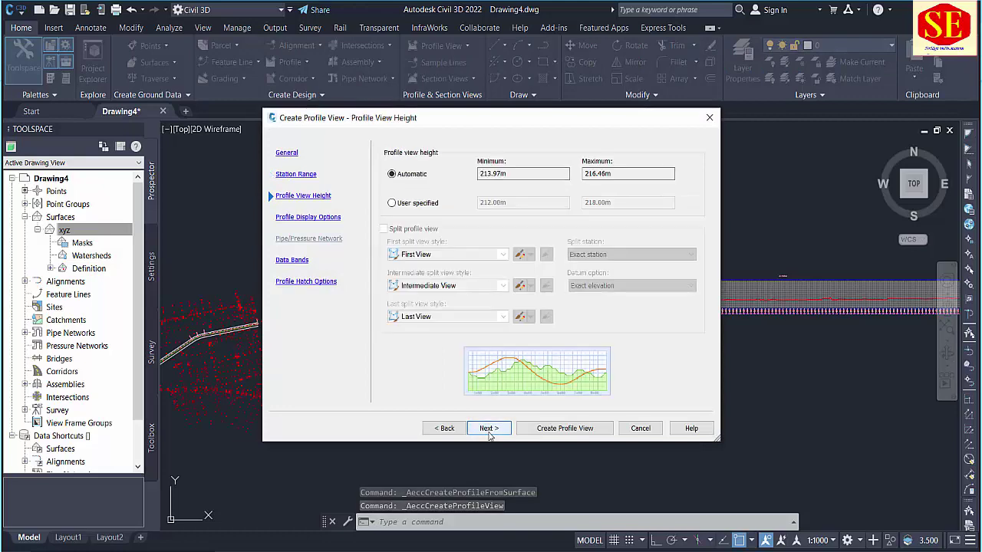
pyautogui.click(489, 429)
pyautogui.click(489, 429)
pyautogui.click(488, 428)
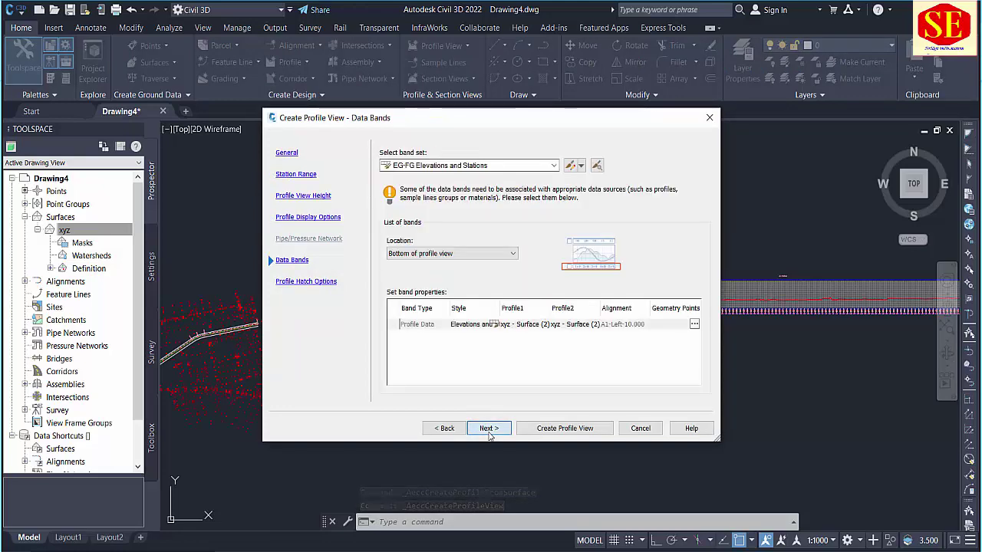
pyautogui.click(564, 428)
pyautogui.click(560, 179)
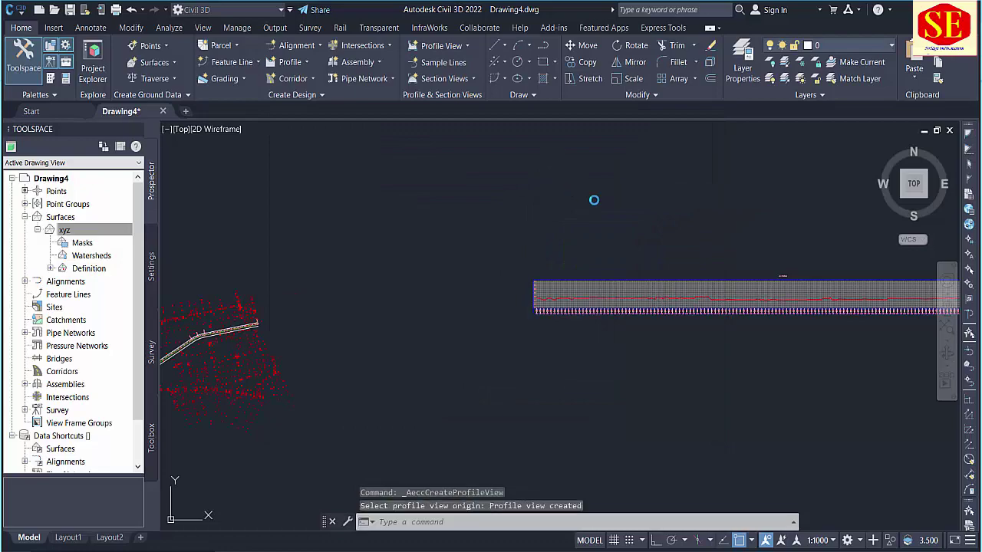
# Zoom in on the A1-Left-10.000 PROFILE view to inspect it, then zoom back out
pyautogui.moveTo(620, 208); pyautogui.dragTo(558, 279, button='middle')
pyautogui.scroll(4, 568, 230)
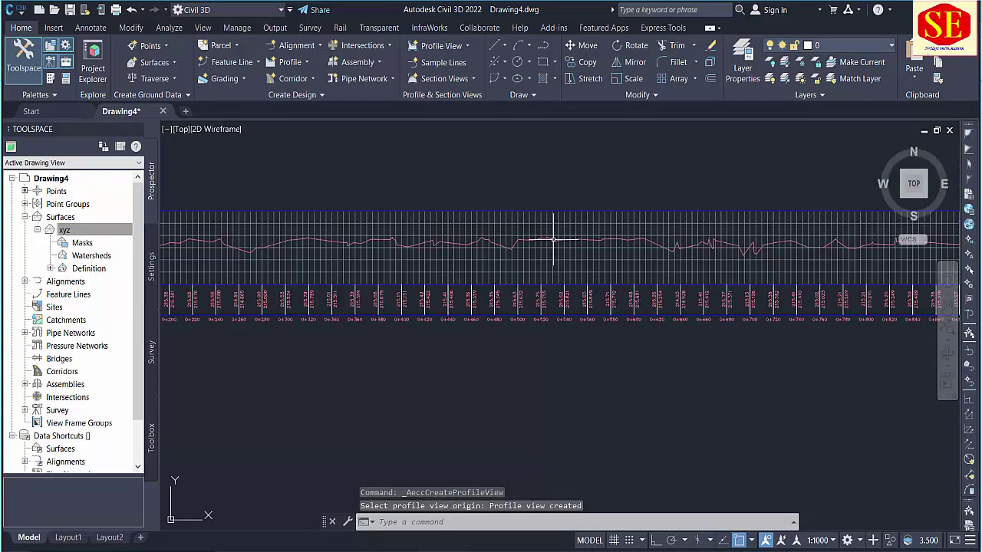
pyautogui.scroll(2, 563, 241)
pyautogui.scroll(2, 755, 271)
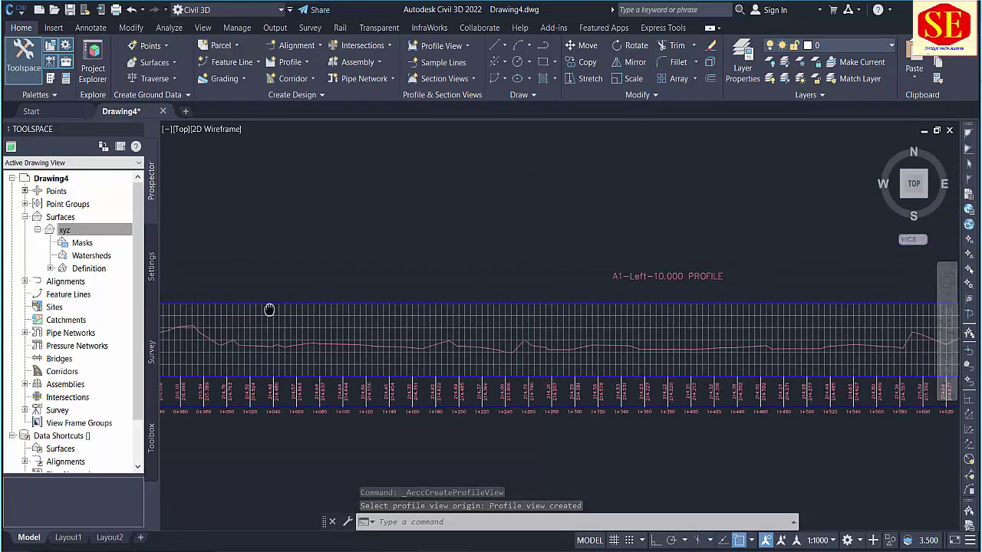
pyautogui.moveTo(499, 230); pyautogui.dragTo(531, 291, button='middle')
pyautogui.scroll(3, 458, 273)
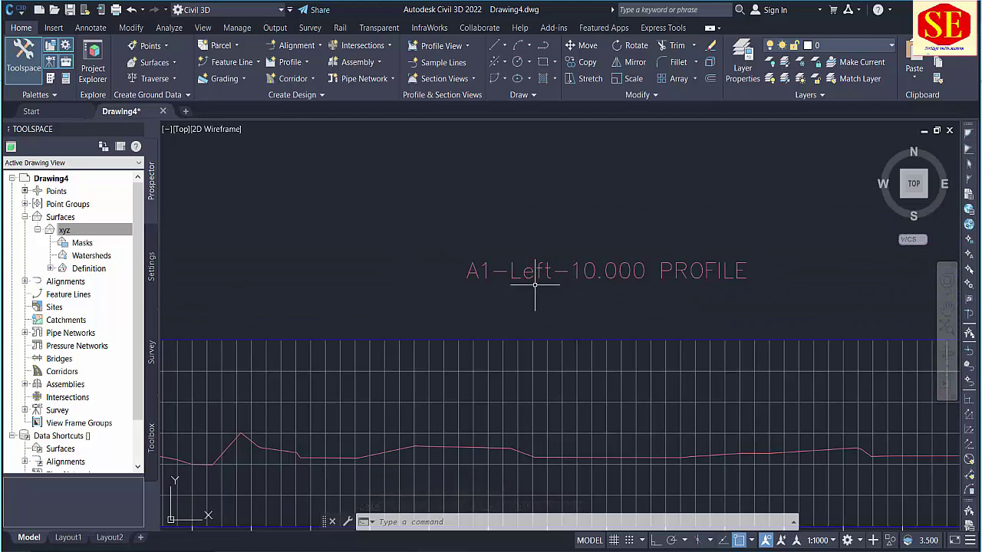
pyautogui.scroll(-6, 660, 270)
pyautogui.scroll(-5, 660, 270)
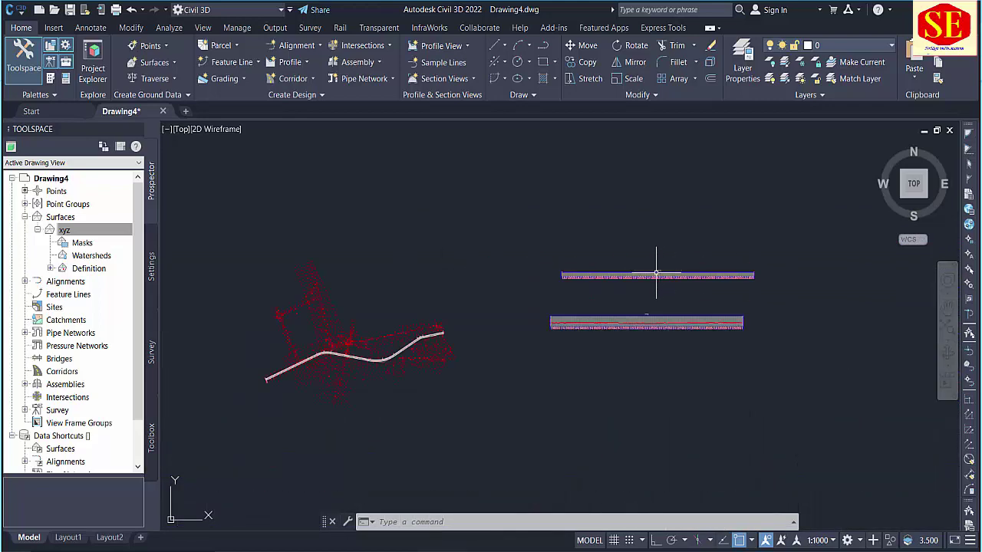
pyautogui.scroll(4, 394, 333)
pyautogui.scroll(-5, 505, 374)
pyautogui.scroll(3, 659, 338)
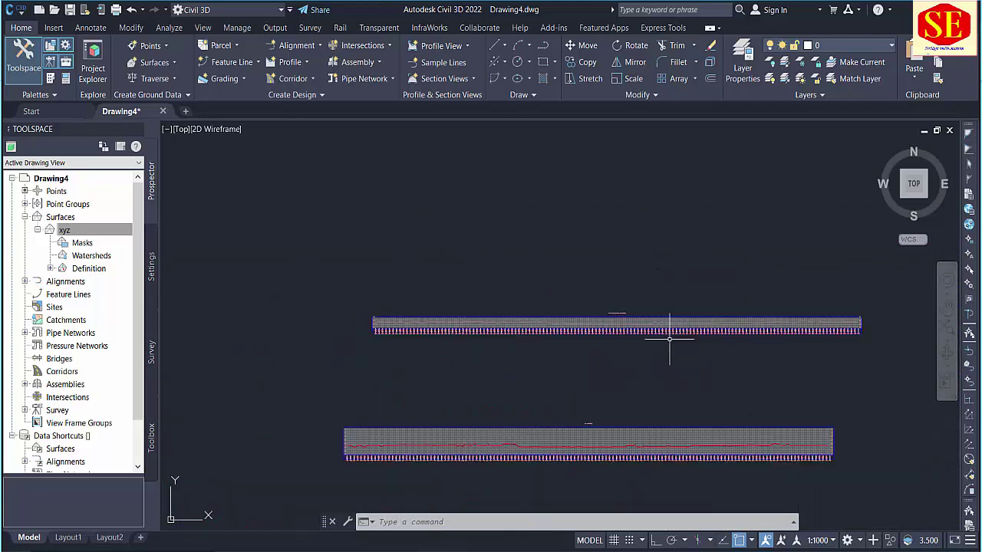
pyautogui.scroll(2, 667, 337)
pyautogui.scroll(2, 654, 316)
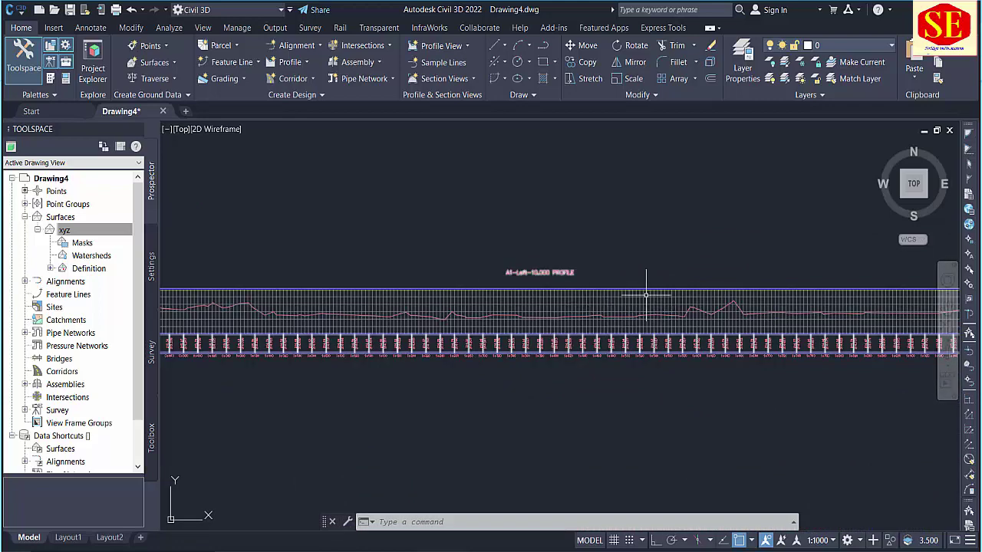
pyautogui.scroll(-4, 642, 218)
# Add an xyz surface profile sampled along the A1-Right-10.000 offset alignment
pyautogui.click(298, 63)
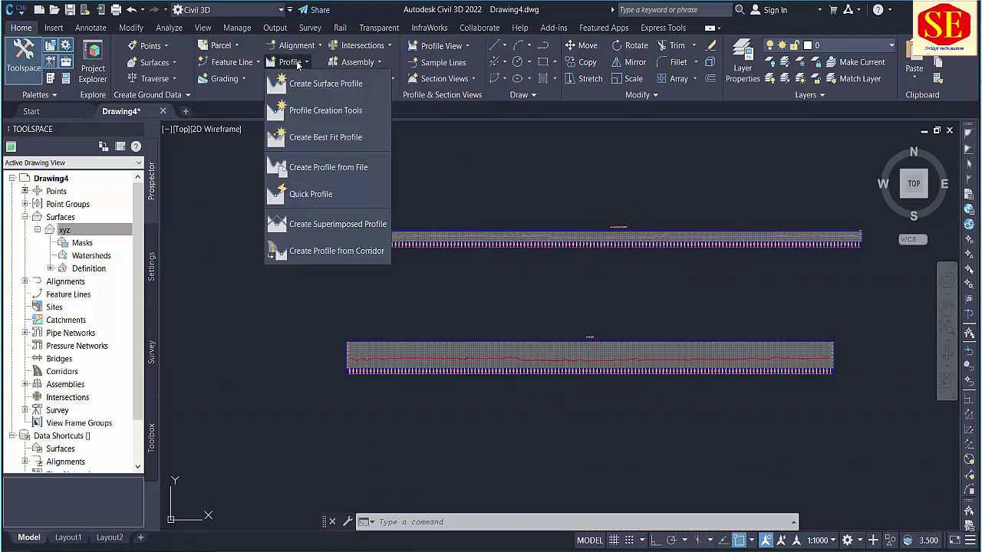
pyautogui.click(306, 86)
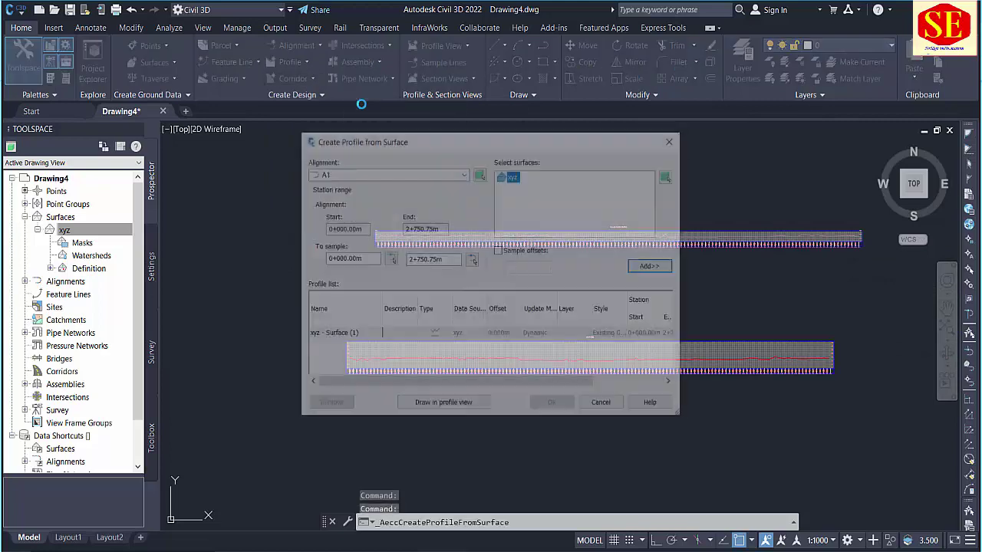
pyautogui.click(346, 176)
pyautogui.click(347, 209)
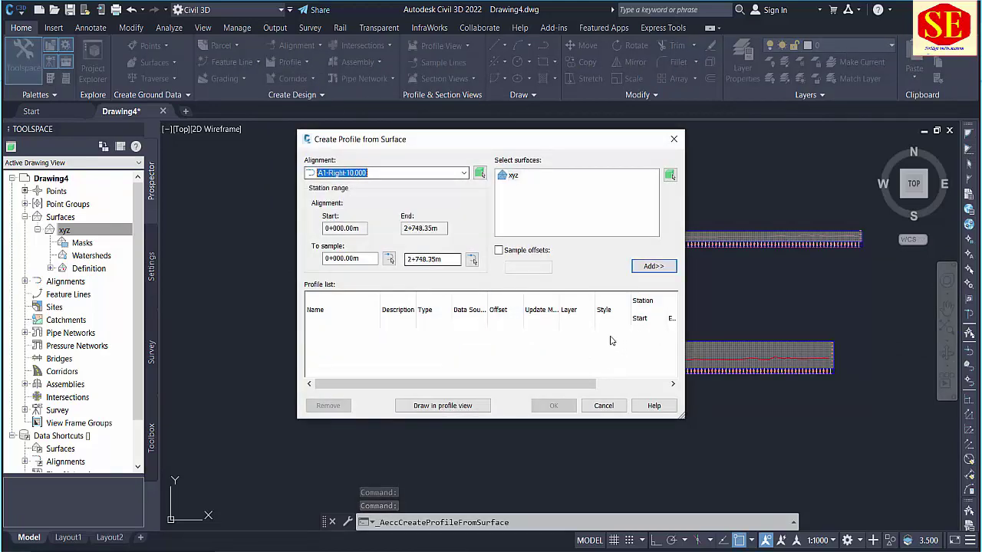
pyautogui.click(653, 267)
# Style the profile as Right Sample Profile with cyan lines and create its profile view with defaults
pyautogui.click(600, 335)
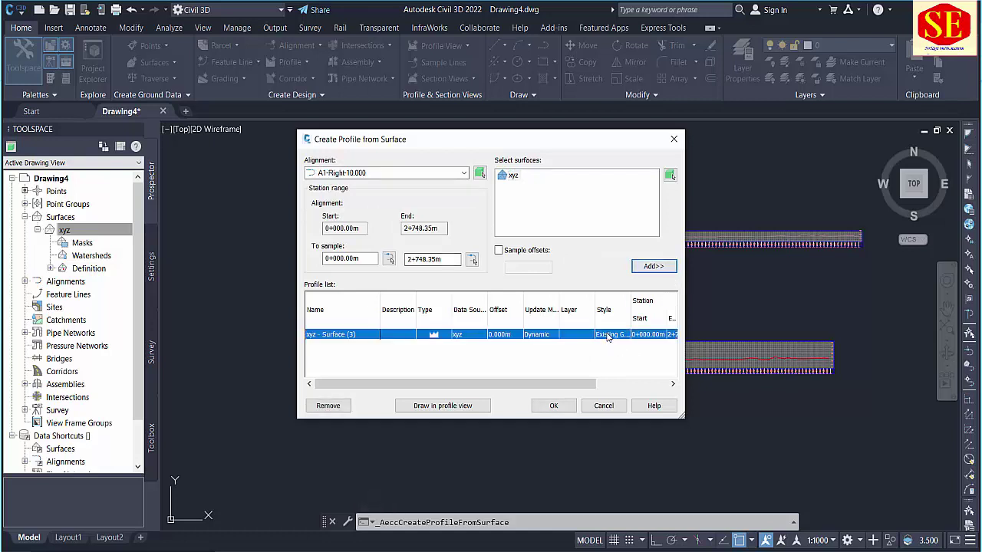
pyautogui.click(486, 278)
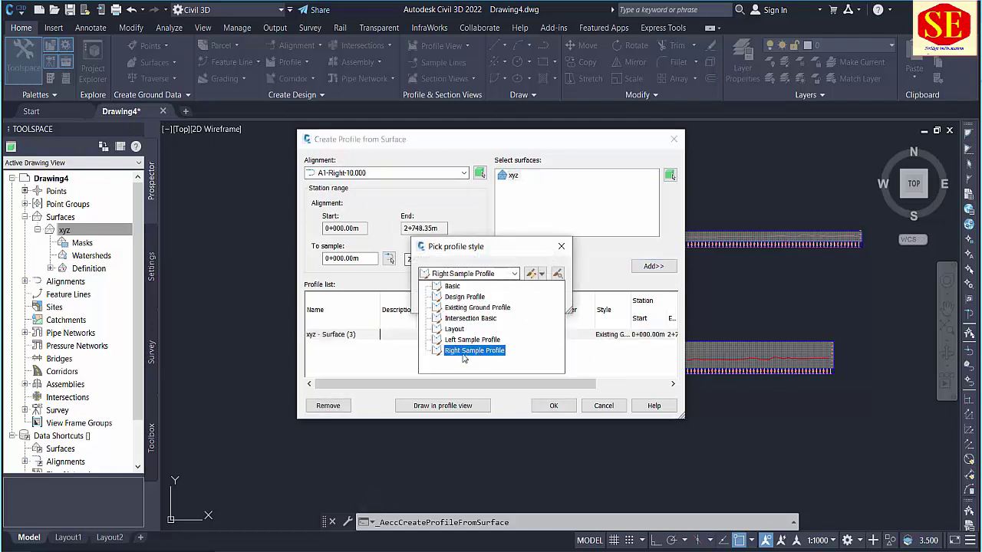
pyautogui.click(464, 353)
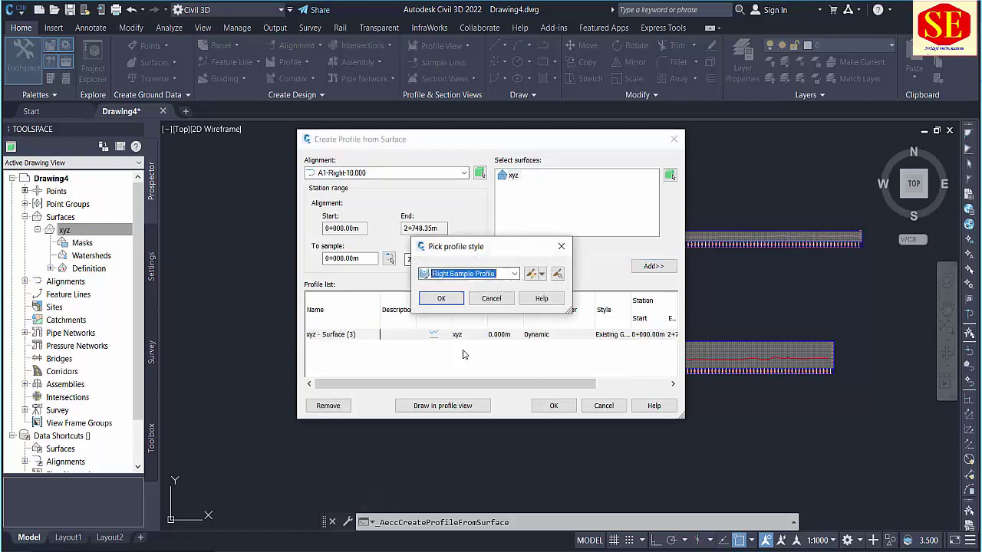
pyautogui.click(530, 275)
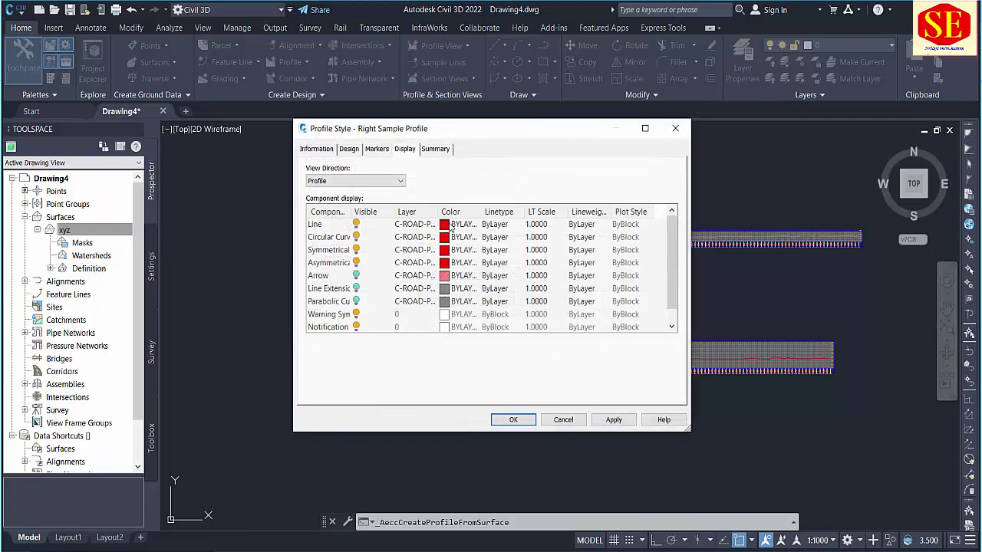
pyautogui.click(451, 226)
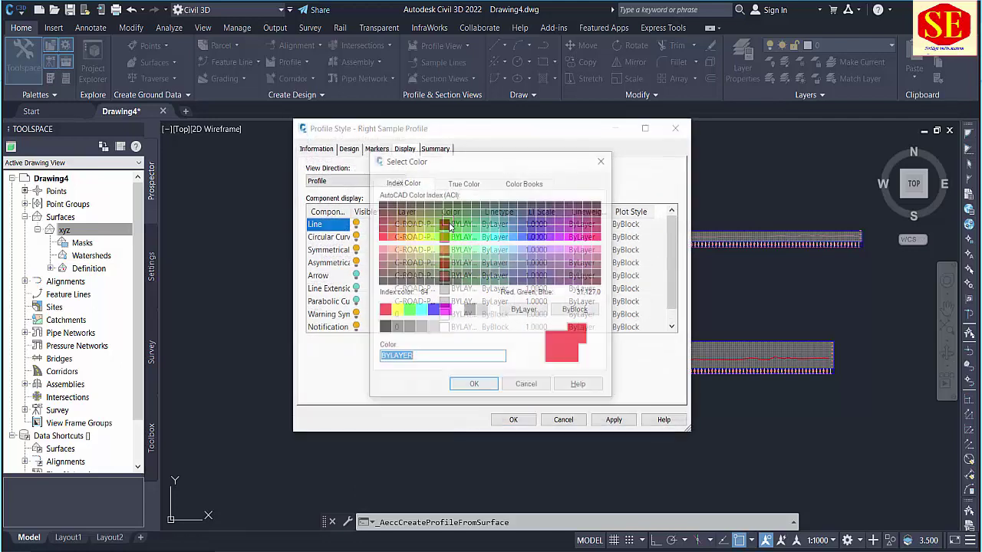
pyautogui.click(421, 310)
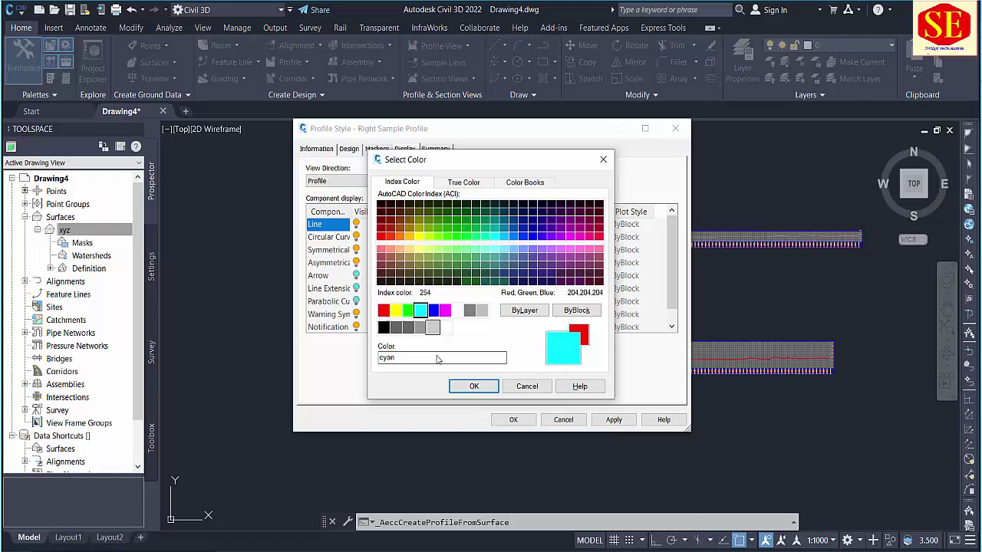
pyautogui.click(474, 386)
pyautogui.click(523, 424)
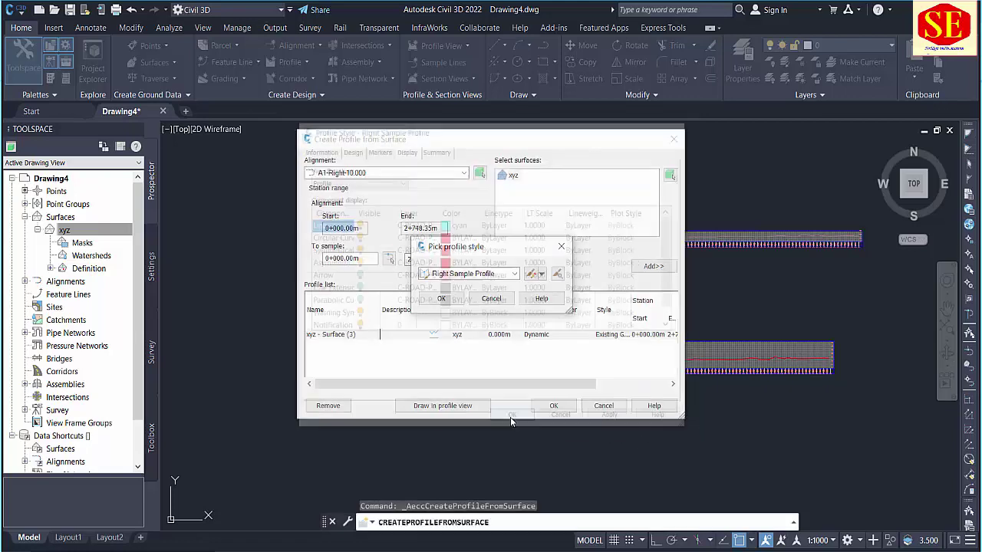
pyautogui.click(442, 297)
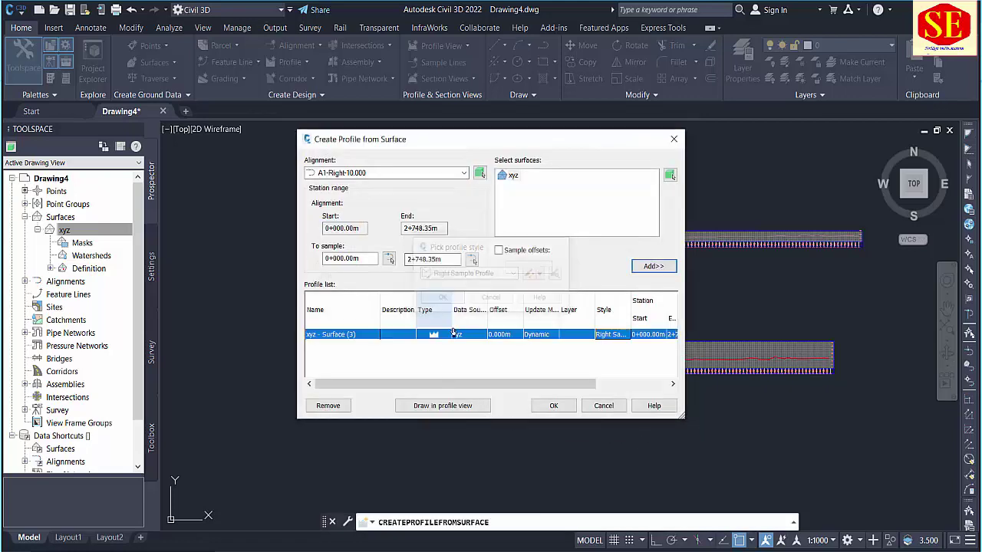
pyautogui.click(448, 405)
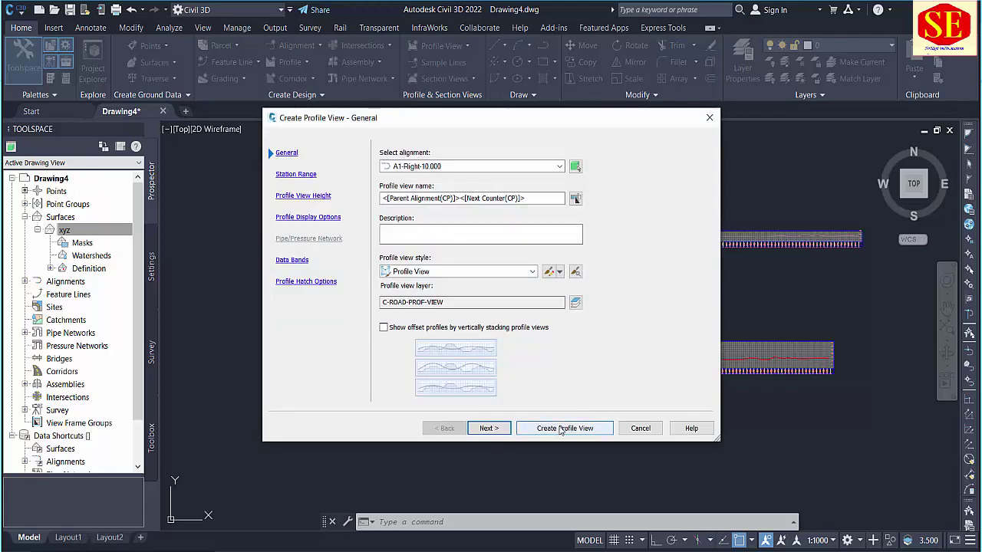
pyautogui.click(561, 427)
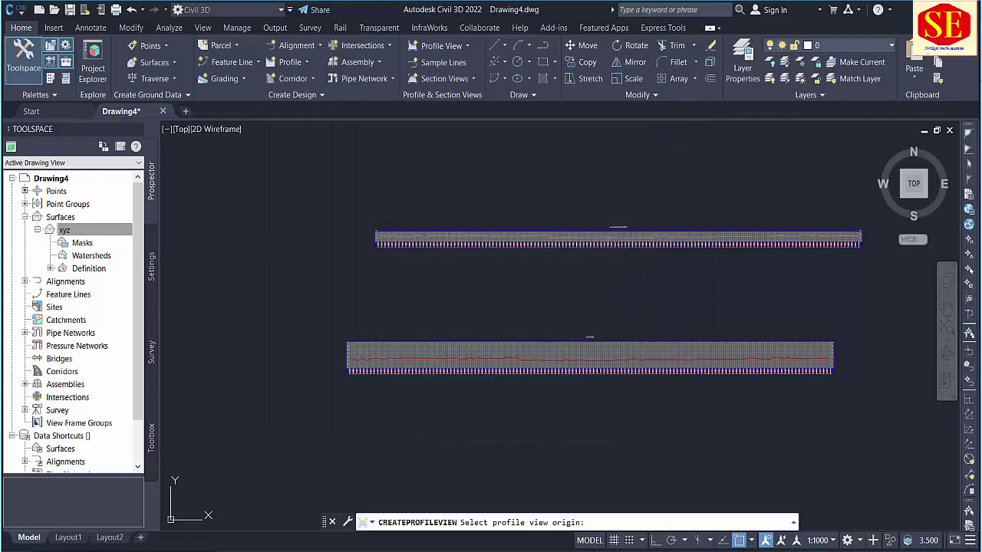
# Place the A1-Right-10.000 profile view below the existing view and zoom around to compare the stacked views
pyautogui.click(394, 463)
pyautogui.scroll(4, 394, 463)
pyautogui.scroll(-4, 506, 426)
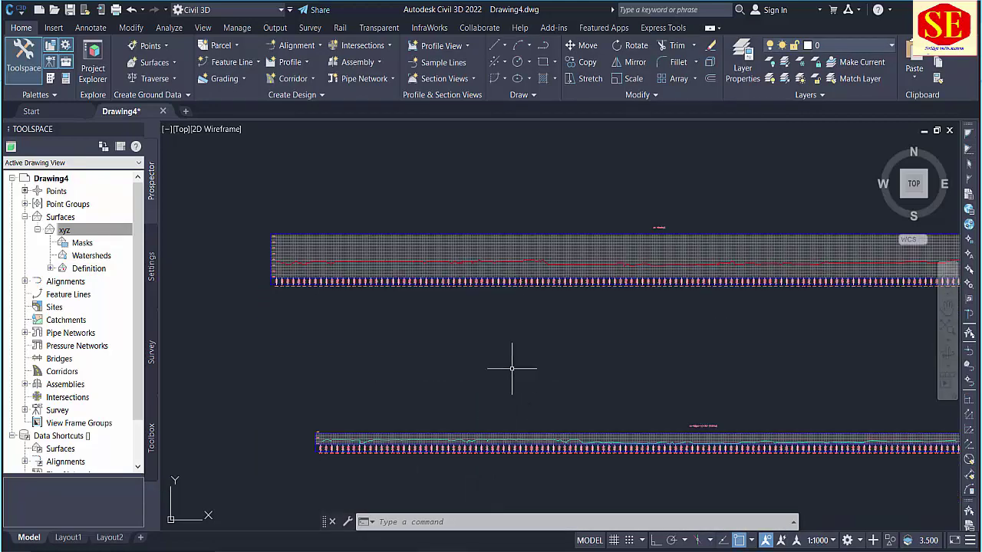
pyautogui.scroll(-3, 517, 219)
pyautogui.scroll(4, 525, 224)
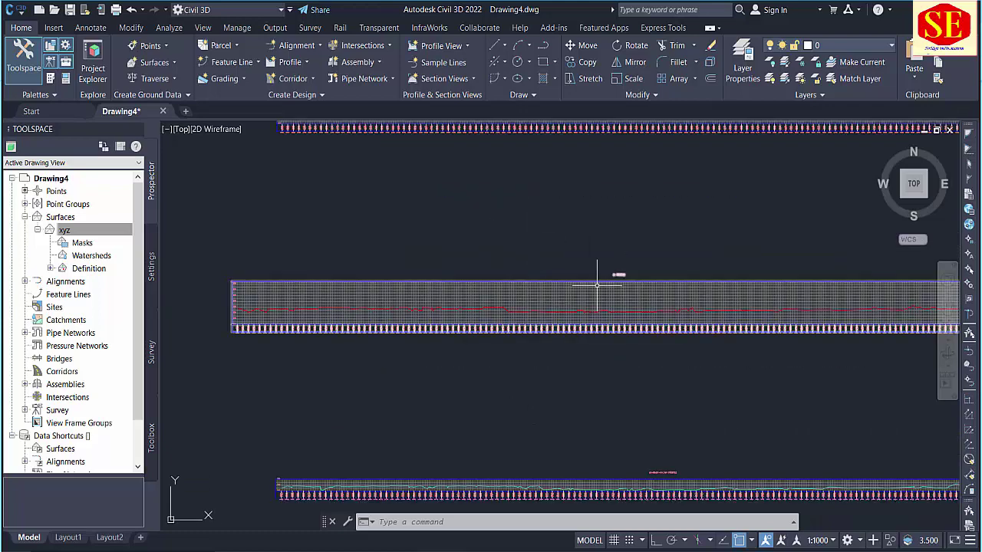
pyautogui.moveTo(596, 281); pyautogui.dragTo(566, 237, button='middle')
pyautogui.scroll(3, 548, 238)
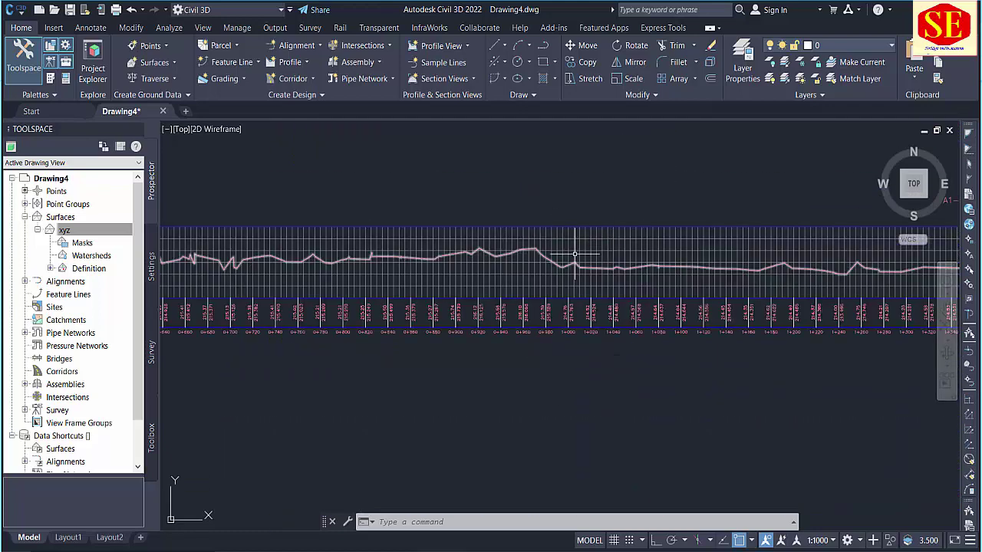
pyautogui.scroll(-2, 559, 263)
pyautogui.scroll(-2, 587, 373)
pyautogui.scroll(1, 658, 492)
pyautogui.scroll(3, 658, 492)
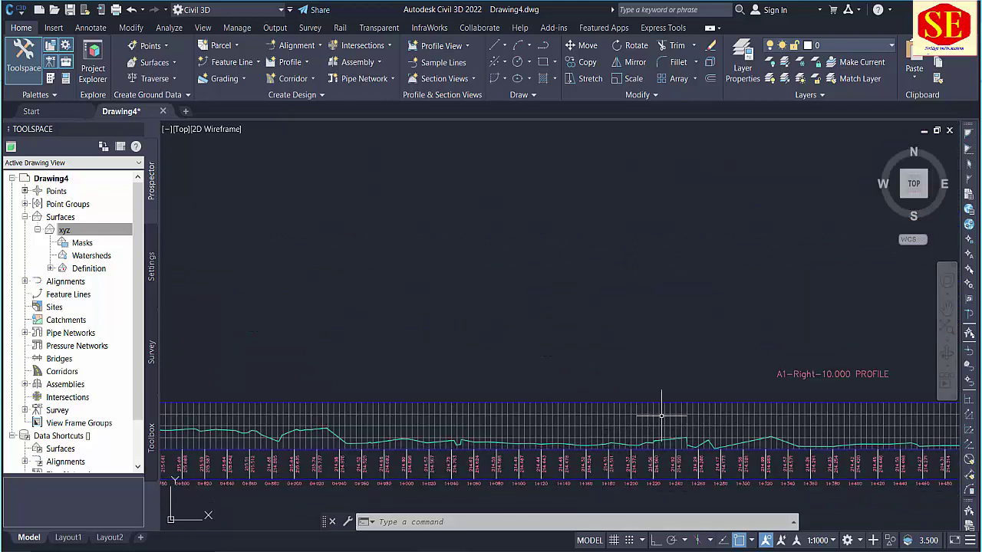
pyautogui.scroll(-3, 656, 424)
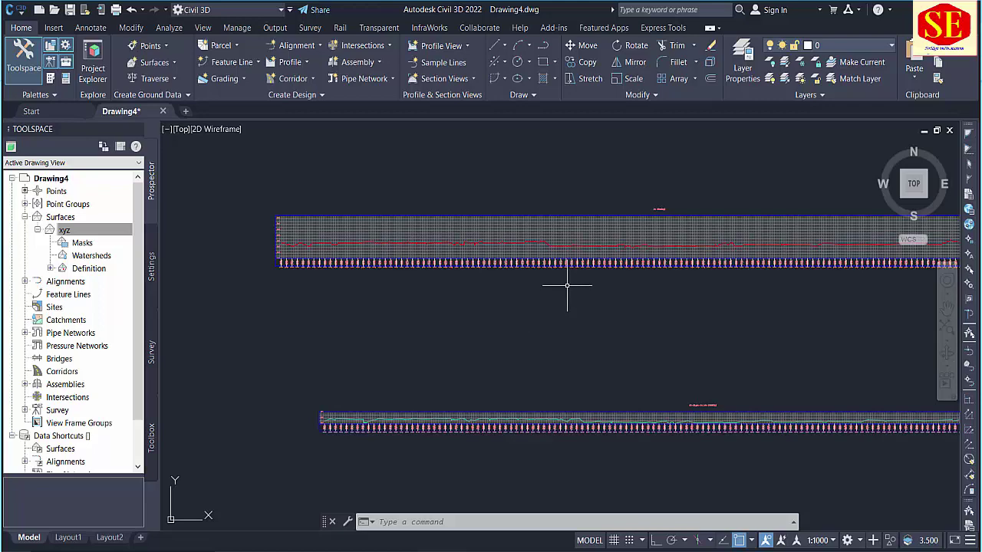
pyautogui.moveTo(583, 287); pyautogui.dragTo(546, 300, button='middle')
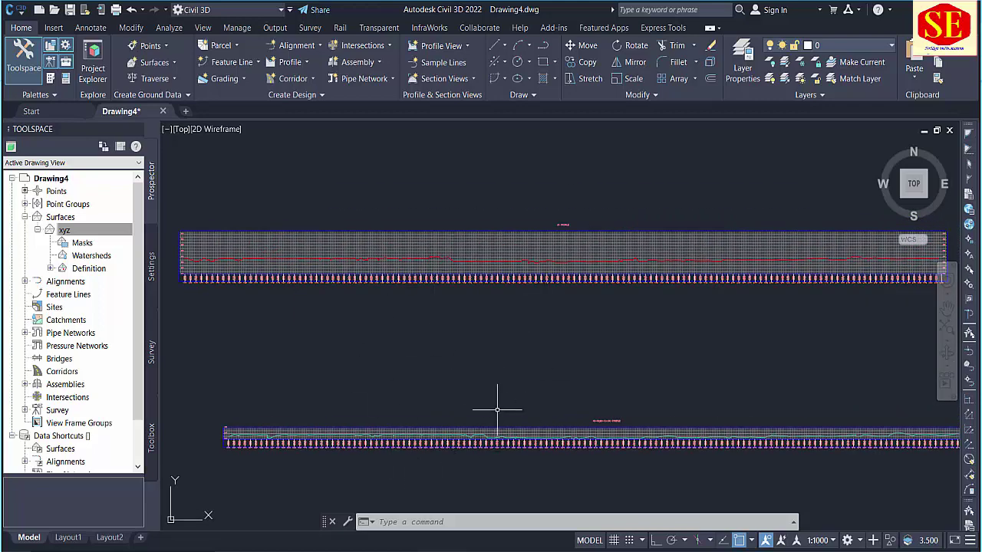
pyautogui.scroll(-2, 497, 406)
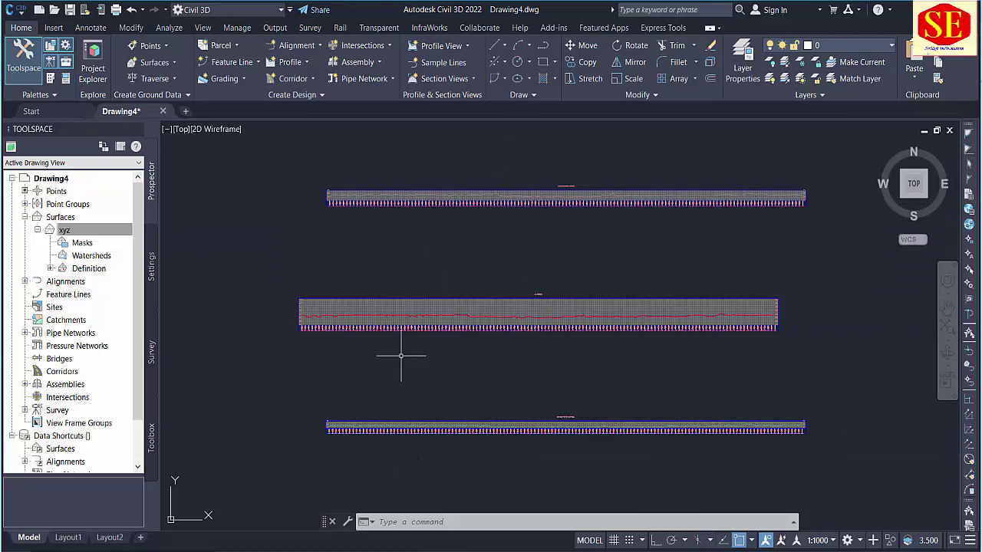
pyautogui.scroll(3, 402, 323)
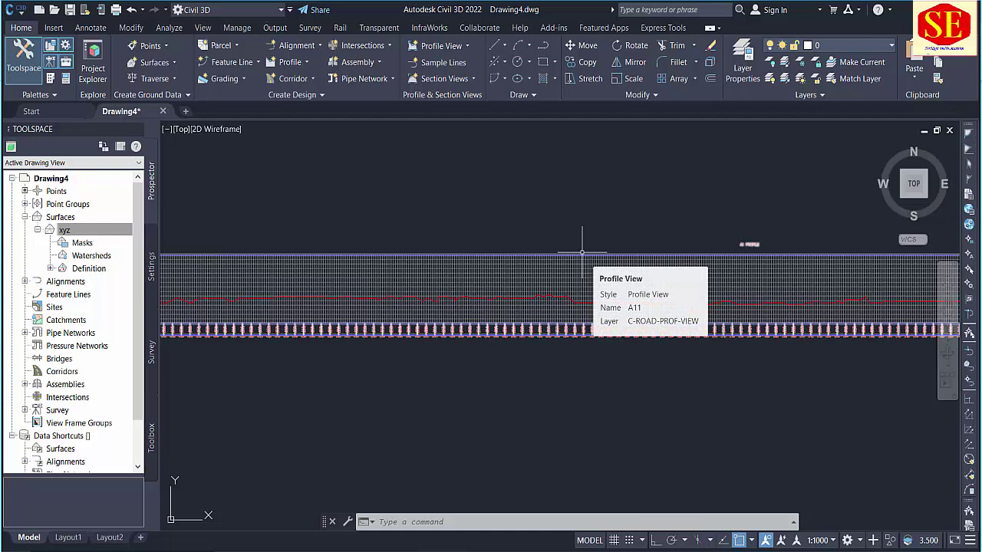
pyautogui.scroll(-2, 631, 161)
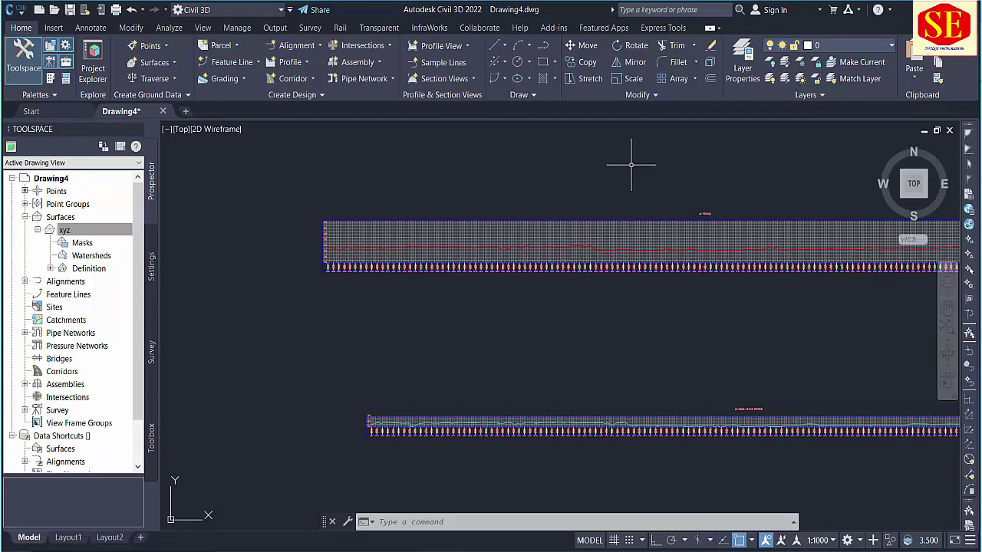
# Superimpose the cyan A1-Right-10.000 profile onto the upper A1 profile view
pyautogui.click(306, 65)
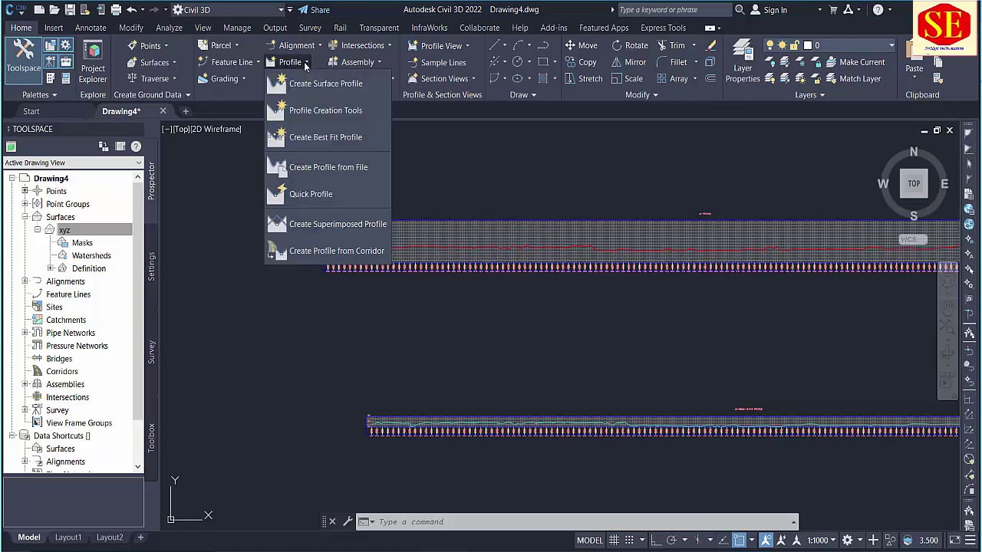
pyautogui.click(317, 224)
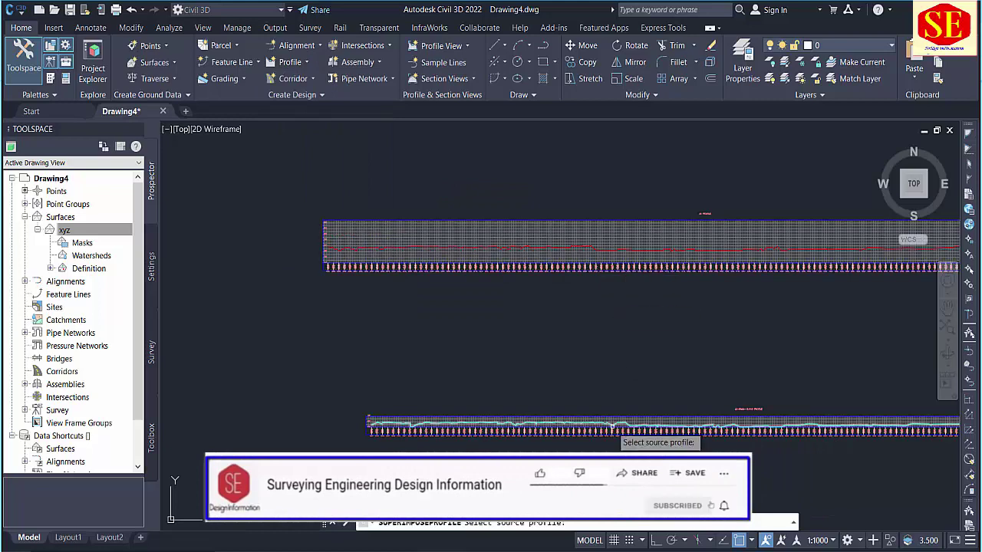
pyautogui.scroll(3, 614, 422)
pyautogui.scroll(2, 614, 418)
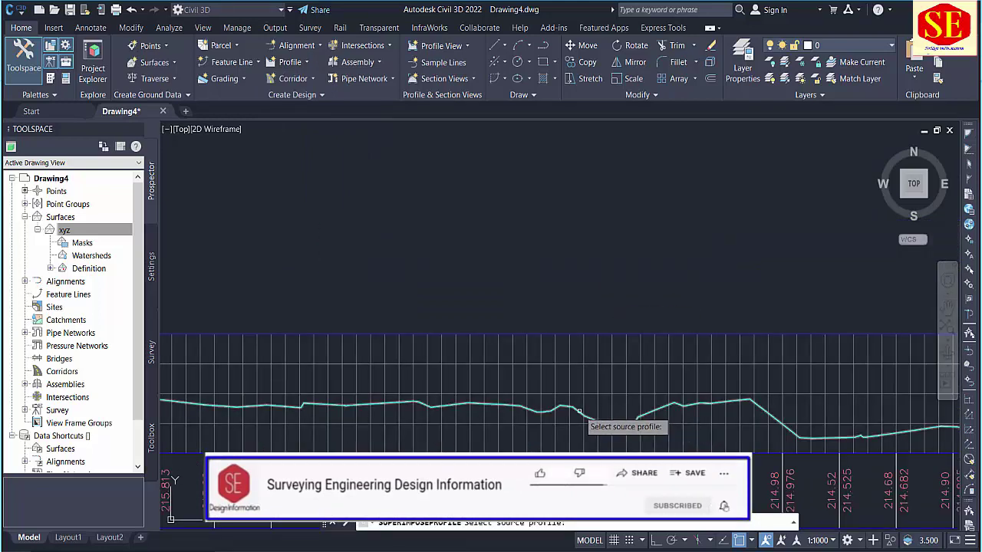
pyautogui.click(579, 412)
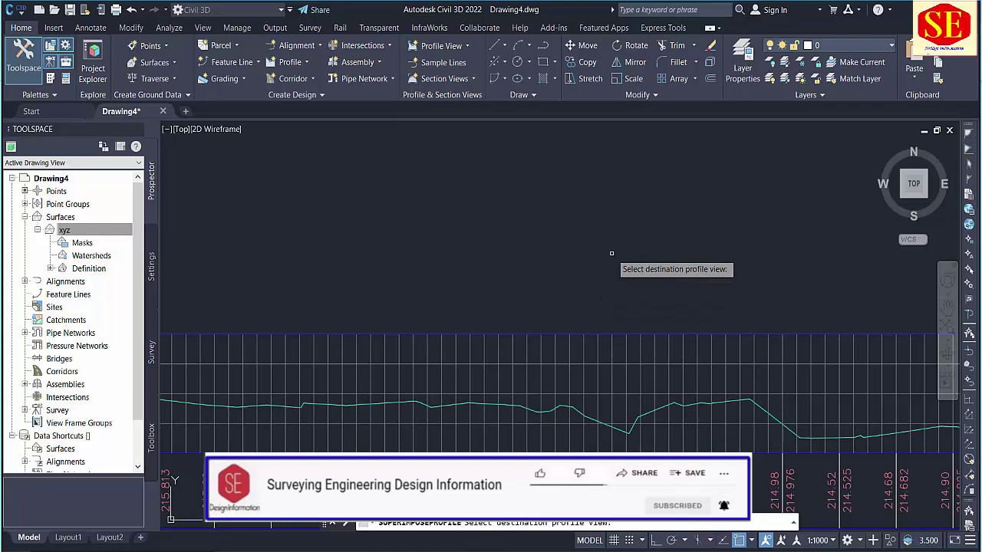
pyautogui.scroll(-3, 611, 253)
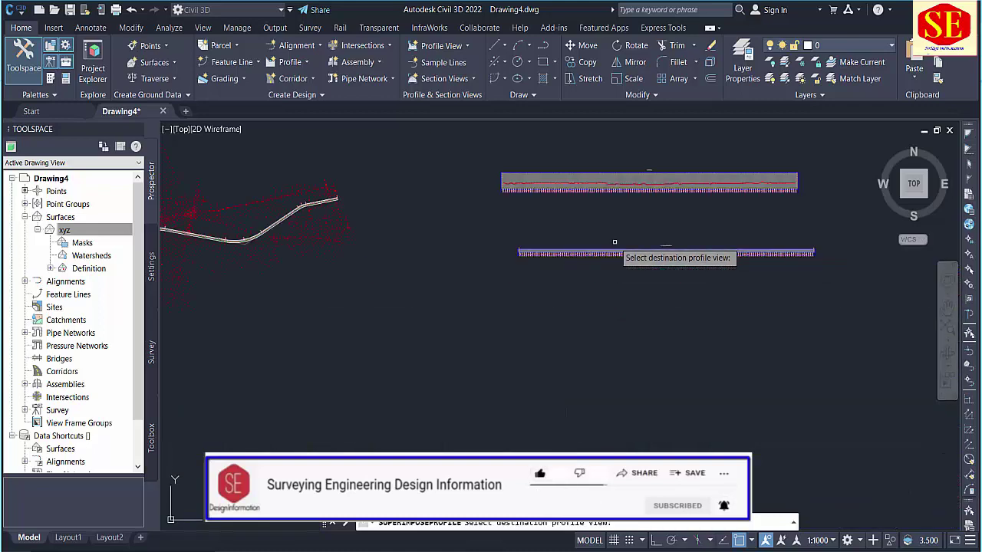
pyautogui.scroll(2, 617, 230)
pyautogui.scroll(3, 605, 196)
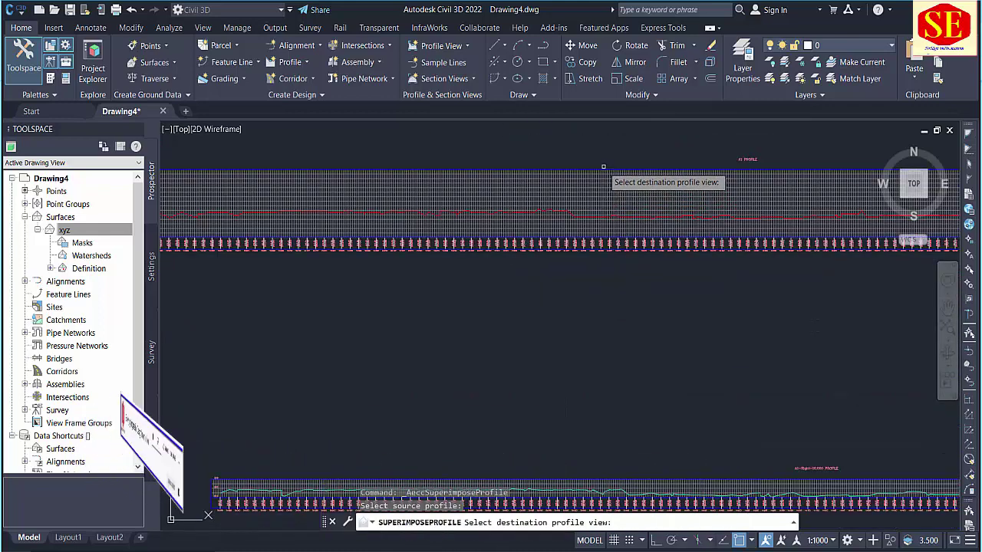
pyautogui.click(598, 169)
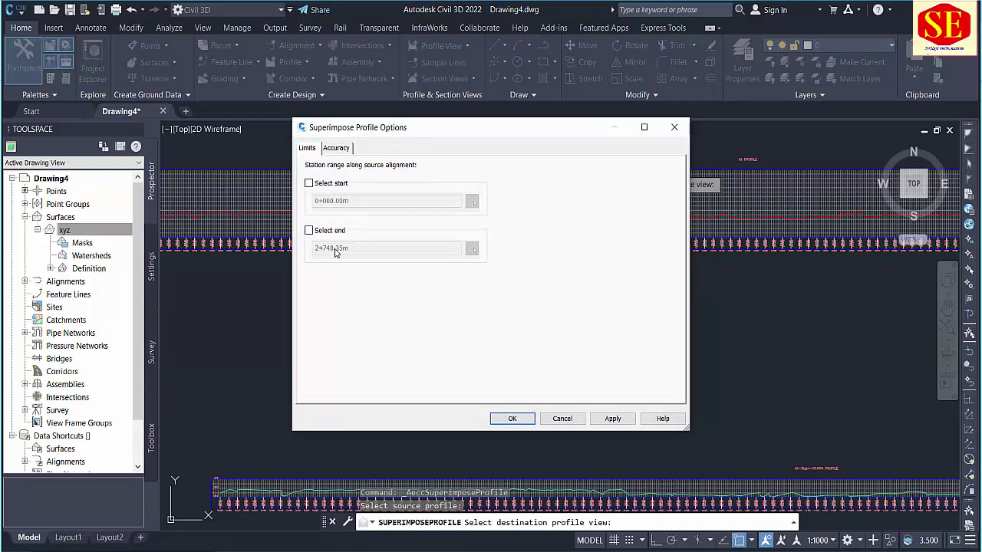
# Clear the start and end station limits and apply to draw it across the full range
pyautogui.click(322, 185)
pyautogui.click(326, 233)
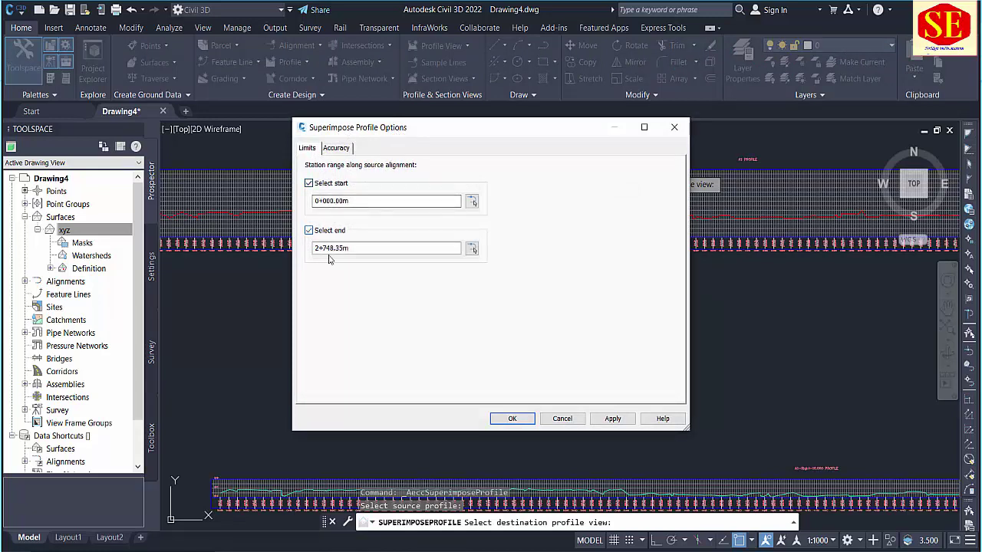
pyautogui.click(321, 234)
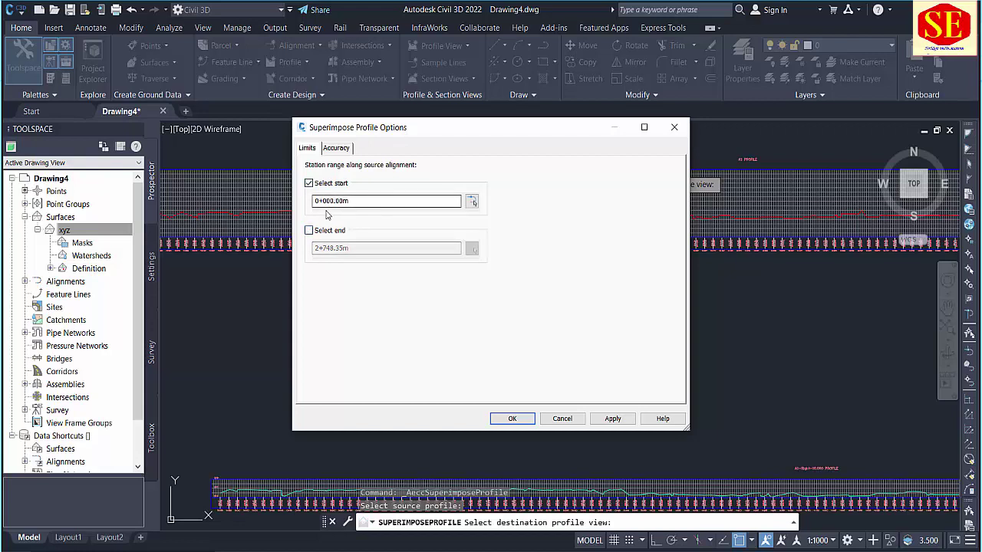
pyautogui.click(333, 185)
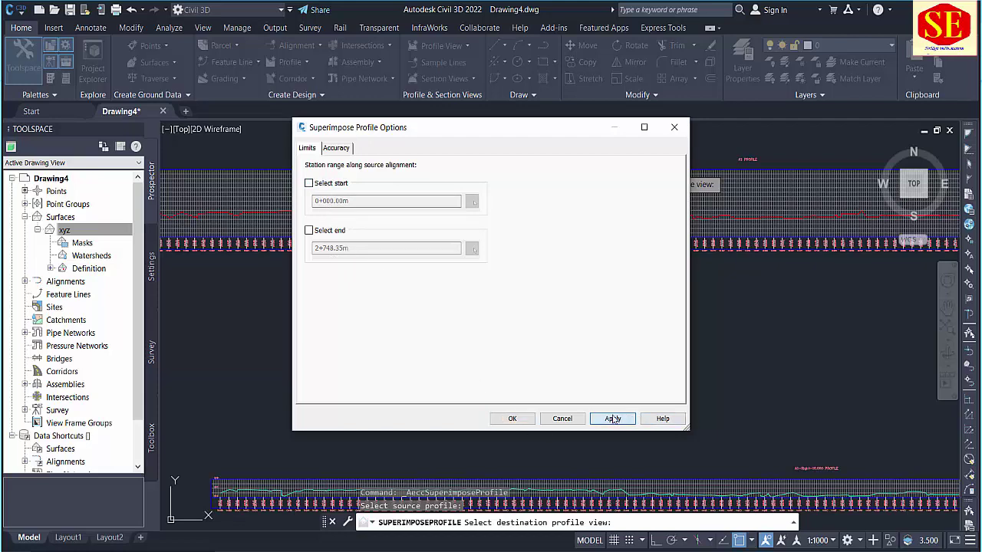
pyautogui.click(525, 419)
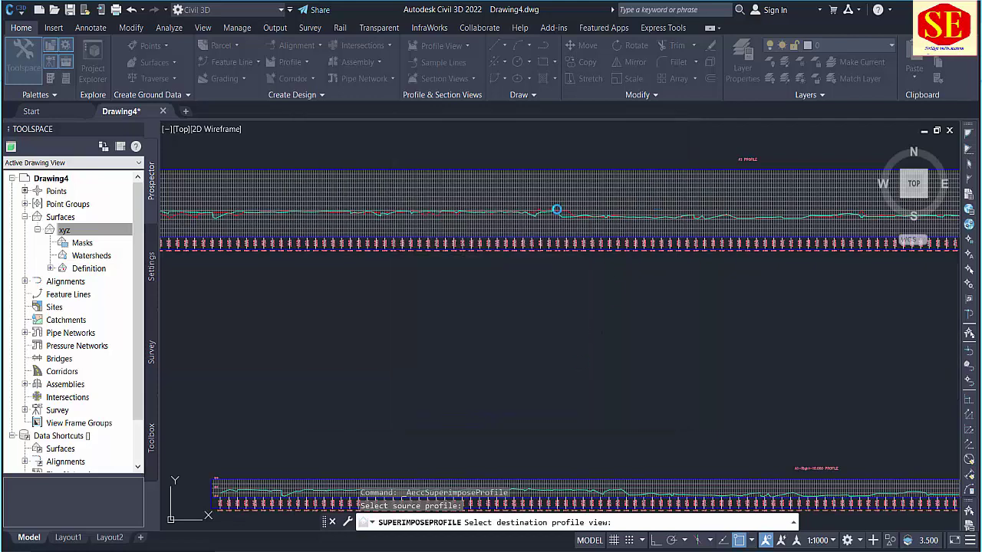
pyautogui.scroll(3, 557, 210)
pyautogui.scroll(4, 559, 216)
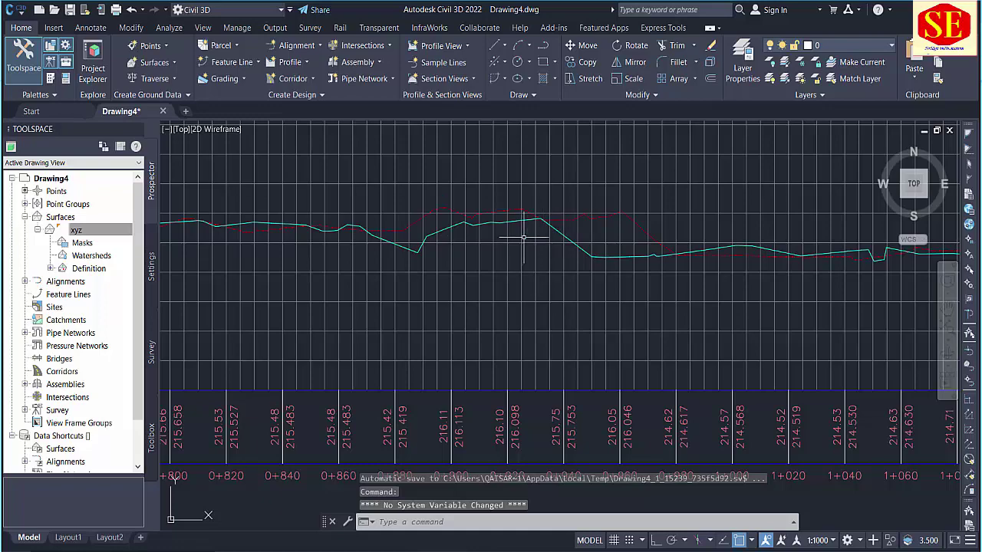
pyautogui.scroll(-5, 515, 245)
pyautogui.scroll(-3, 565, 397)
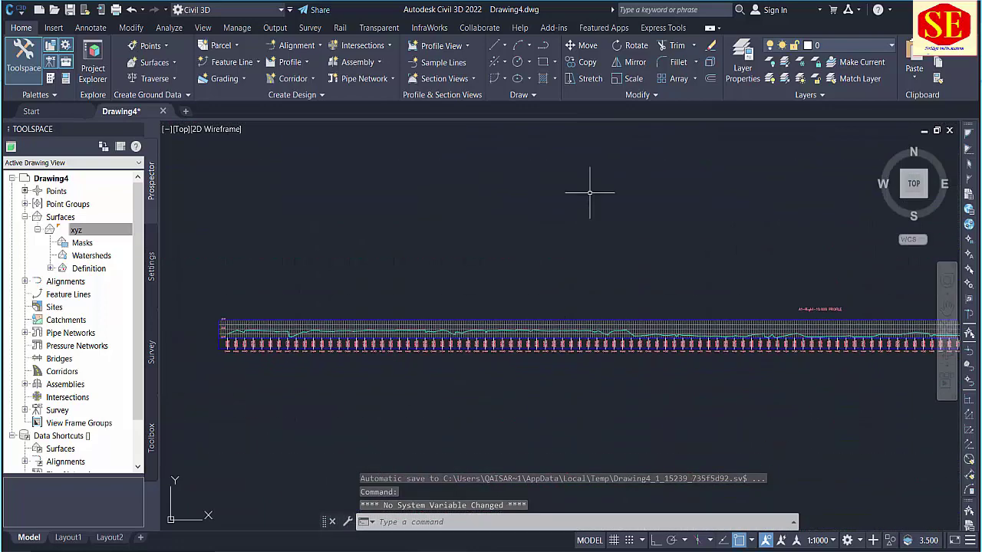
pyautogui.scroll(4, 546, 367)
pyautogui.scroll(2, 546, 367)
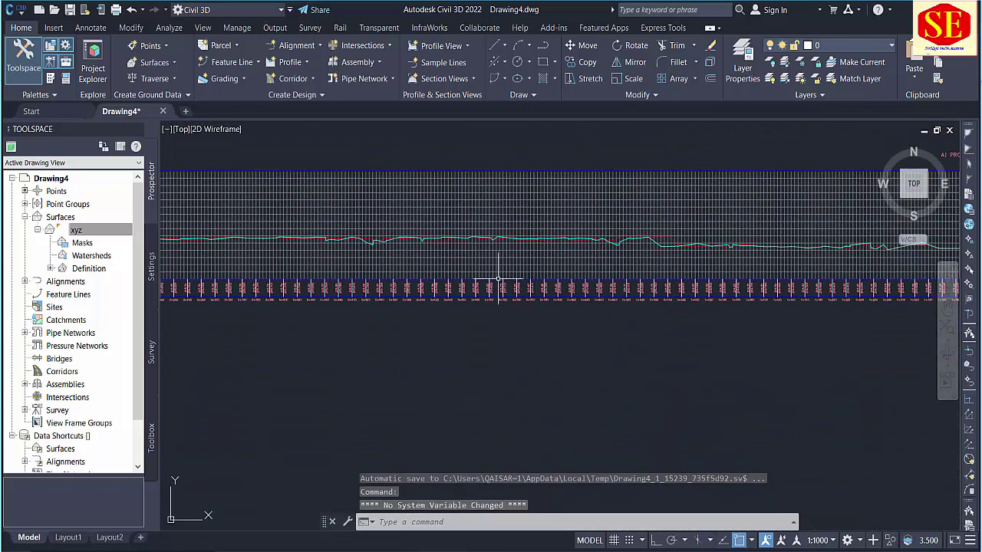
pyautogui.scroll(-3, 498, 280)
pyautogui.scroll(4, 573, 247)
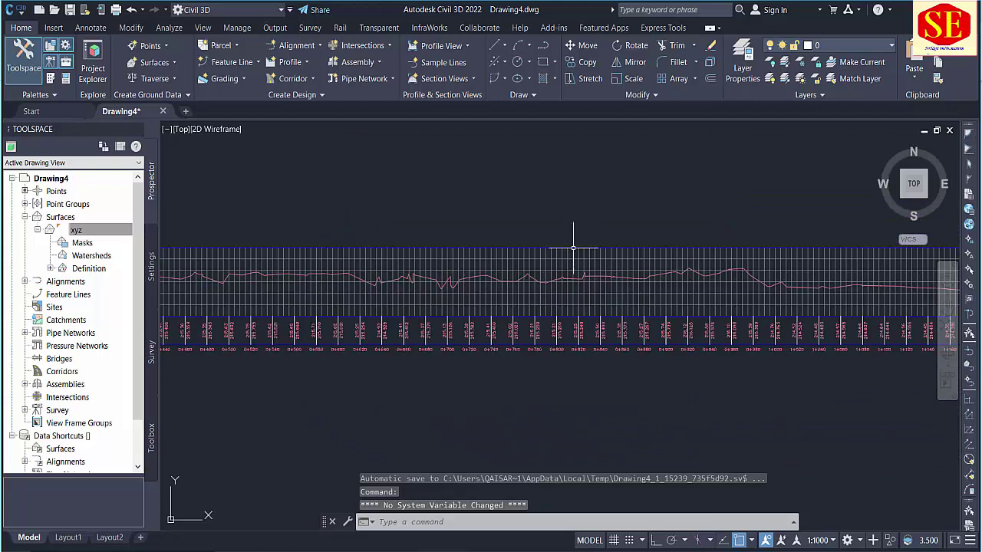
pyautogui.scroll(-1, 529, 283)
pyautogui.scroll(-2, 529, 284)
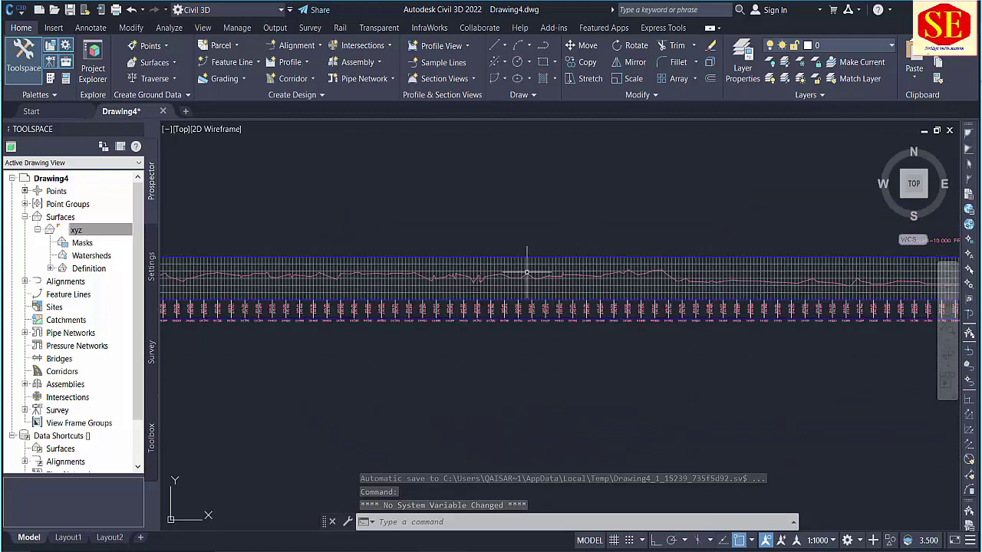
# Superimpose the pink profile onto the A1 profile view over the full station range
pyautogui.click(304, 64)
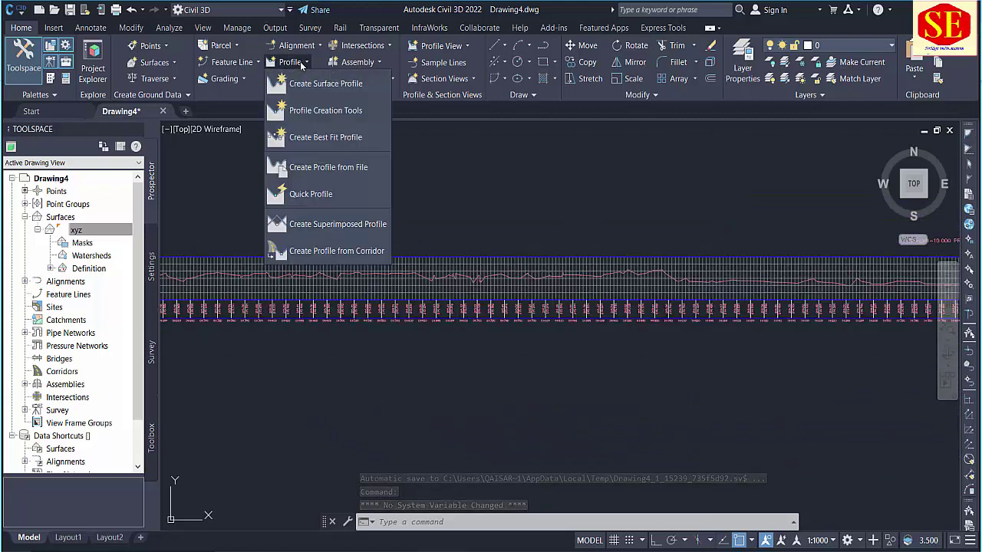
pyautogui.click(322, 228)
pyautogui.scroll(5, 437, 294)
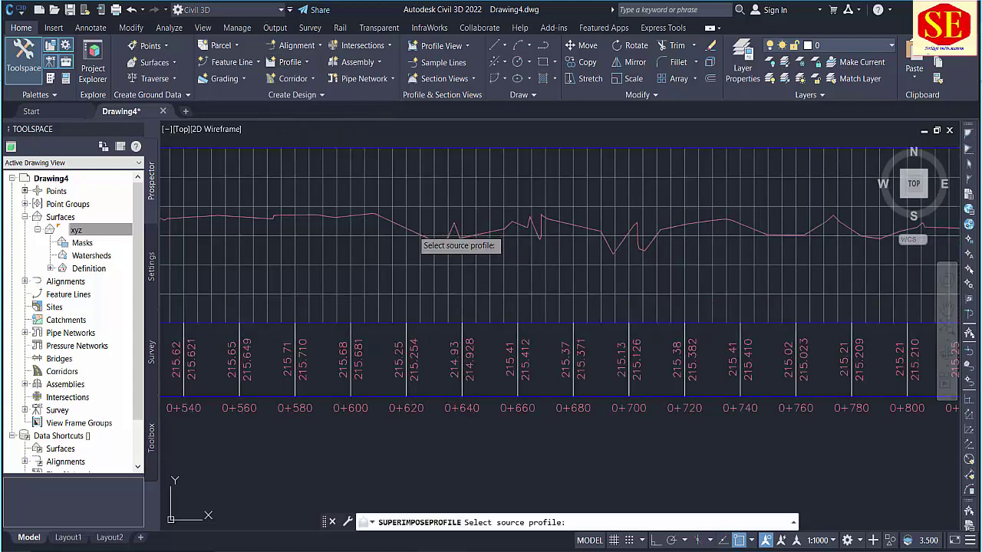
pyautogui.click(420, 235)
pyautogui.scroll(-1, 449, 218)
pyautogui.scroll(-2, 457, 221)
pyautogui.scroll(-2, 476, 269)
pyautogui.scroll(-1, 513, 383)
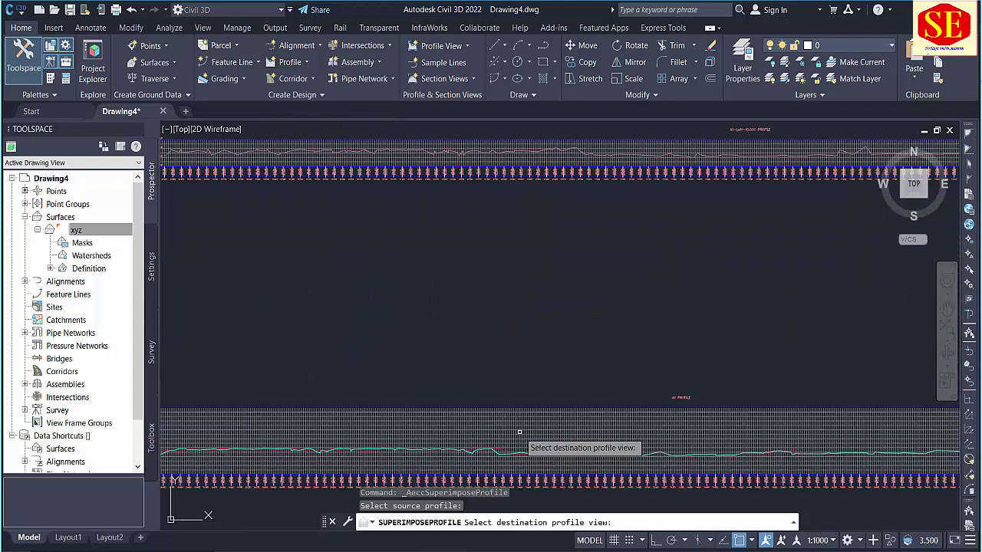
pyautogui.scroll(2, 519, 432)
pyautogui.click(512, 402)
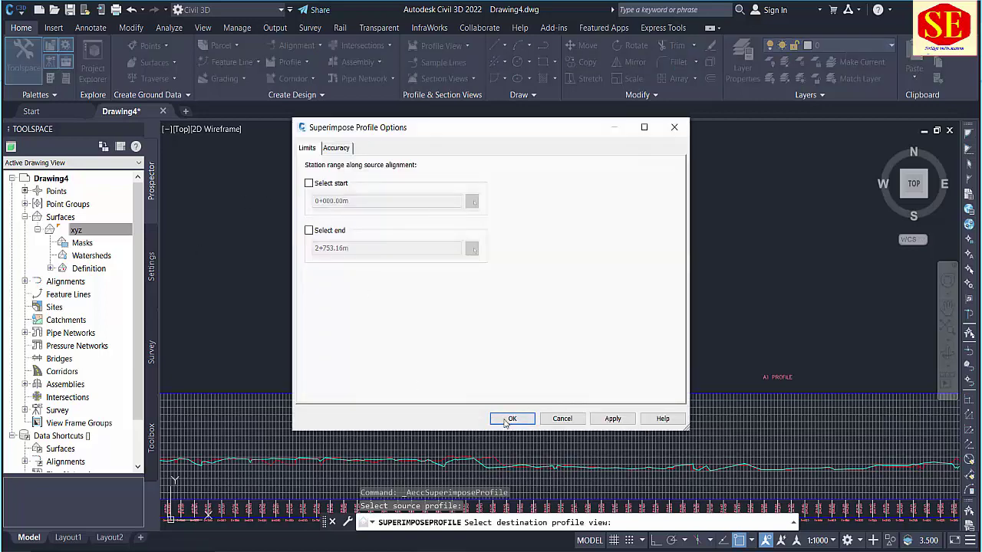
pyautogui.click(510, 418)
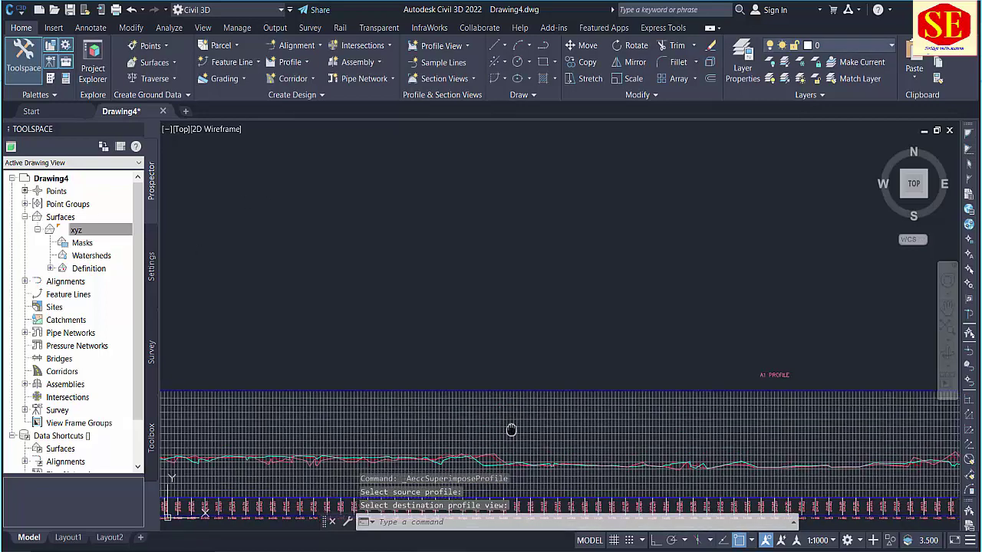
# Pan and zoom across the profile views to inspect the lines around station 0+480
pyautogui.moveTo(511, 428); pyautogui.dragTo(672, 261, button='middle')
pyautogui.scroll(4, 672, 261)
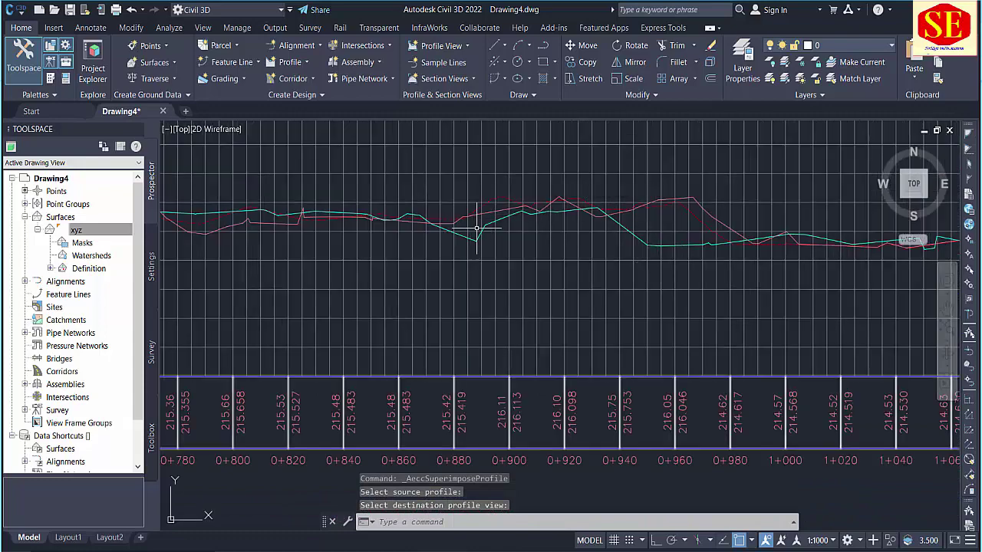
pyautogui.scroll(-3, 476, 217)
pyautogui.scroll(-4, 587, 305)
pyautogui.moveTo(264, 284); pyautogui.dragTo(470, 292, button='middle')
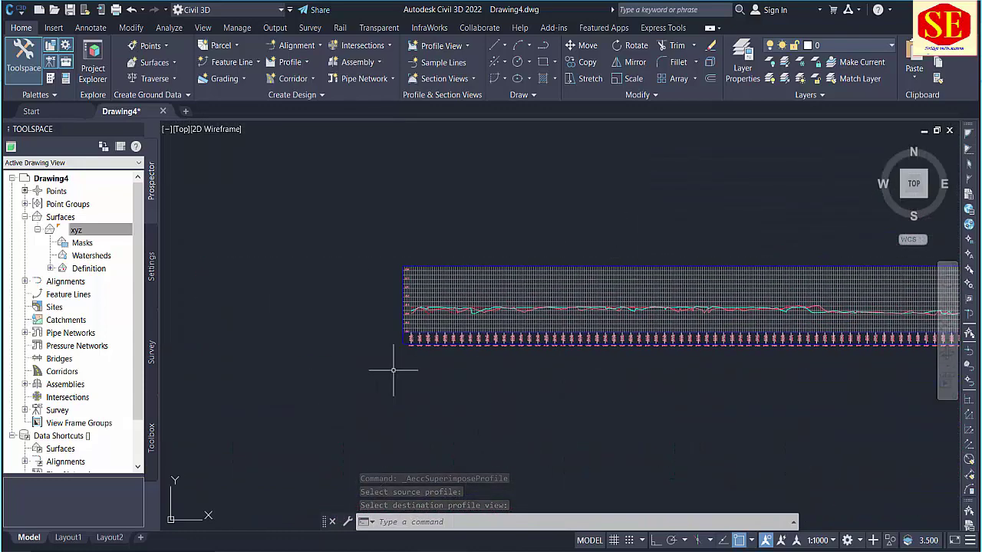
pyautogui.scroll(-4, 399, 357)
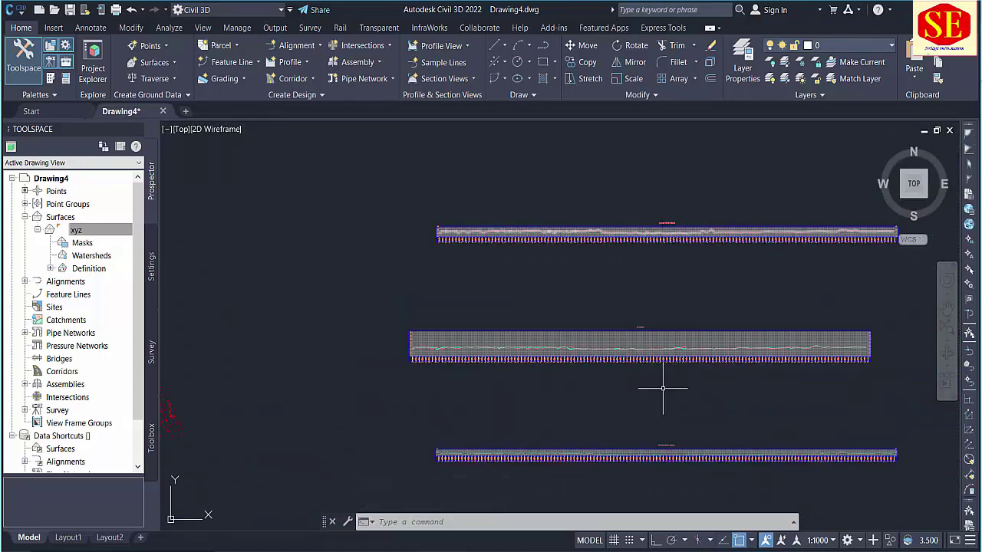
pyautogui.scroll(5, 662, 459)
pyautogui.scroll(-3, 641, 375)
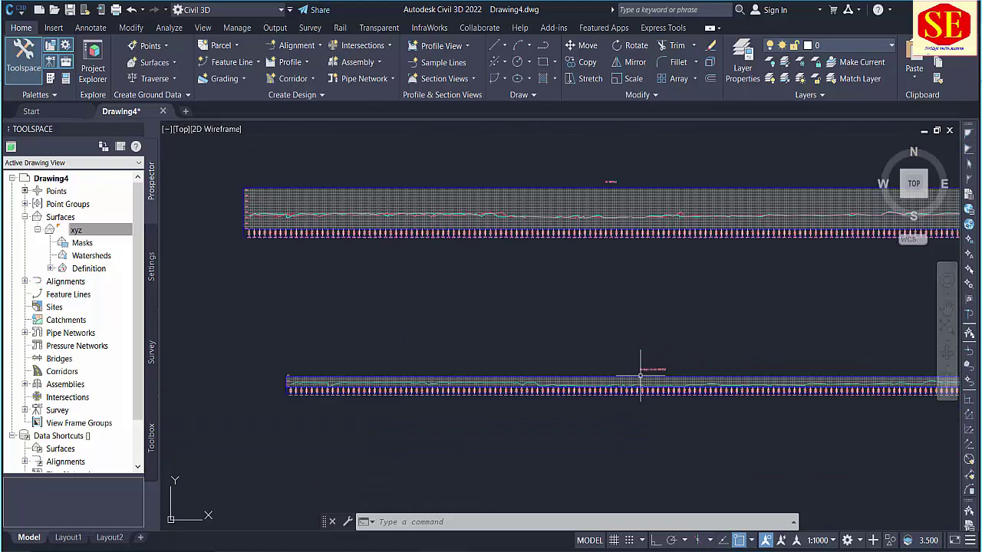
pyautogui.scroll(-2, 636, 357)
pyautogui.scroll(-3, 373, 351)
pyautogui.scroll(4, 447, 380)
pyautogui.scroll(5, 447, 379)
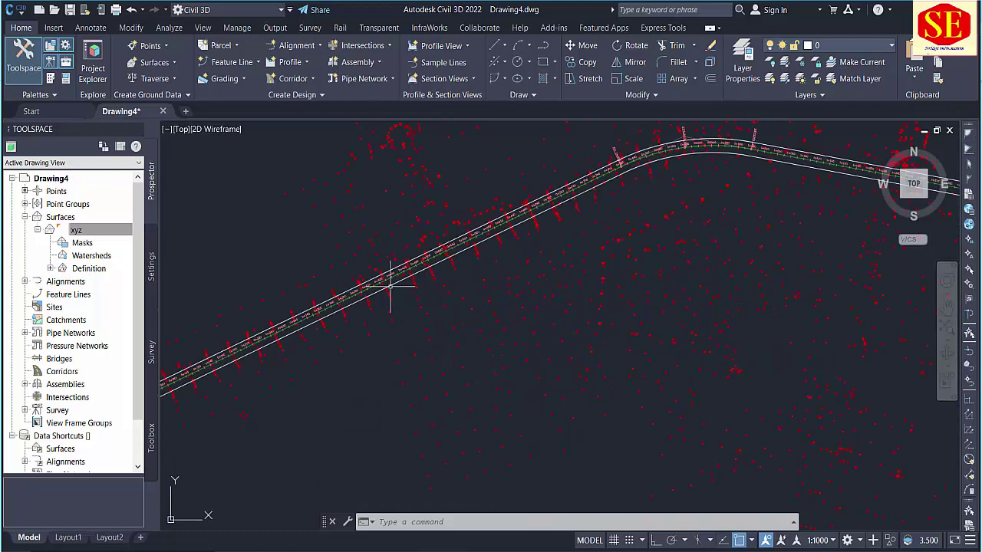
pyautogui.scroll(-3, 371, 253)
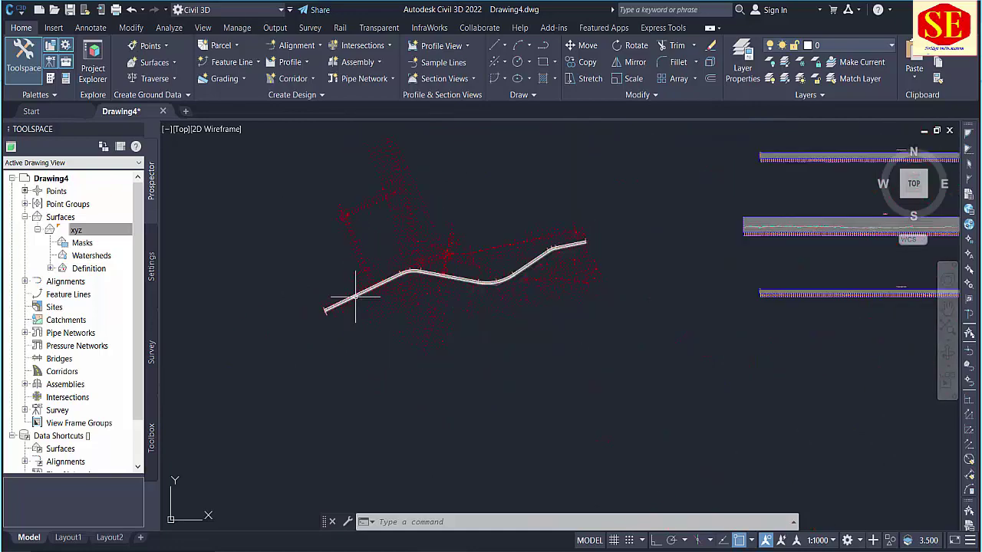
pyautogui.scroll(3, 268, 394)
pyautogui.scroll(4, 419, 308)
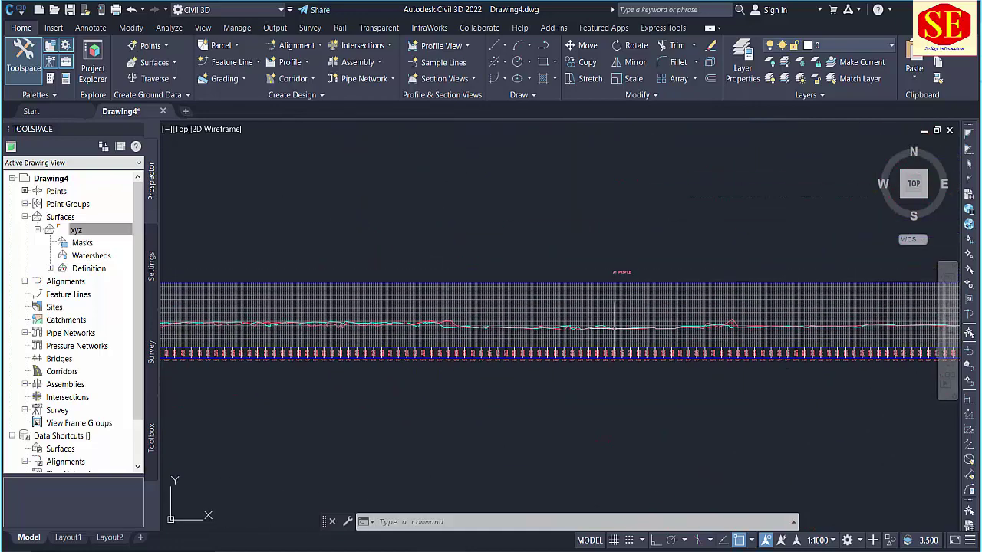
pyautogui.scroll(4, 460, 326)
pyautogui.moveTo(303, 328); pyautogui.dragTo(567, 324, button='middle')
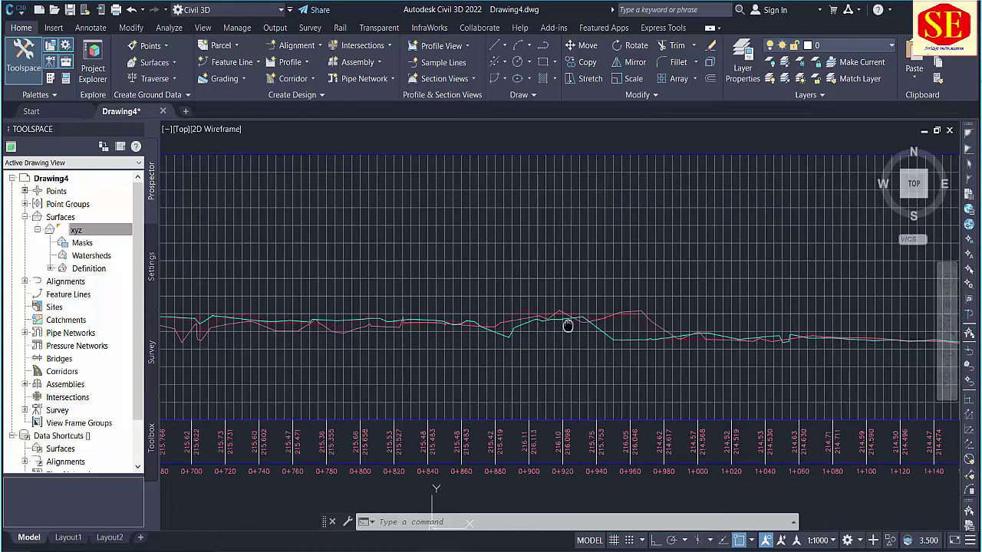
pyautogui.moveTo(391, 344); pyautogui.dragTo(614, 358, button='middle')
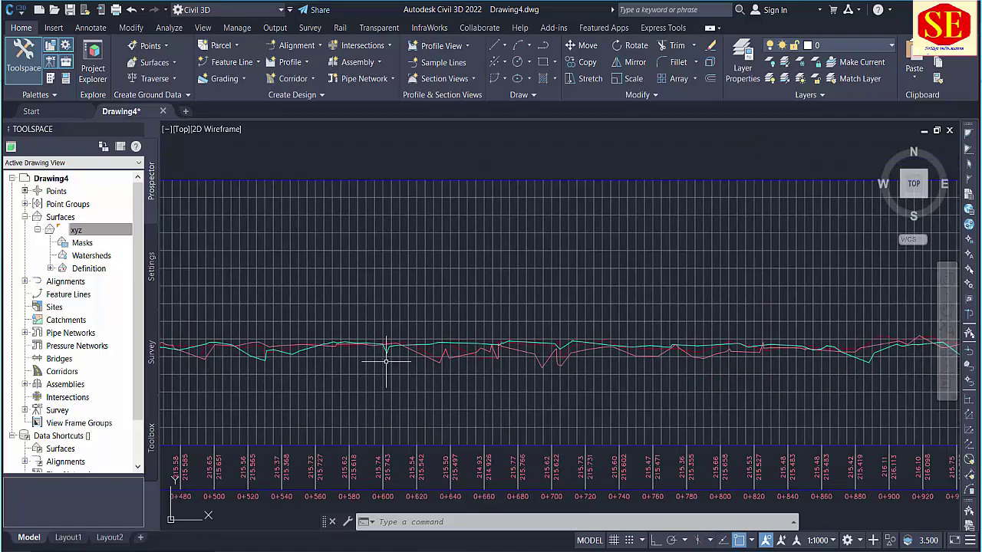
pyautogui.scroll(-2, 587, 267)
pyautogui.scroll(-1, 375, 338)
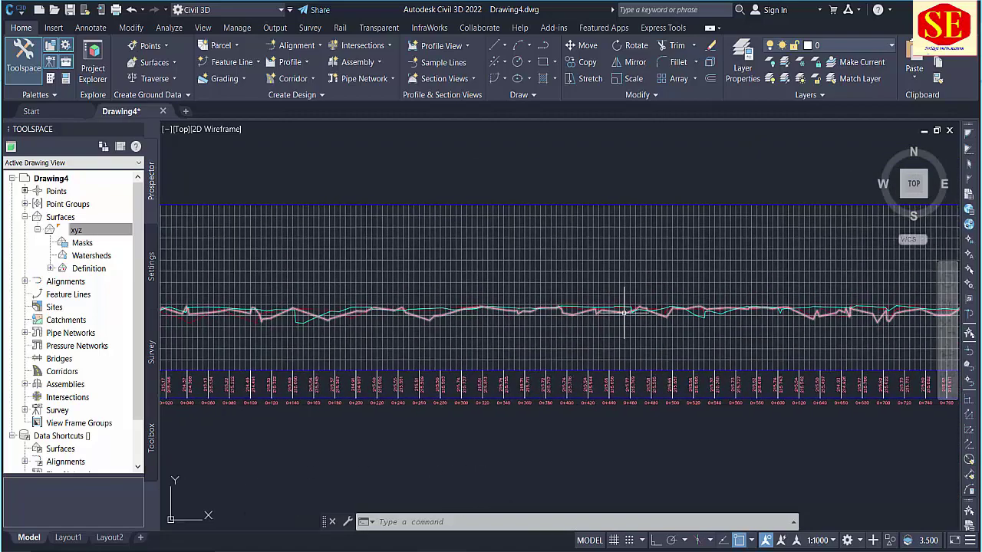
pyautogui.scroll(-1, 374, 338)
pyautogui.scroll(-1, 374, 339)
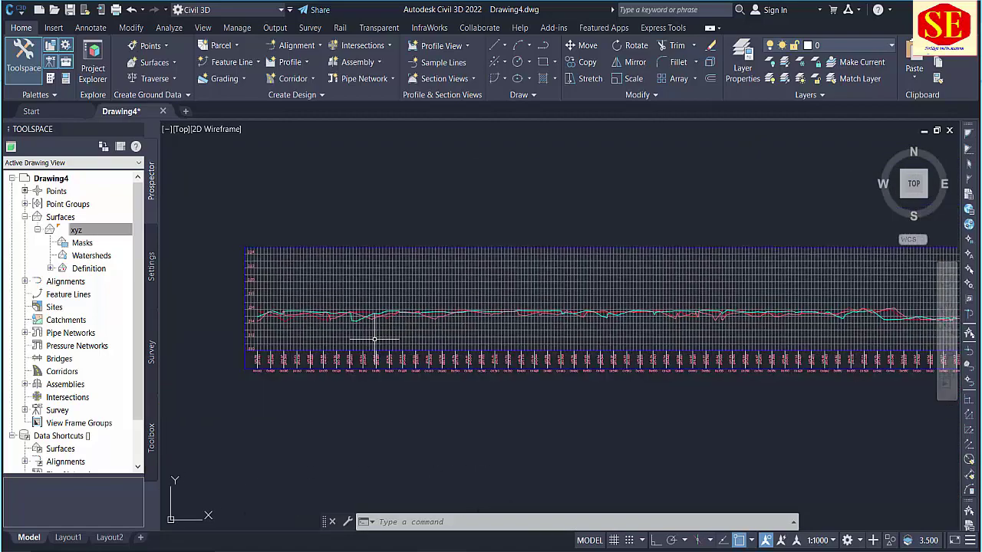
# Create an empty design profile 'des' in the A1 profile view and show its tangent-drawing options
pyautogui.click(295, 66)
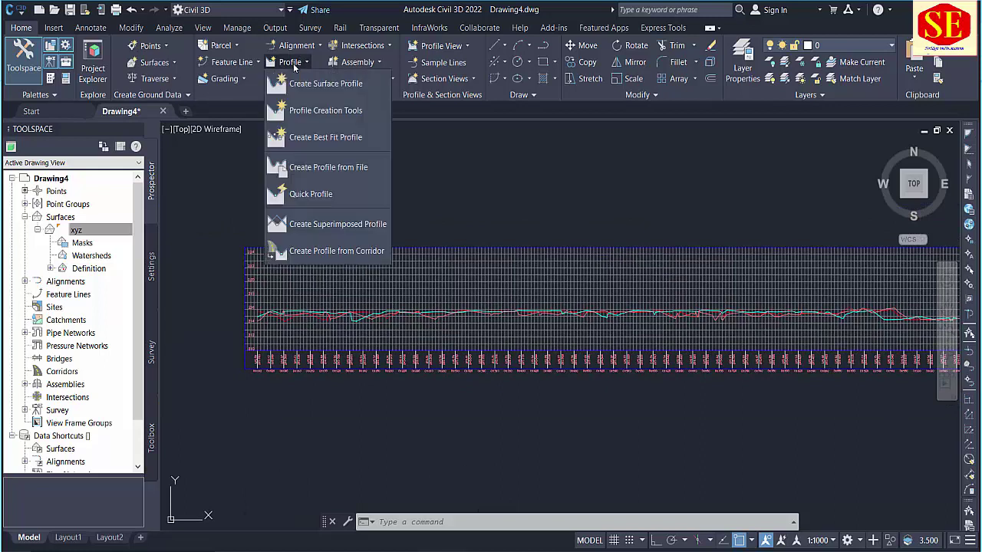
pyautogui.click(312, 113)
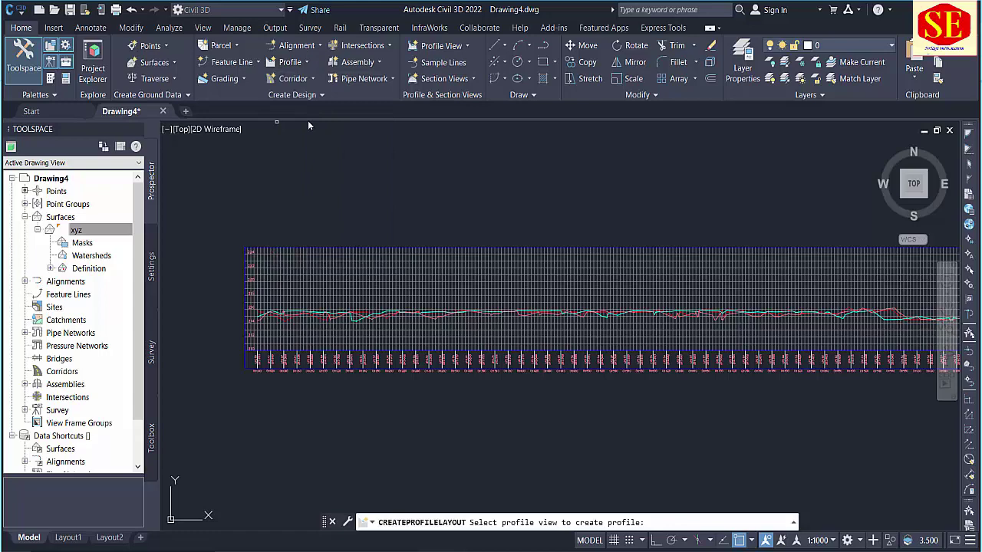
pyautogui.click(293, 247)
pyautogui.write('des')
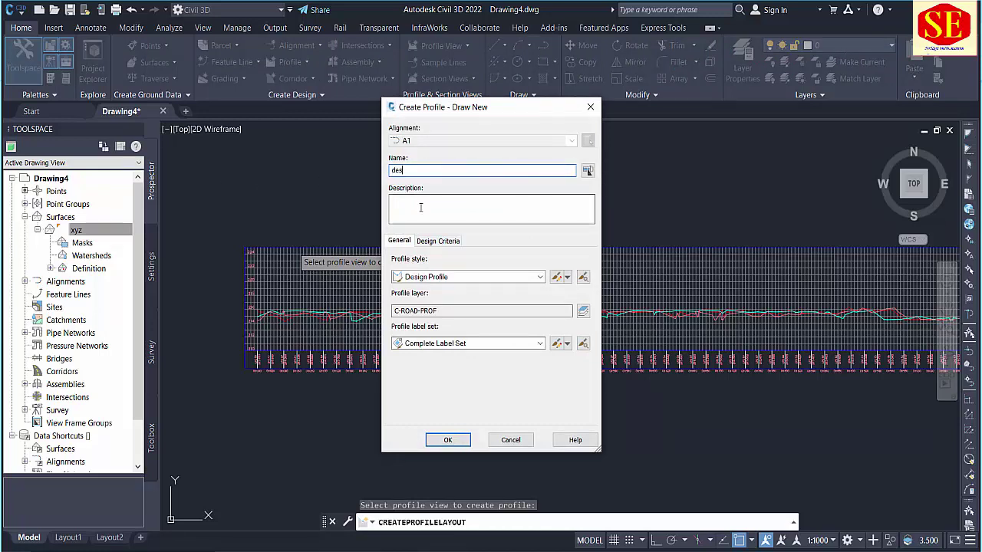
pyautogui.click(437, 444)
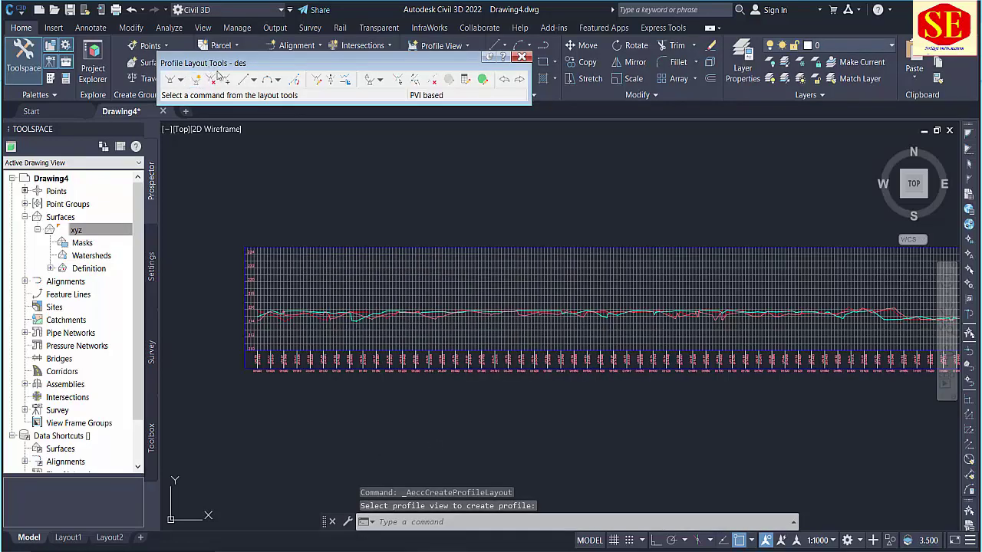
pyautogui.moveTo(217, 71); pyautogui.dragTo(328, 123)
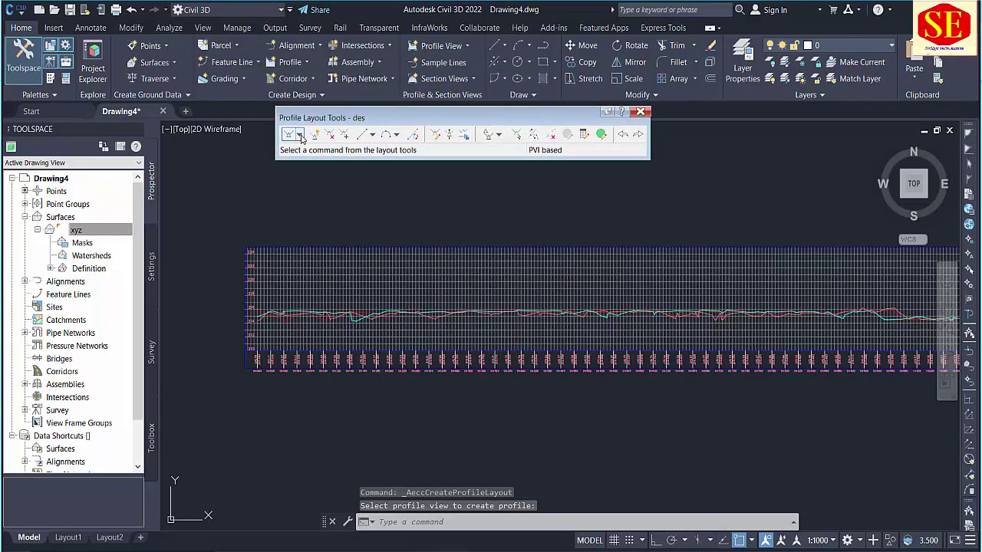
pyautogui.click(300, 135)
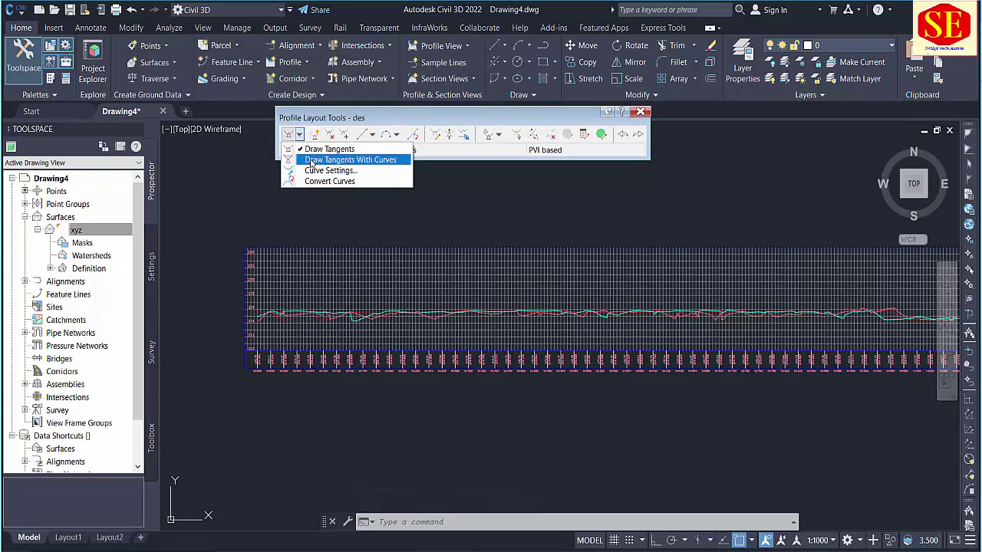
# Choose Draw Tangents with Curves and place the design profile's start point
pyautogui.click(329, 160)
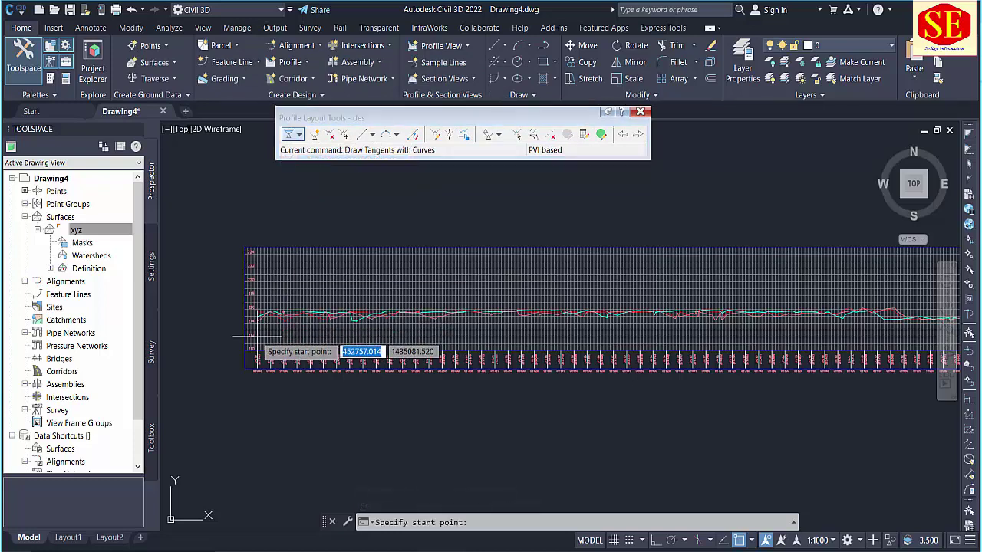
pyautogui.scroll(3, 264, 272)
pyautogui.scroll(3, 272, 234)
pyautogui.scroll(2, 270, 225)
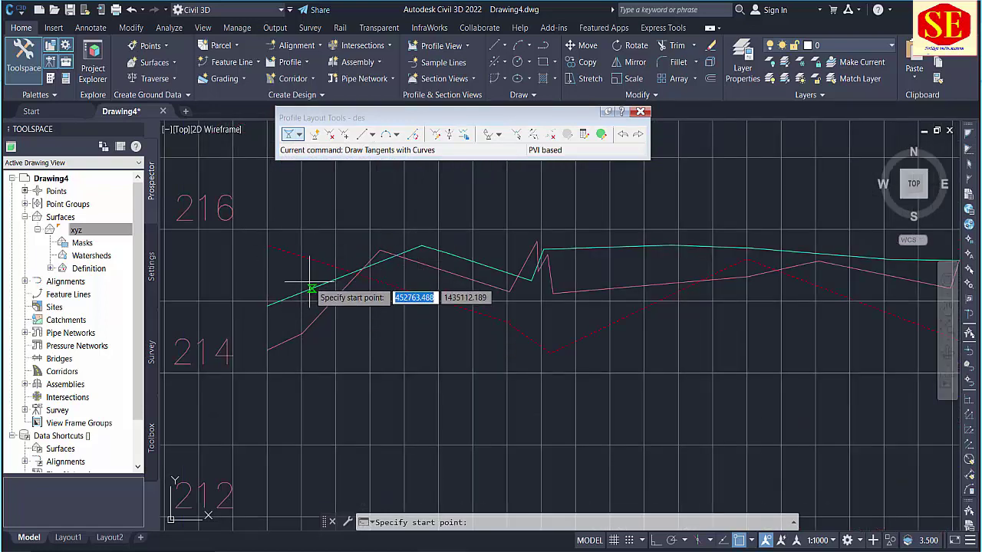
pyautogui.scroll(-2, 311, 269)
pyautogui.scroll(-4, 230, 307)
pyautogui.scroll(2, 223, 315)
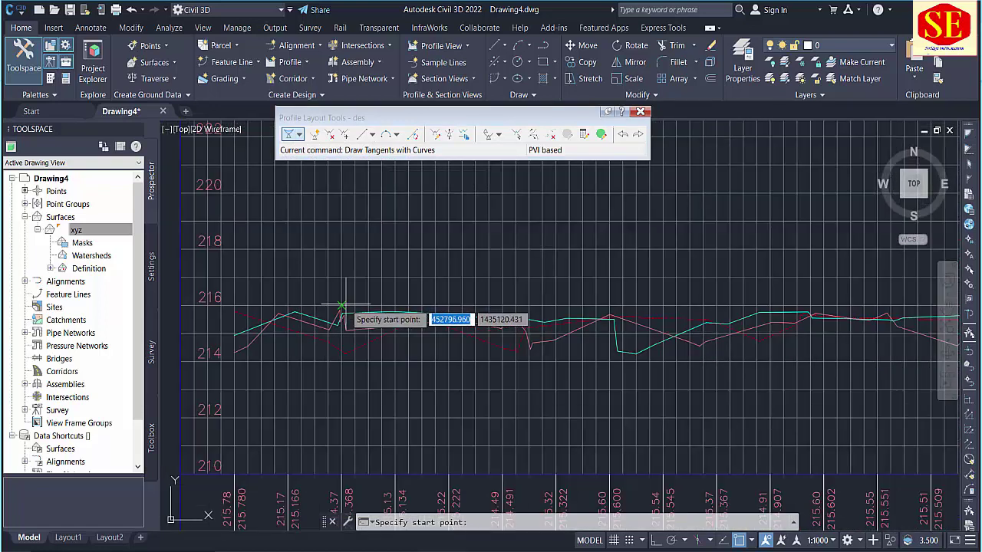
pyautogui.scroll(2, 233, 331)
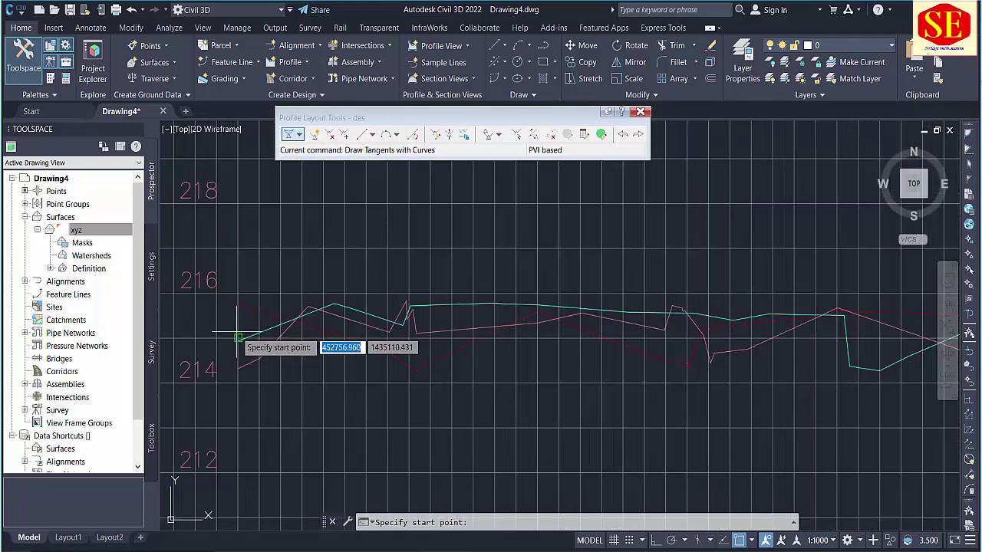
pyautogui.click(239, 327)
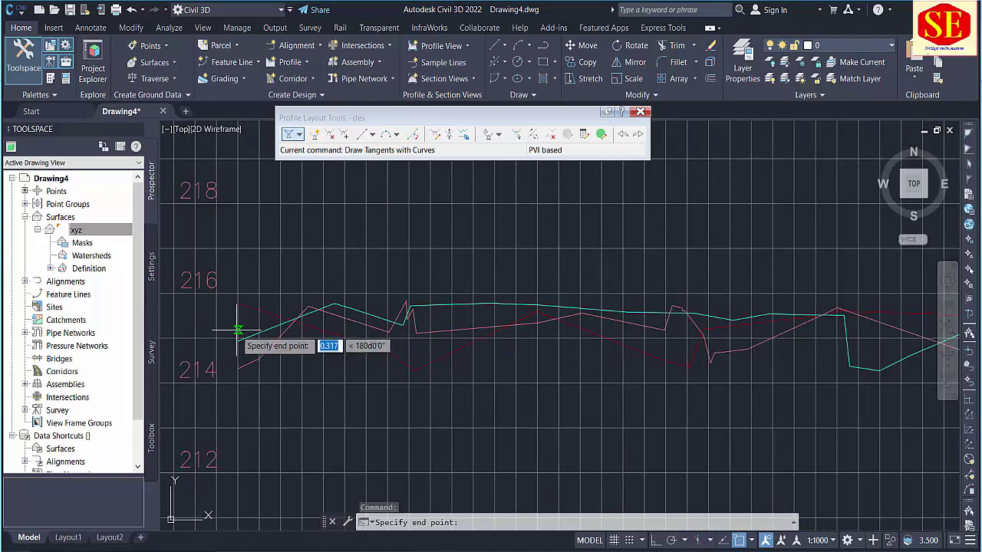
# Pan along the profile view and place the last tangent end point near elevation 216
pyautogui.moveTo(578, 316); pyautogui.dragTo(569, 316, button='middle')
pyautogui.scroll(-2, 570, 316)
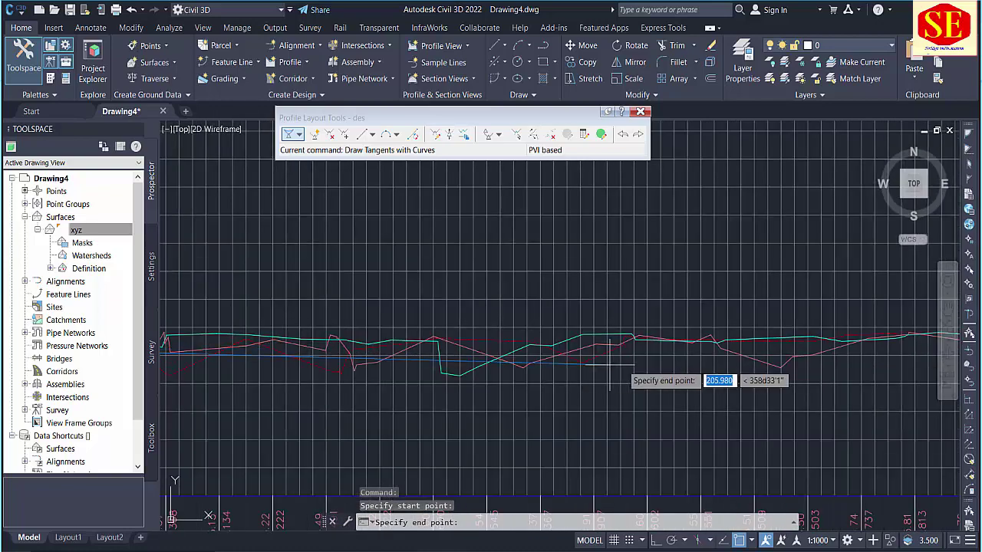
pyautogui.moveTo(760, 349); pyautogui.dragTo(355, 343, button='middle')
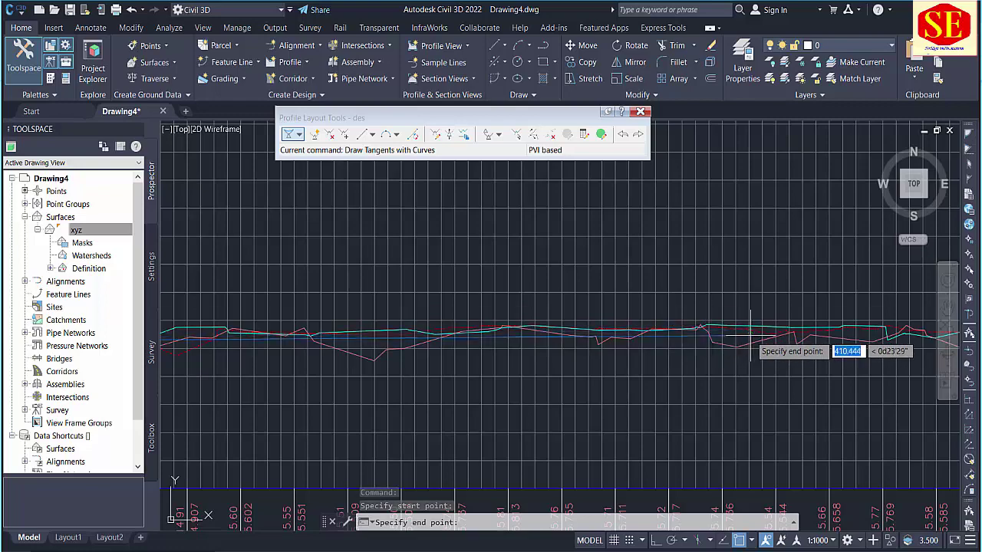
pyautogui.scroll(2, 749, 337)
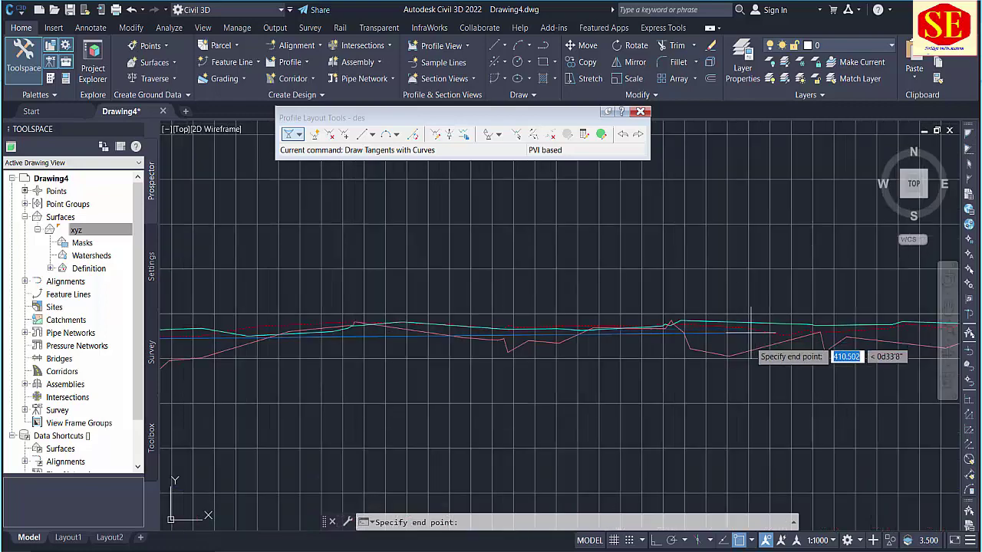
pyautogui.scroll(-2, 552, 383)
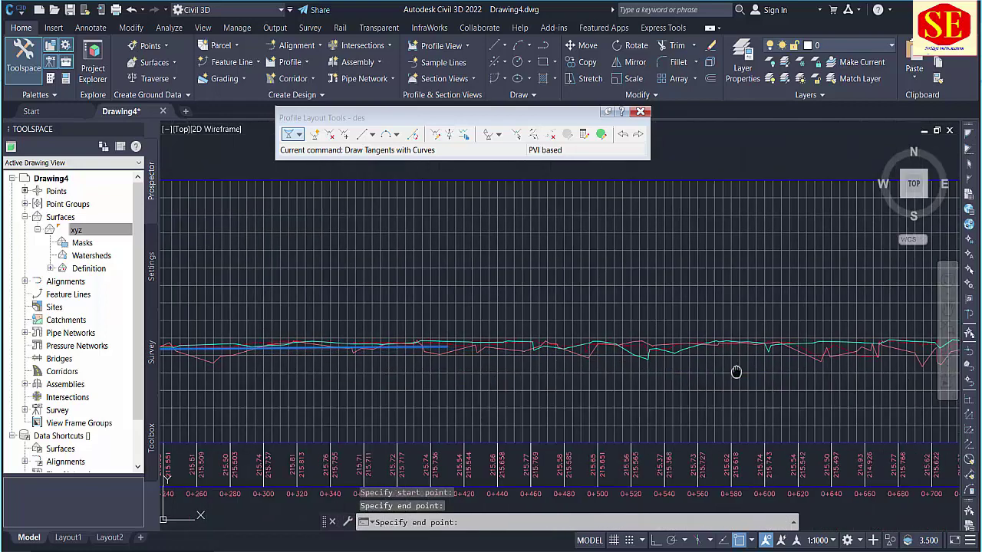
pyautogui.scroll(1, 767, 361)
pyautogui.scroll(1, 723, 357)
pyautogui.scroll(1, 668, 312)
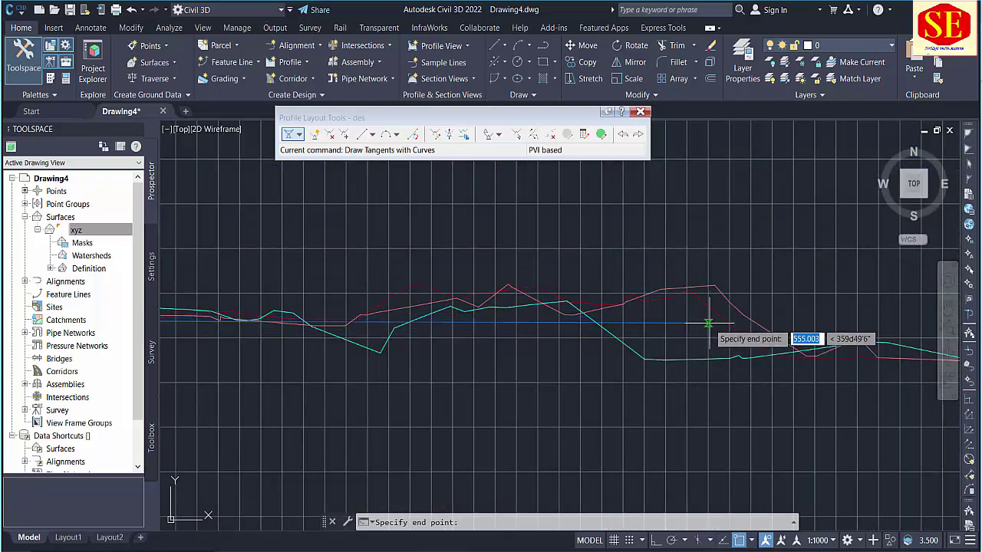
pyautogui.scroll(-3, 709, 324)
pyautogui.scroll(1, 636, 370)
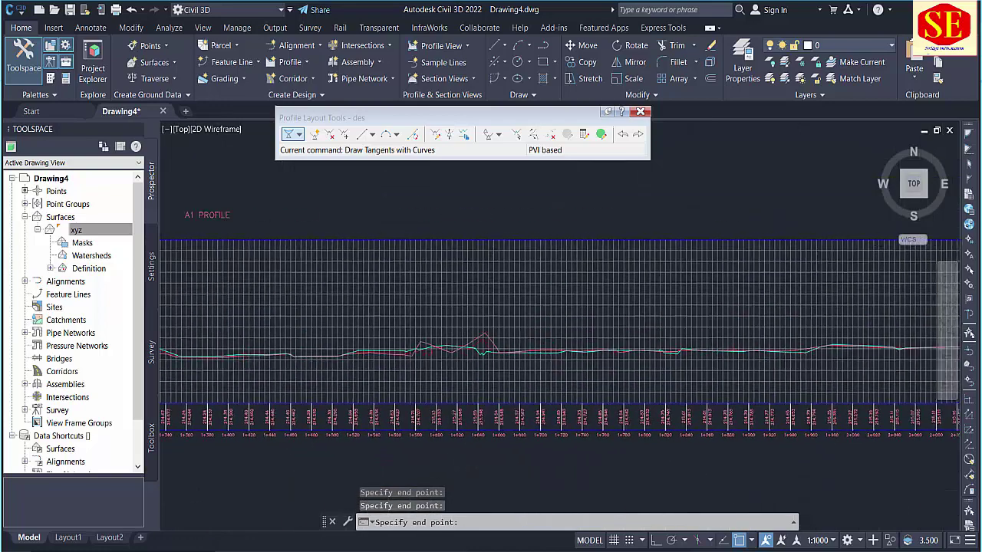
pyautogui.scroll(5, 636, 371)
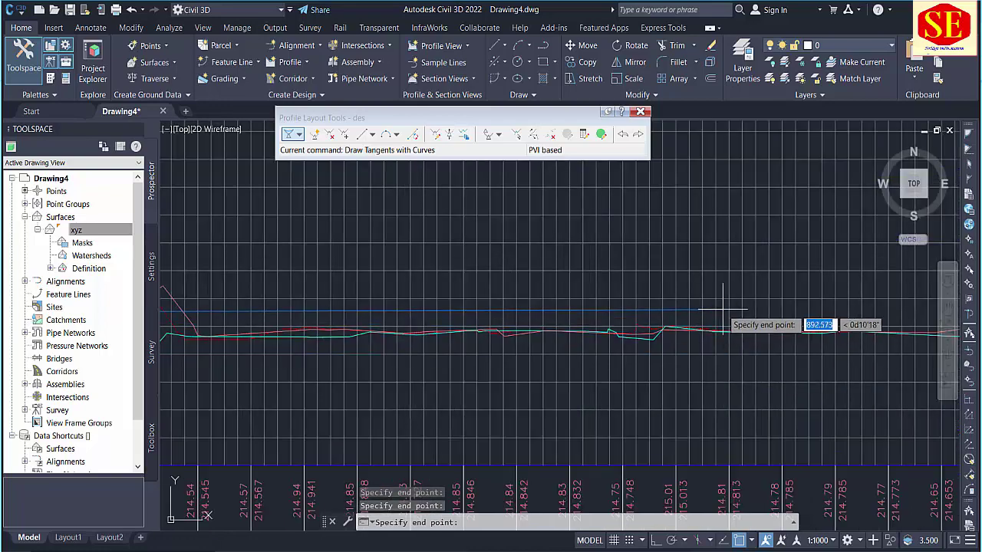
pyautogui.scroll(-2, 782, 326)
pyautogui.scroll(-2, 798, 329)
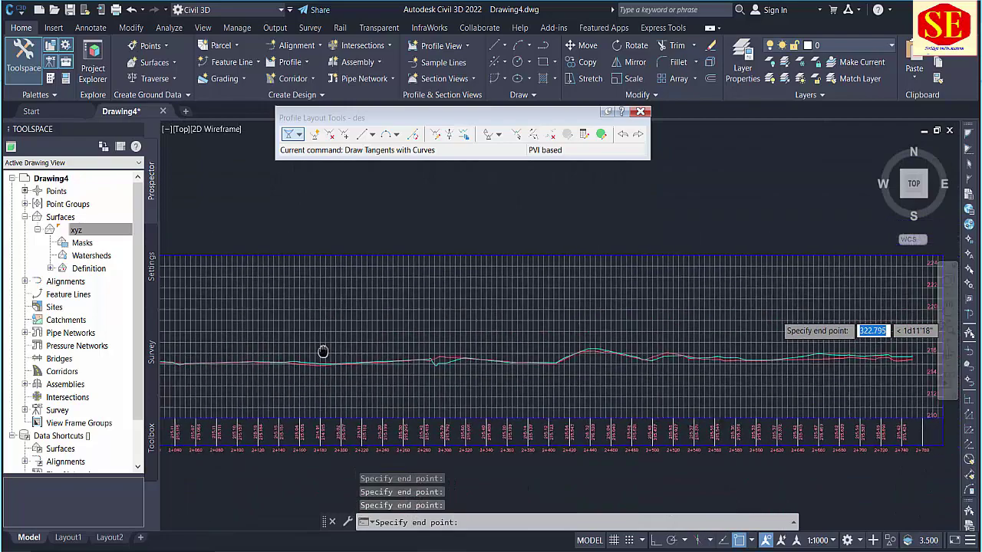
pyautogui.scroll(-1, 717, 374)
pyautogui.scroll(2, 717, 373)
pyautogui.scroll(1, 460, 356)
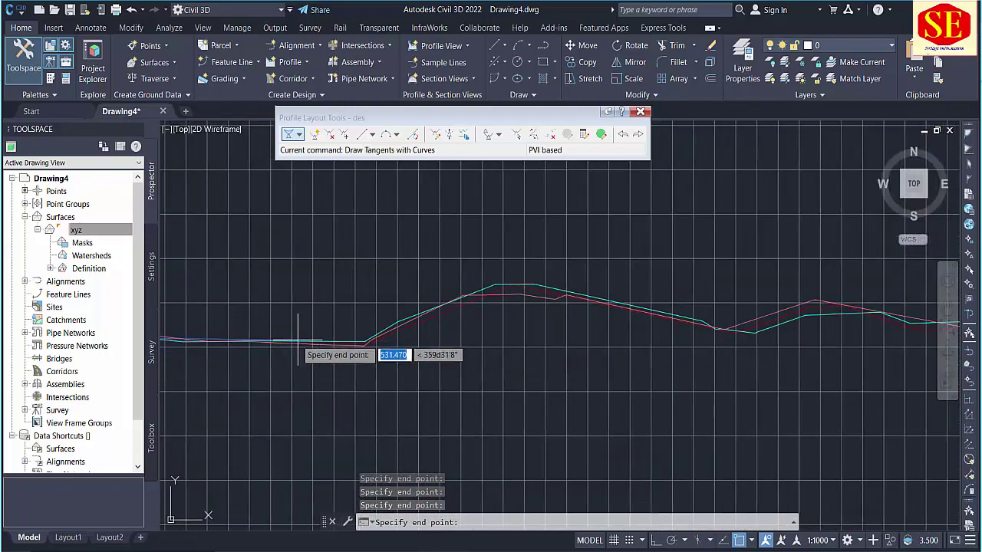
pyautogui.scroll(2, 312, 326)
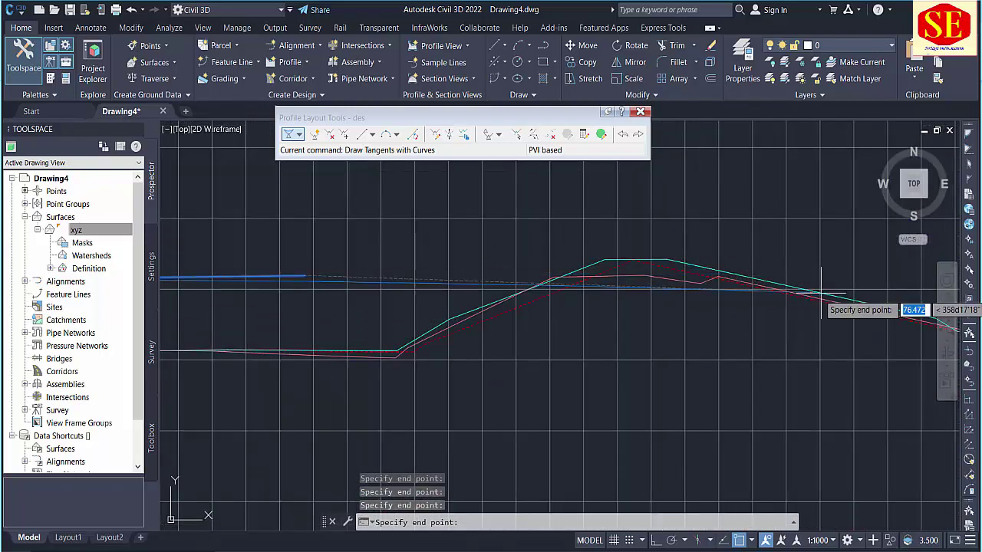
pyautogui.moveTo(821, 303); pyautogui.dragTo(345, 358, button='middle')
pyautogui.scroll(-2, 345, 358)
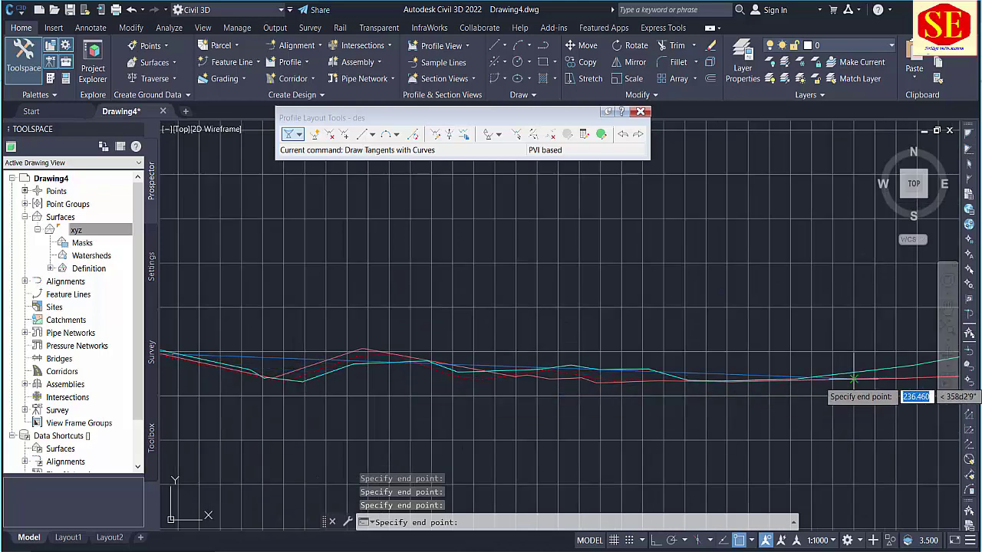
pyautogui.scroll(-2, 717, 373)
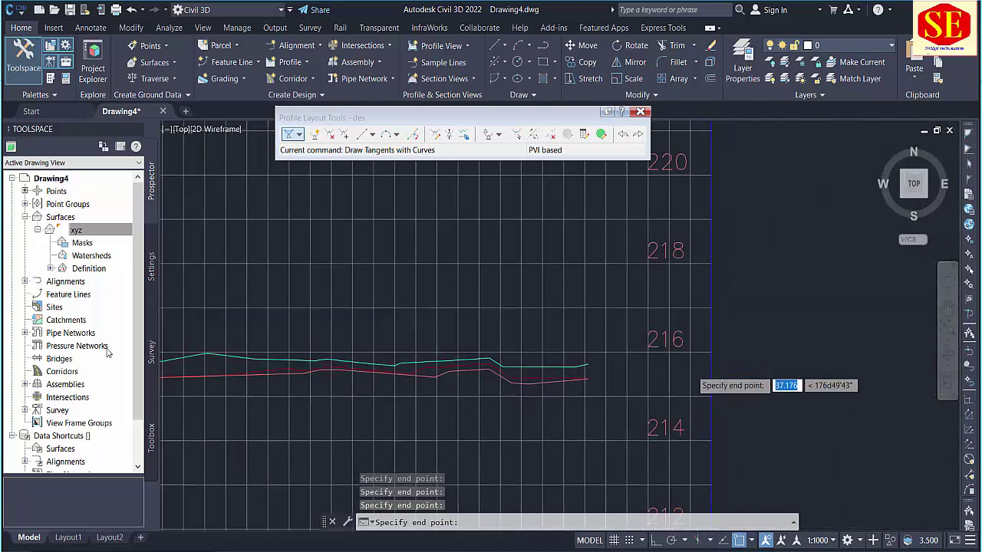
pyautogui.click(584, 353)
# End the des profile drawing, zoom out to review it, and close the layout tools
pyautogui.press('Return')
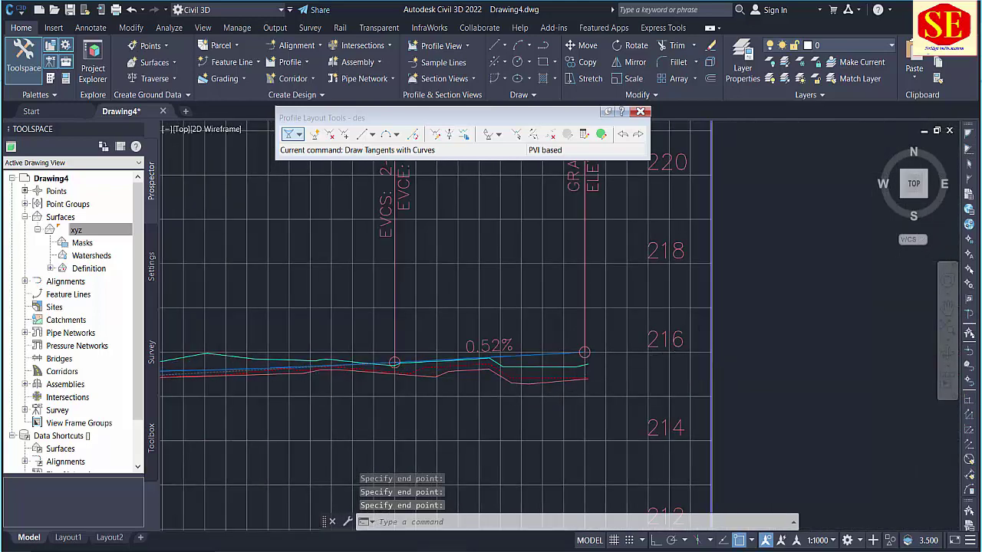
pyautogui.scroll(-5, 702, 355)
pyautogui.scroll(3, 702, 354)
pyautogui.scroll(1, 729, 386)
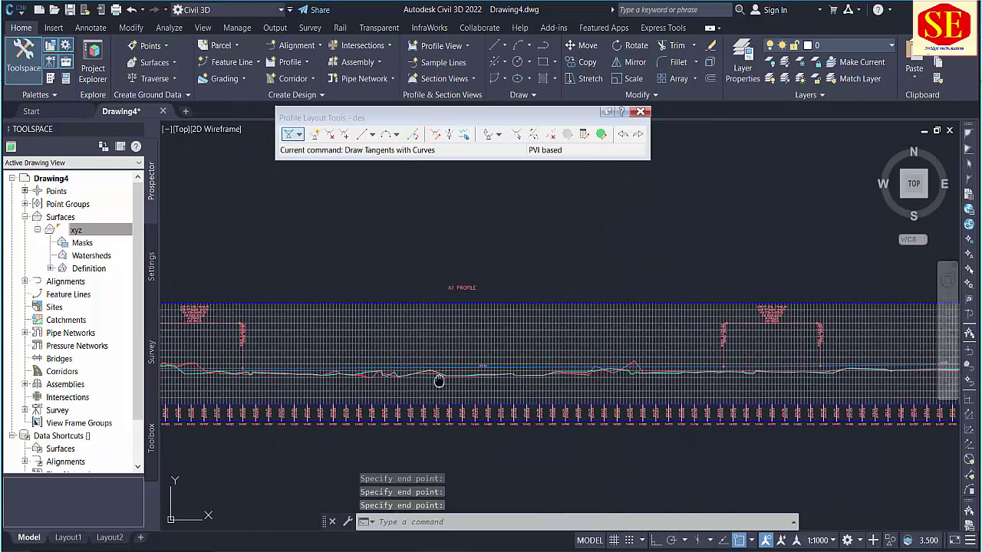
pyautogui.scroll(1, 439, 380)
pyautogui.scroll(3, 296, 399)
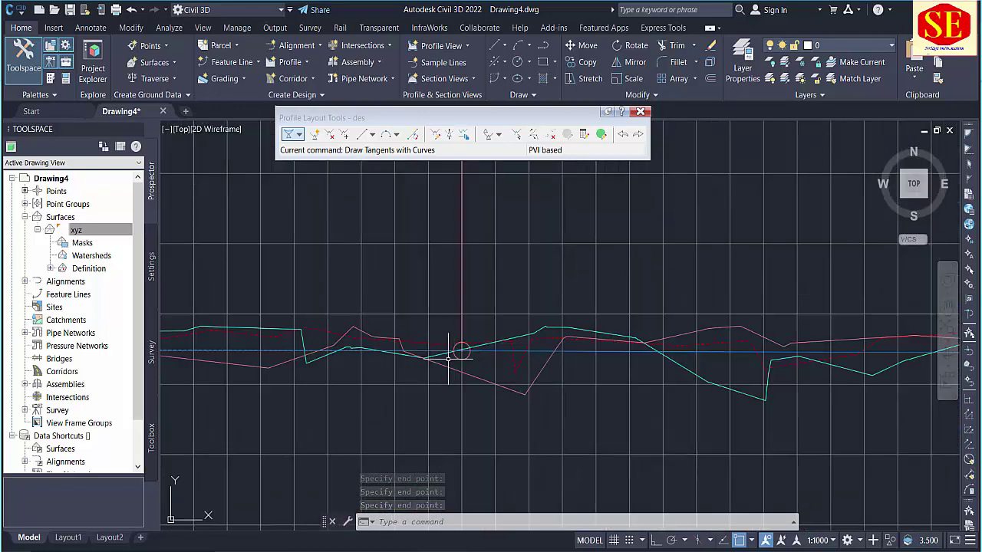
pyautogui.scroll(-3, 677, 355)
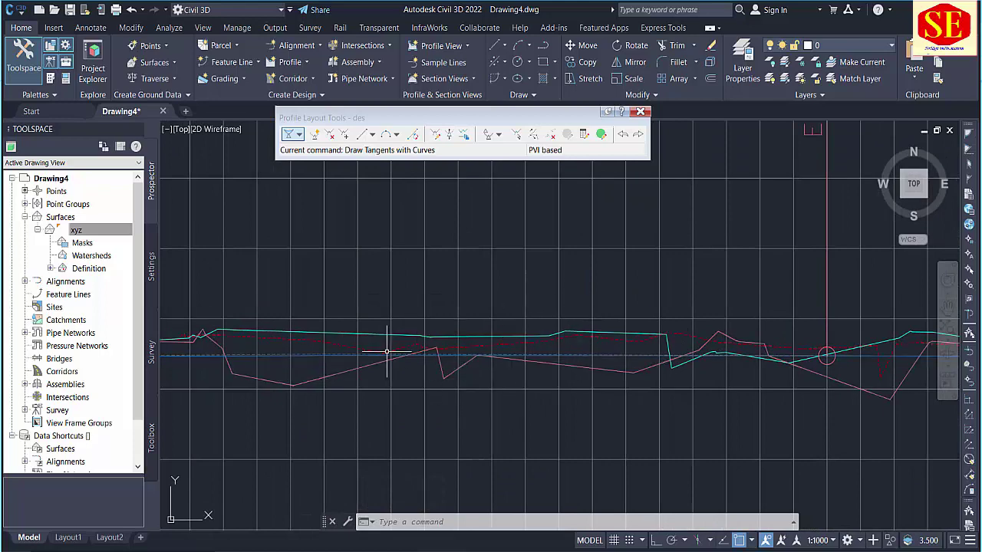
pyautogui.scroll(-3, 388, 351)
pyautogui.scroll(-1, 418, 316)
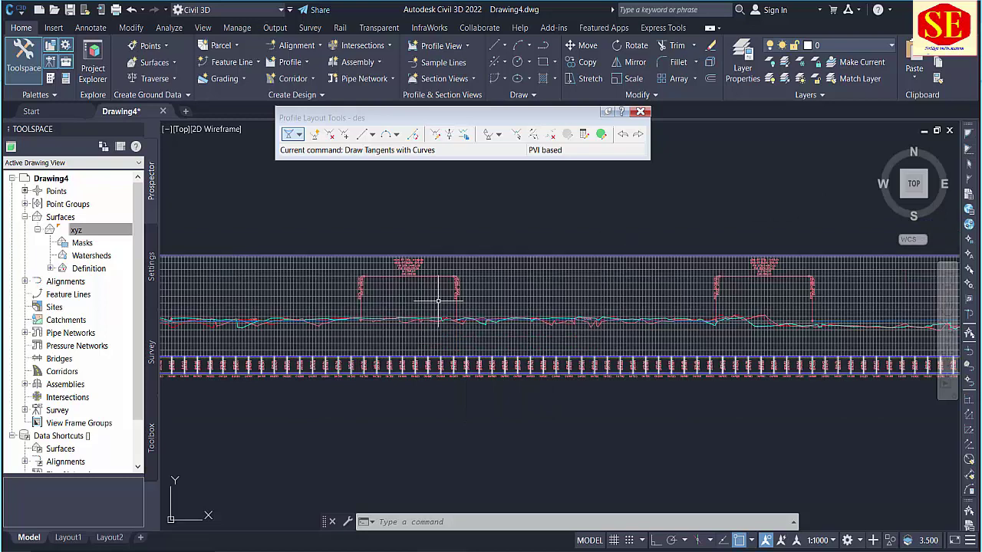
pyautogui.scroll(-1, 439, 300)
pyautogui.scroll(-2, 441, 299)
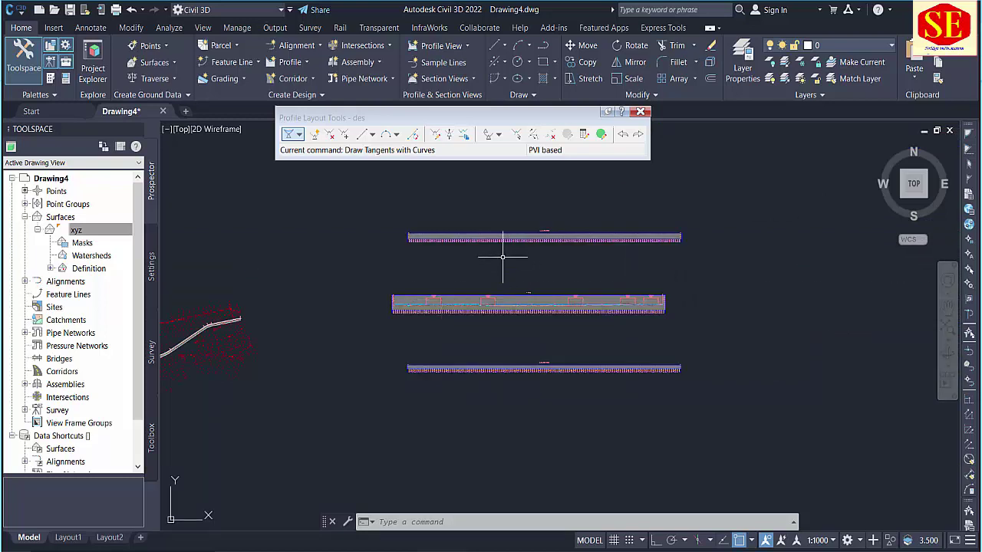
pyautogui.press('Escape')
pyautogui.press('Escape')
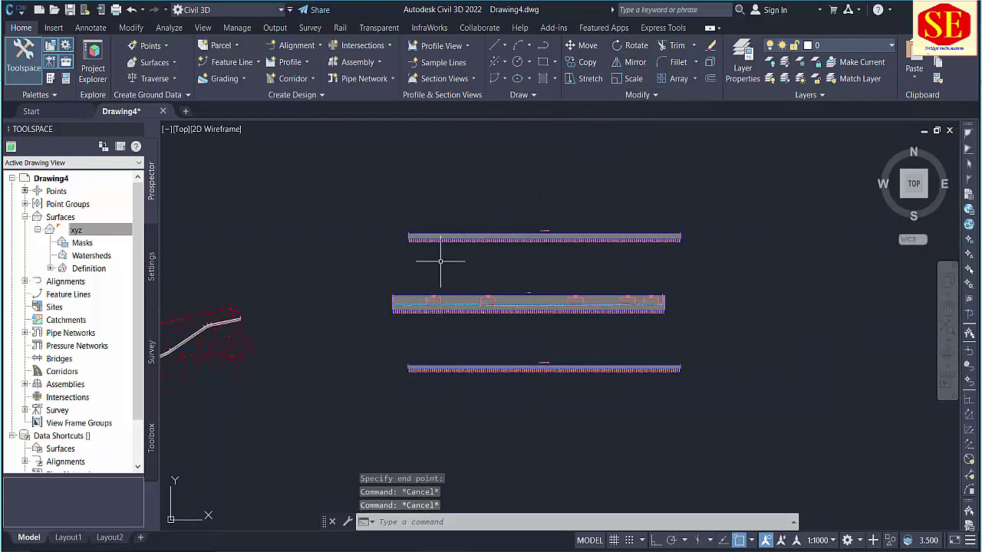
# Start Create Offset Alignment from the plan view and pick alignment A1 to offset
pyautogui.moveTo(443, 261); pyautogui.dragTo(840, 238, button='middle')
pyautogui.scroll(4, 531, 336)
pyautogui.scroll(2, 478, 358)
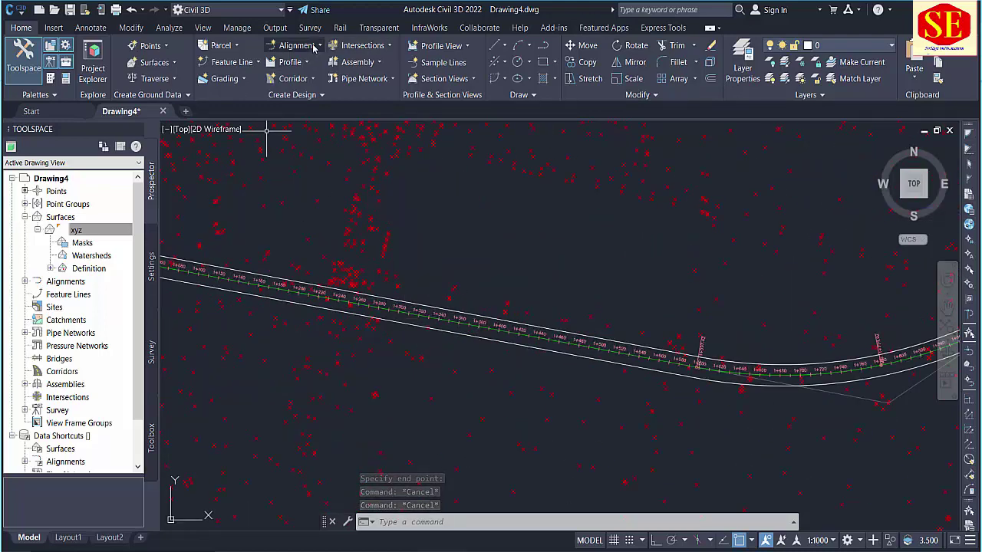
pyautogui.click(313, 46)
pyautogui.click(334, 263)
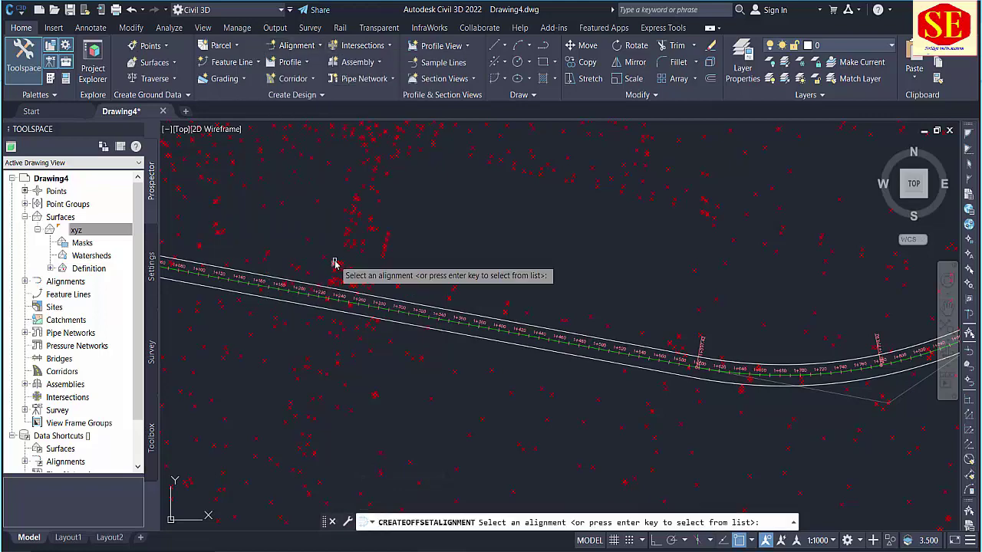
pyautogui.scroll(2, 375, 314)
pyautogui.scroll(2, 371, 307)
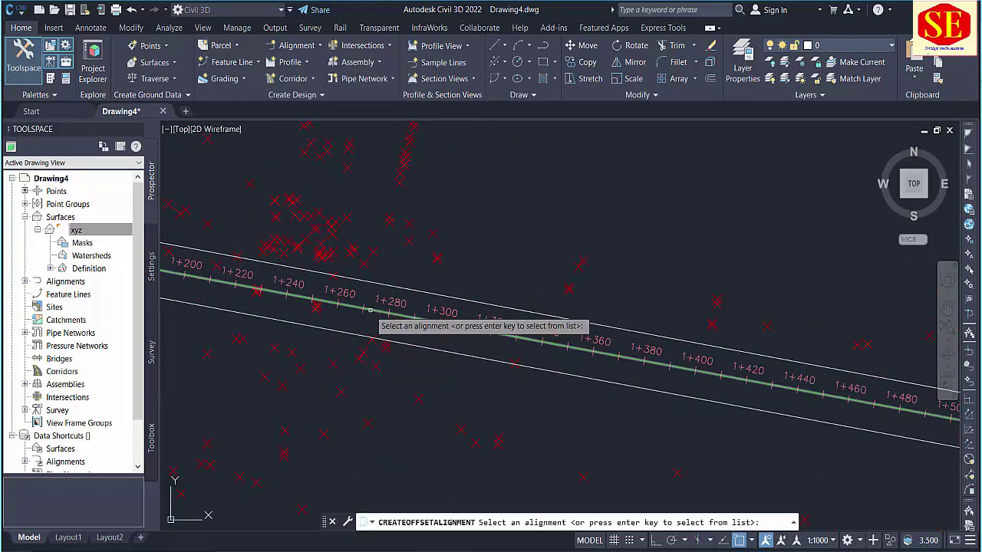
pyautogui.click(369, 310)
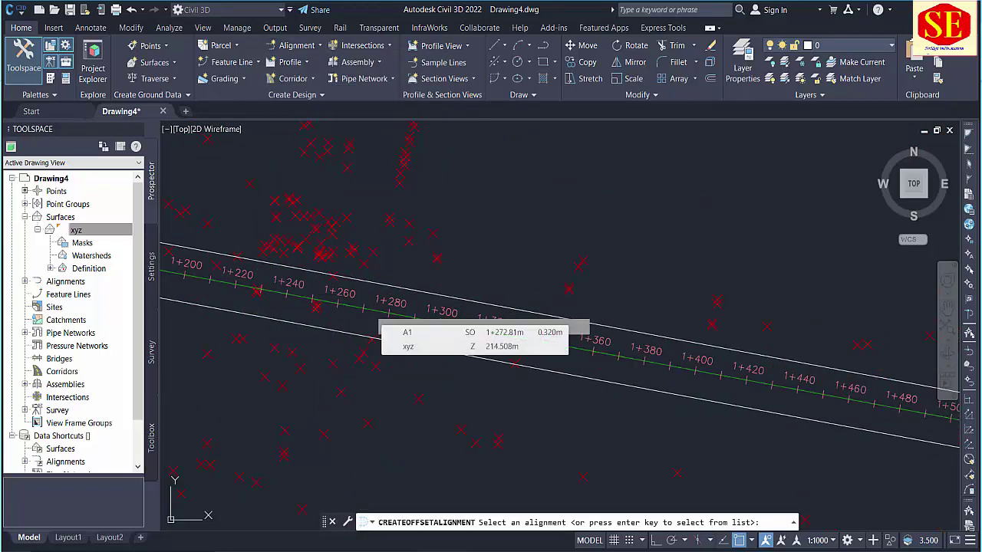
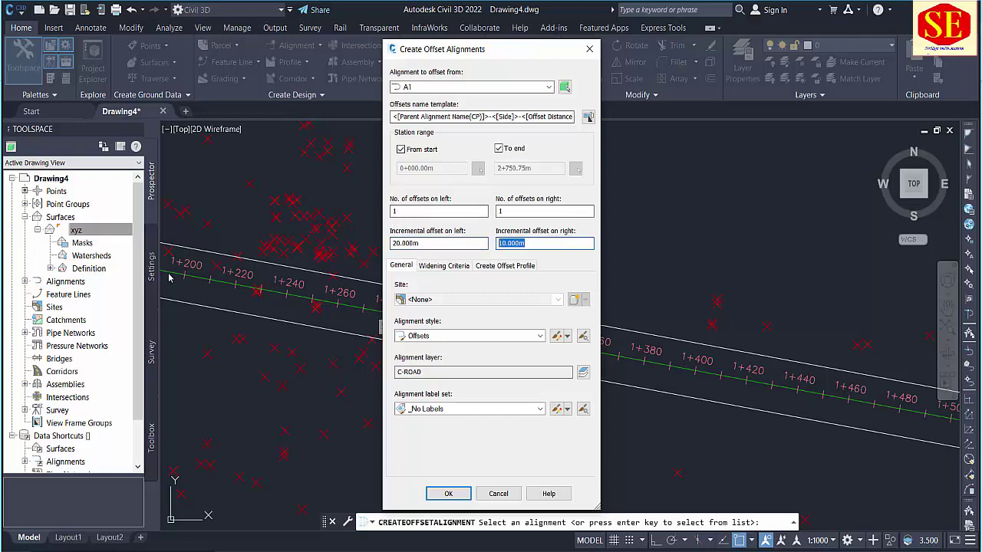
# Create A1's 20 m left and right offset alignments, then zoom out to check both lines
pyautogui.click(445, 494)
pyautogui.scroll(-2, 624, 259)
pyautogui.scroll(-2, 602, 272)
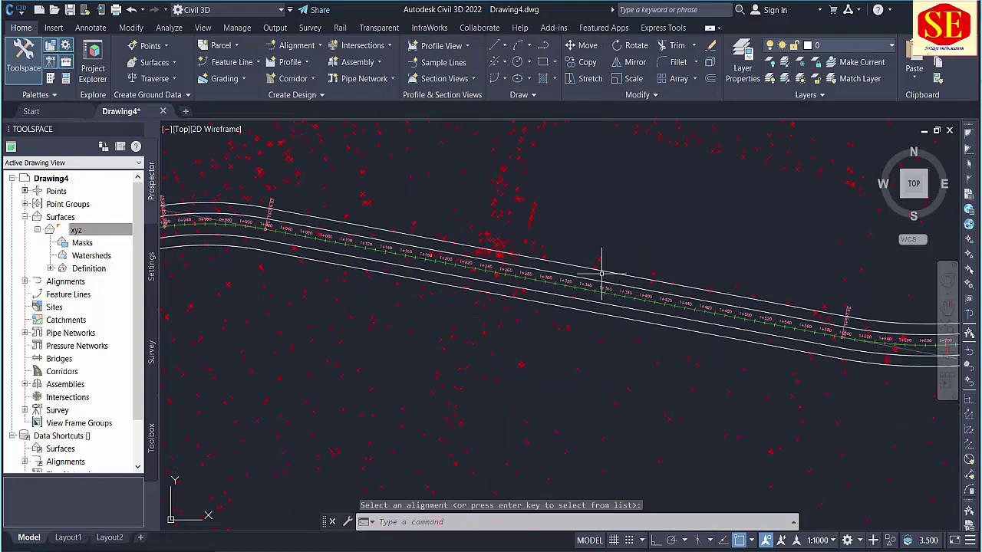
pyautogui.scroll(-2, 499, 219)
pyautogui.scroll(-2, 499, 219)
pyautogui.moveTo(756, 220); pyautogui.dragTo(479, 316, button='middle')
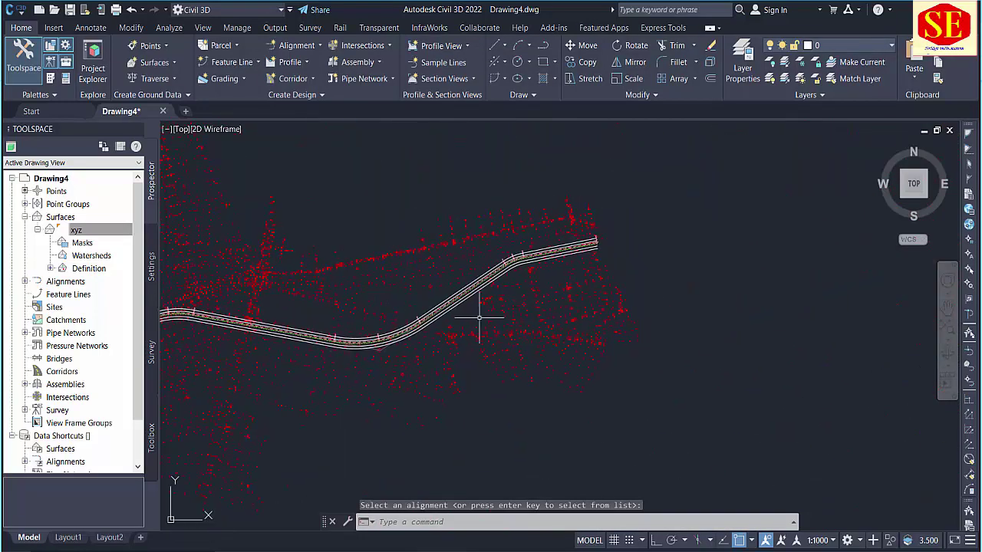
pyautogui.scroll(3, 319, 332)
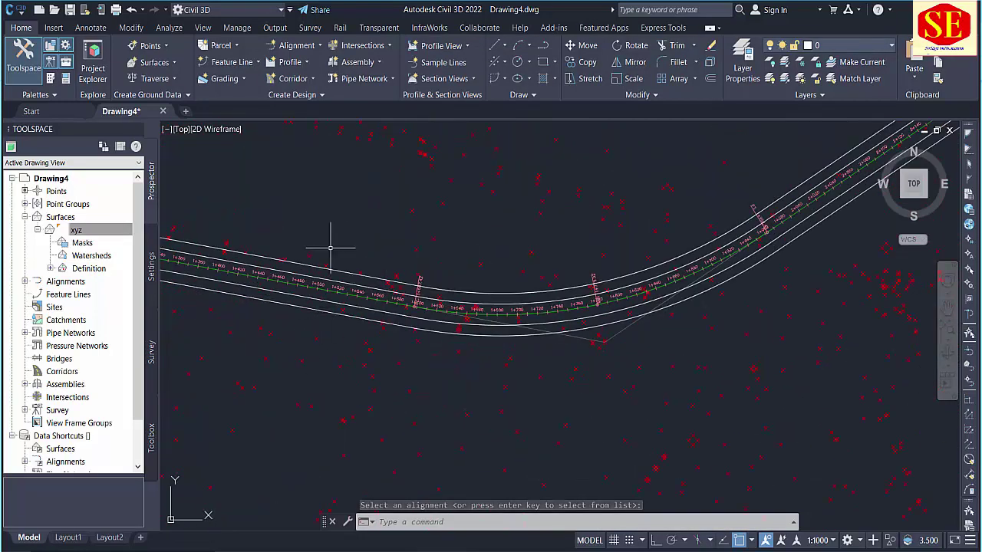
pyautogui.click(274, 303)
pyautogui.scroll(-3, 412, 307)
pyautogui.scroll(3, 478, 357)
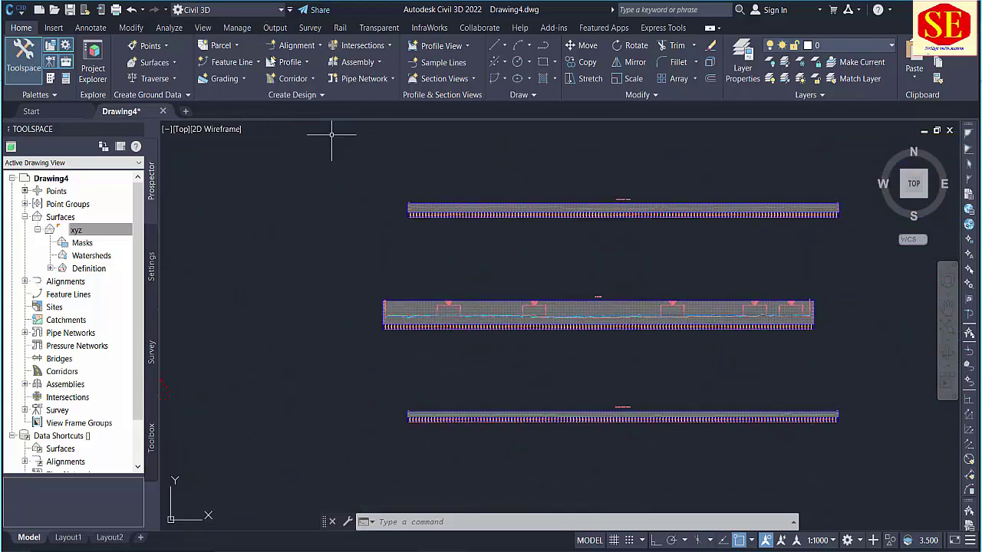
# Sample the xyz surface profile along A1-Left-20.000
pyautogui.click(298, 62)
pyautogui.click(322, 147)
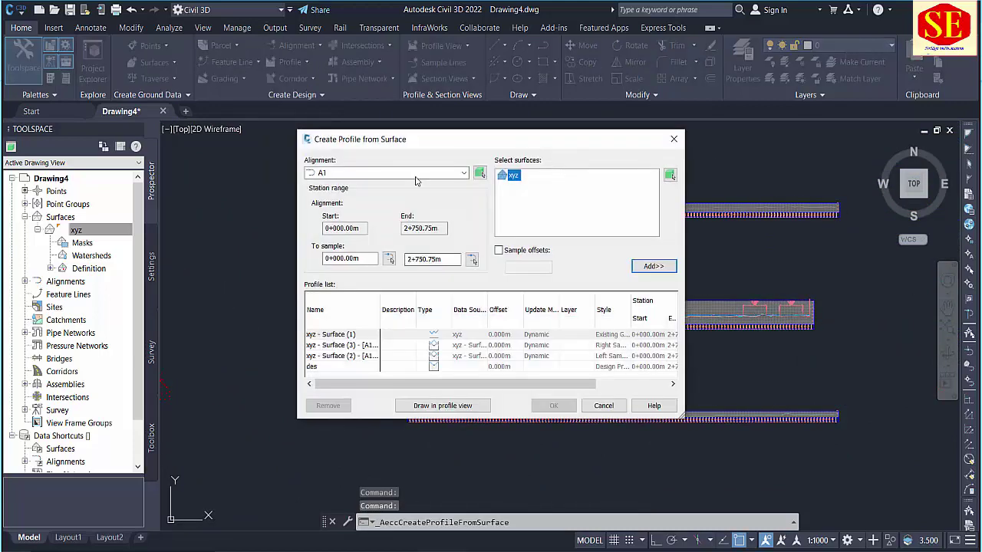
pyautogui.click(387, 174)
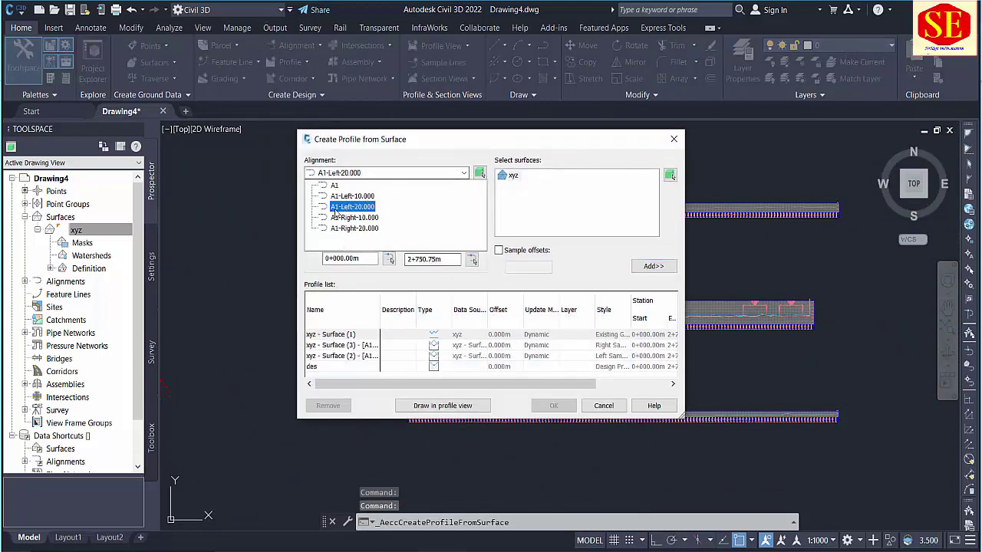
pyautogui.click(357, 210)
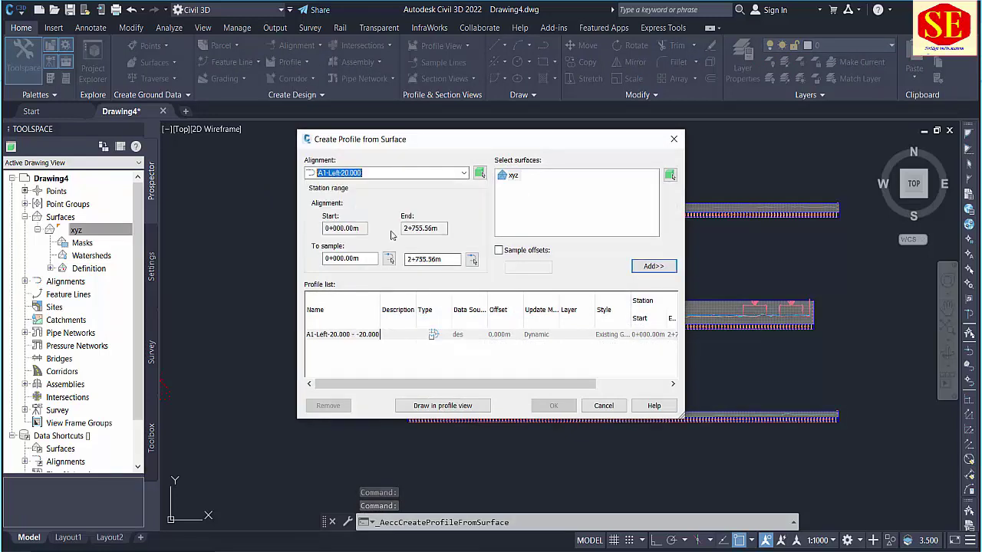
pyautogui.click(662, 269)
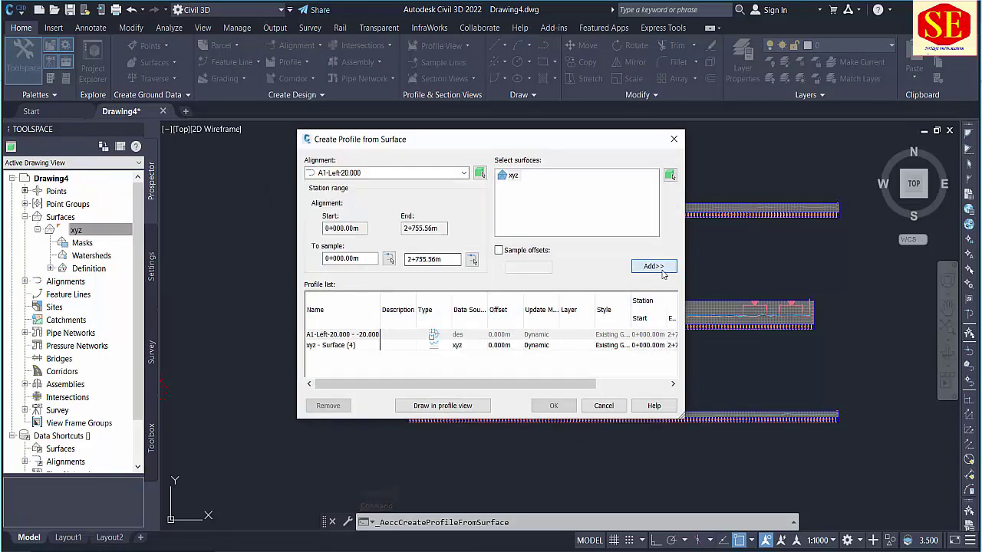
# Give the sampled profile the Left Sample Profile style and draw it in a profile view
pyautogui.doubleClick(614, 346)
pyautogui.click(506, 275)
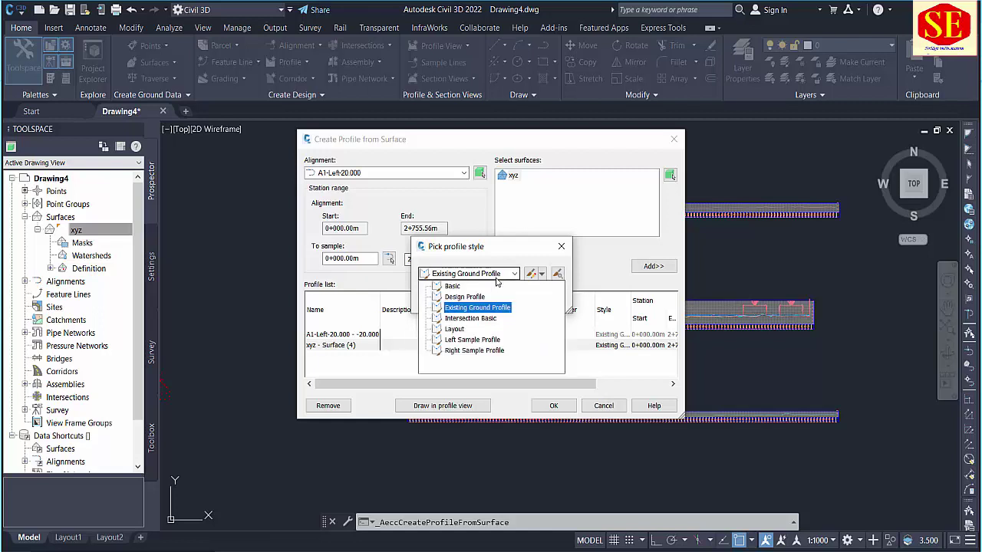
pyautogui.click(468, 339)
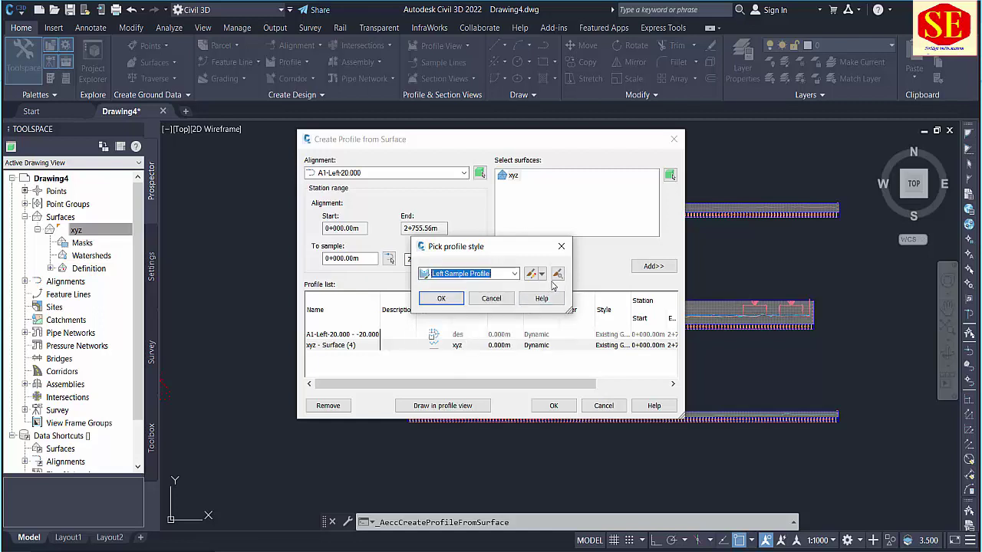
pyautogui.click(441, 299)
pyautogui.click(449, 406)
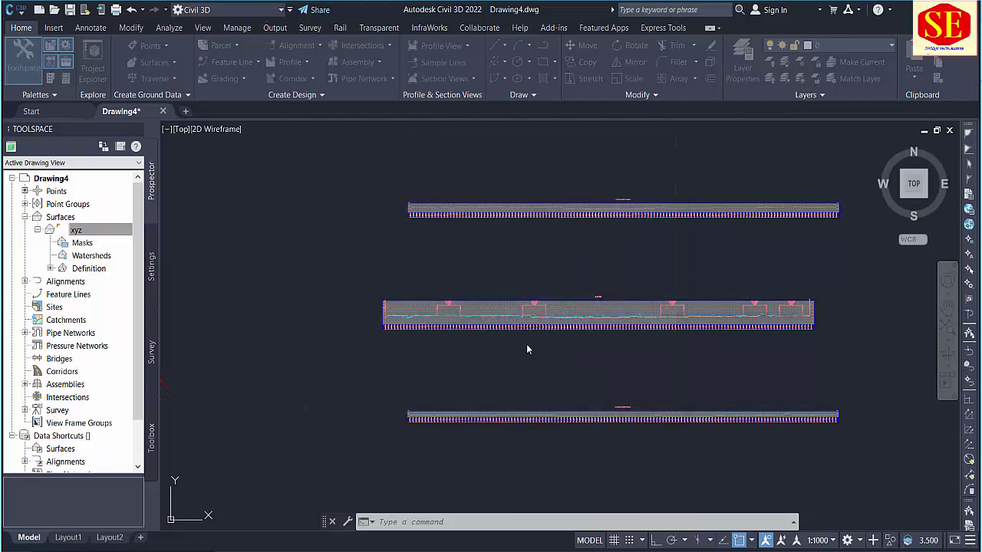
# Create the A1-Left-20.000 profile view at a picked origin beside the existing views
pyautogui.click(571, 428)
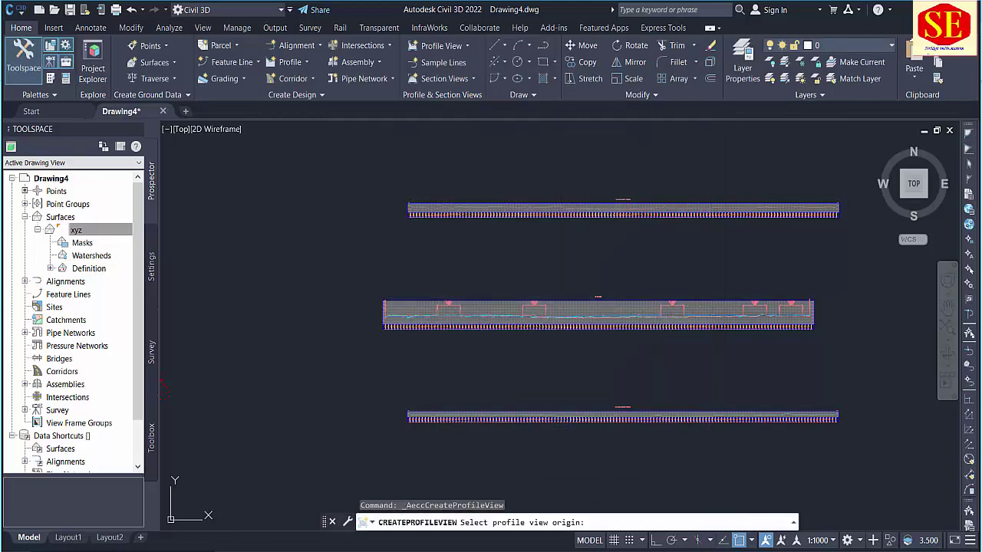
pyautogui.scroll(-4, 537, 460)
pyautogui.click(494, 348)
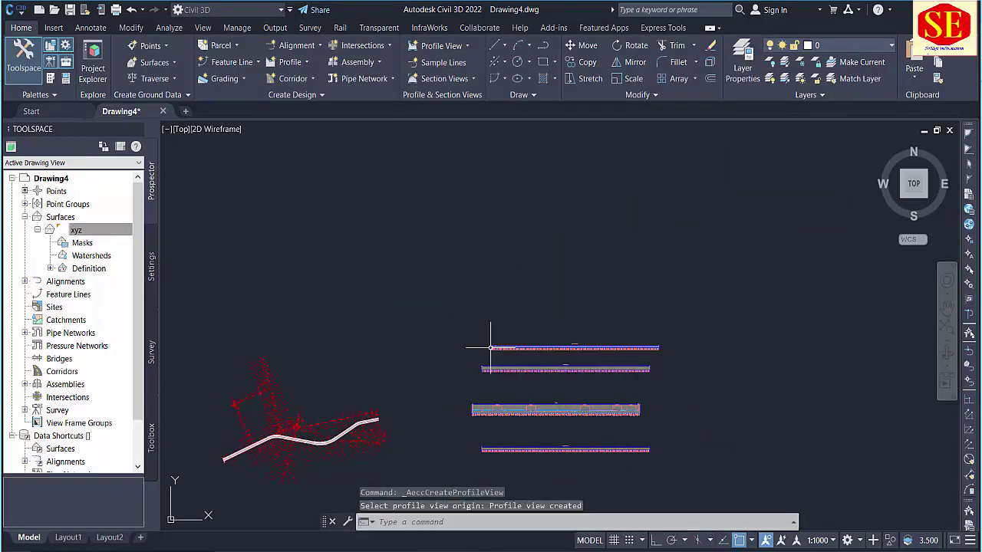
pyautogui.scroll(2, 575, 338)
pyautogui.scroll(3, 565, 325)
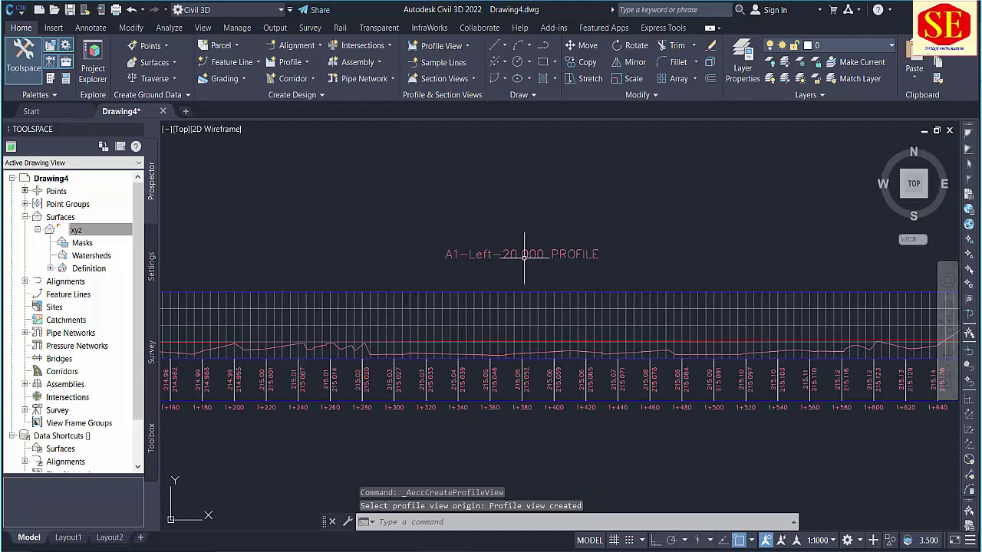
# Pan and zoom along the new profile grid and the lowest profile view to inspect them
pyautogui.moveTo(449, 346); pyautogui.dragTo(777, 300, button='middle')
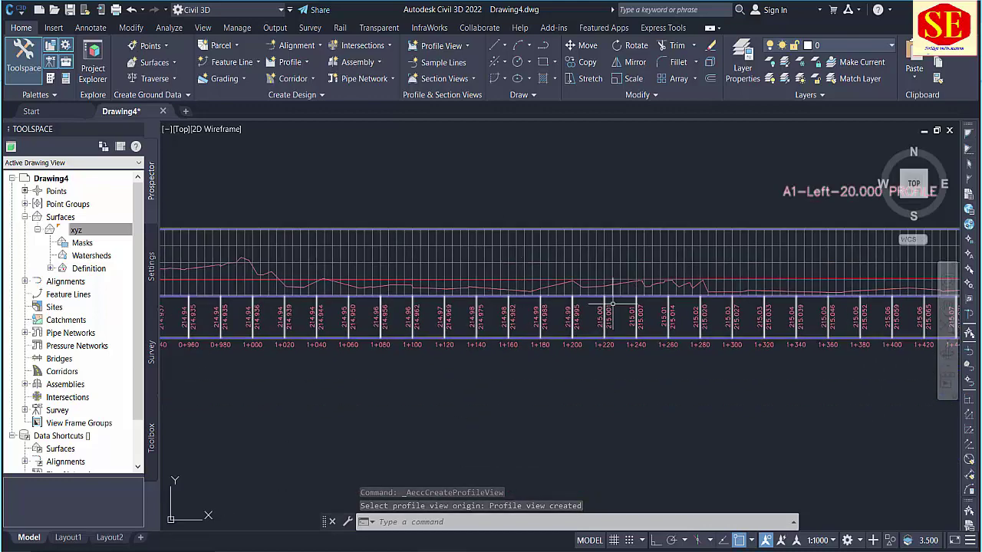
pyautogui.scroll(-6, 503, 269)
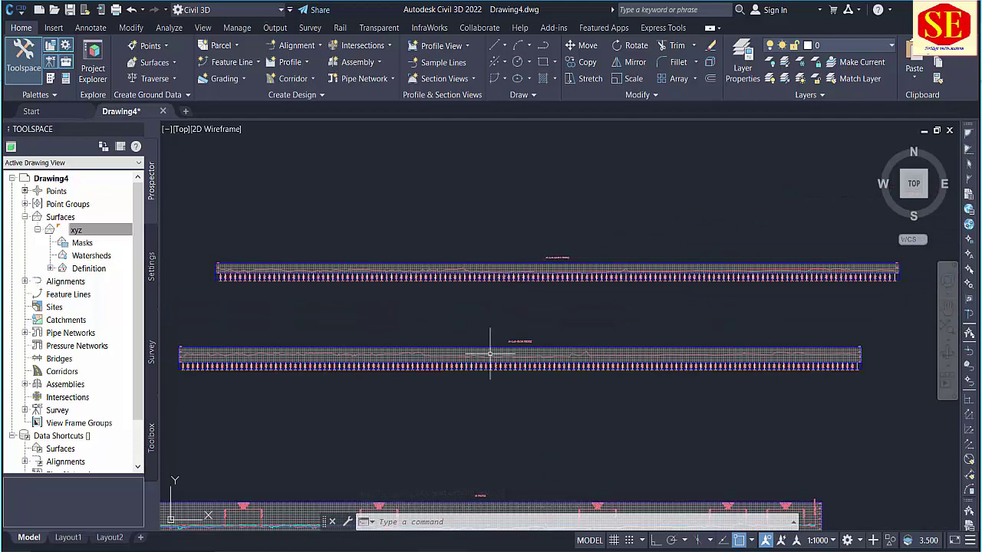
pyautogui.moveTo(486, 345); pyautogui.dragTo(486, 218, button='middle')
pyautogui.scroll(4, 473, 376)
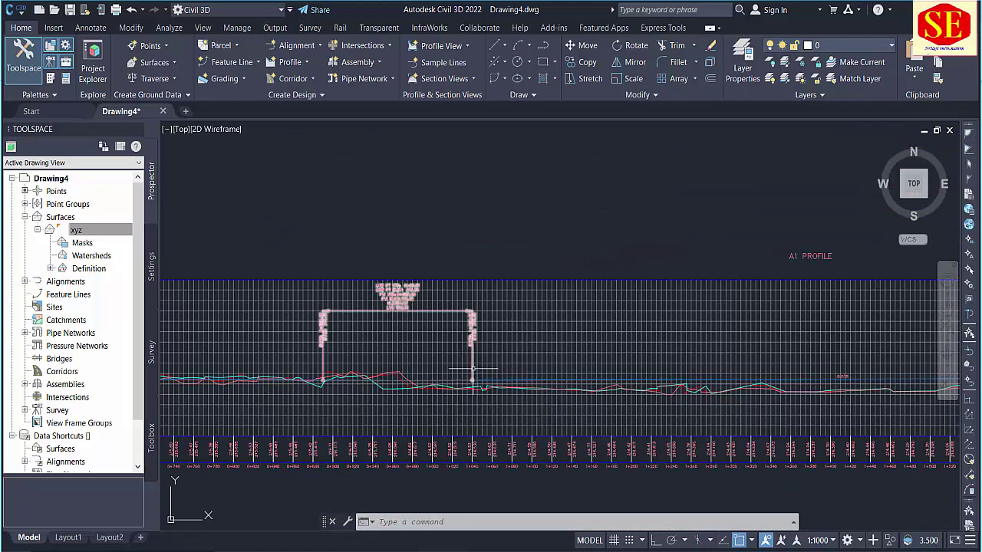
pyautogui.scroll(-3, 537, 307)
pyautogui.scroll(-2, 565, 417)
pyautogui.scroll(3, 565, 417)
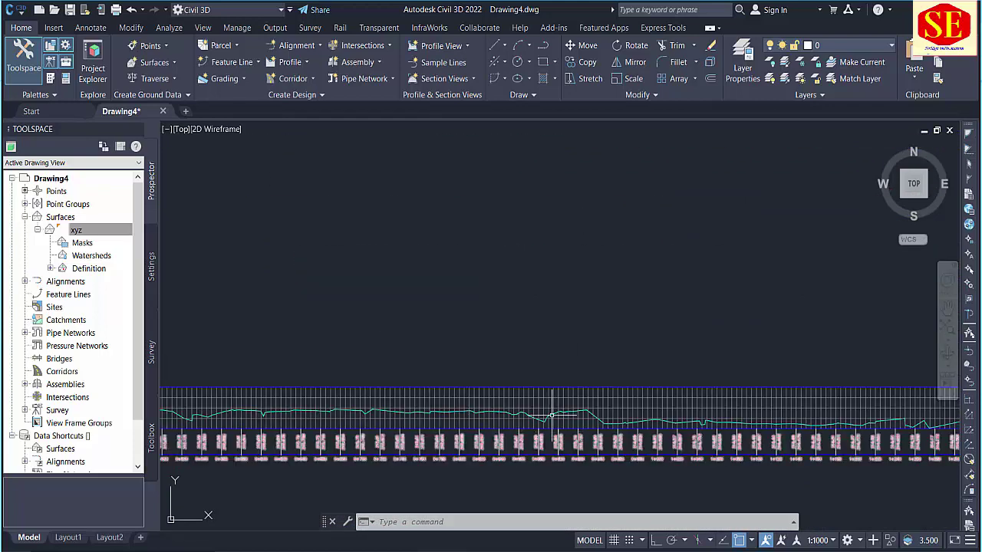
pyautogui.scroll(-3, 540, 377)
pyautogui.scroll(-2, 521, 307)
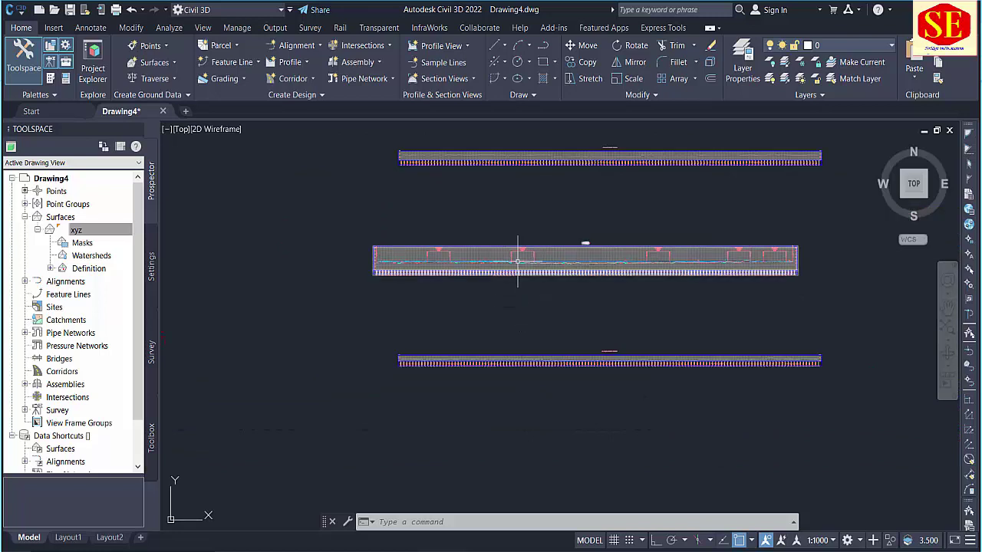
pyautogui.click(284, 62)
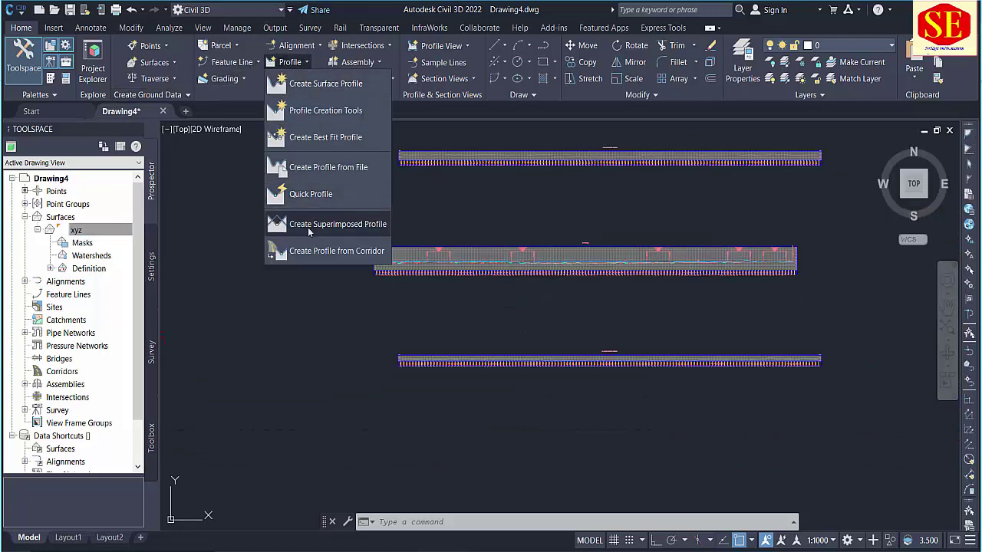
# Sample the xyz surface along A1-Right-20.000 and create its profile view with default settings
pyautogui.click(331, 91)
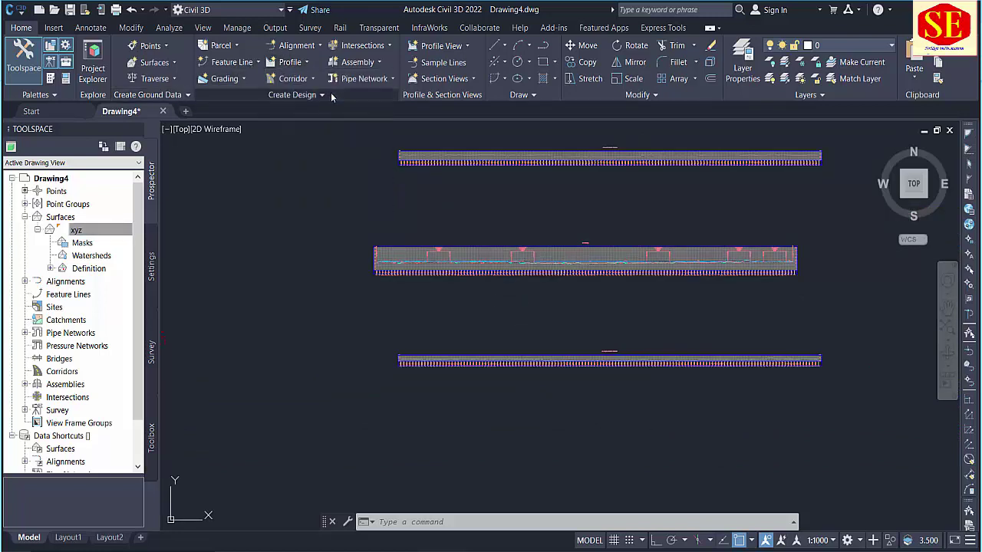
pyautogui.click(376, 173)
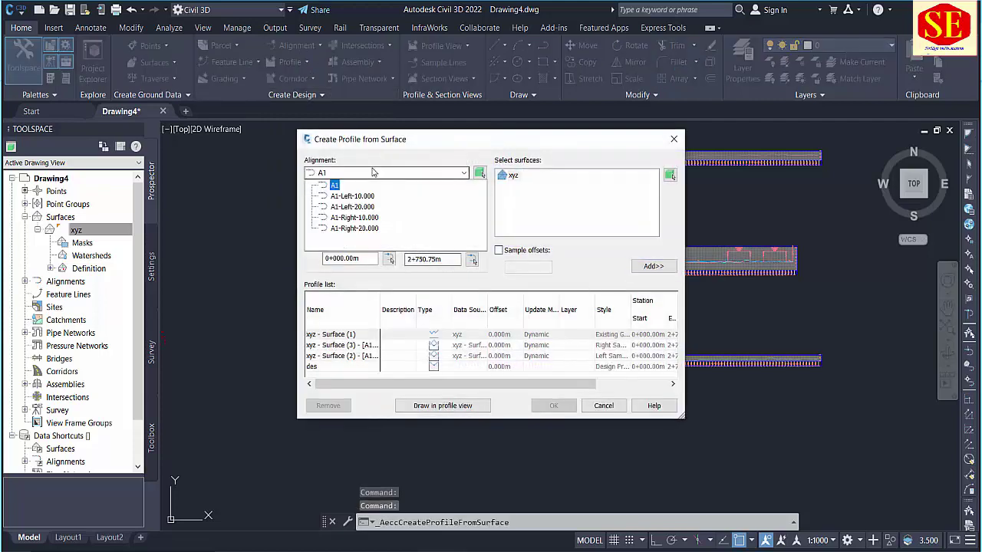
pyautogui.click(352, 229)
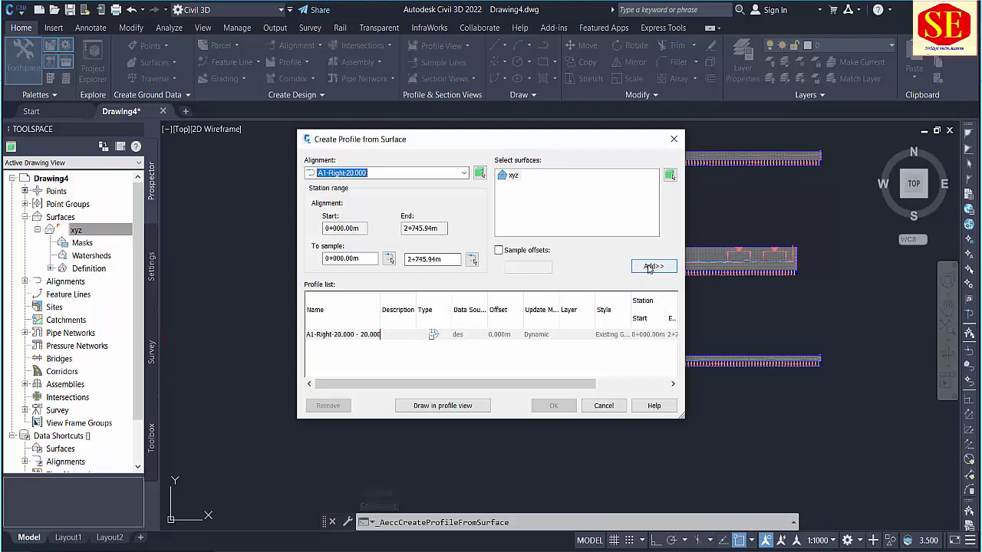
pyautogui.click(652, 266)
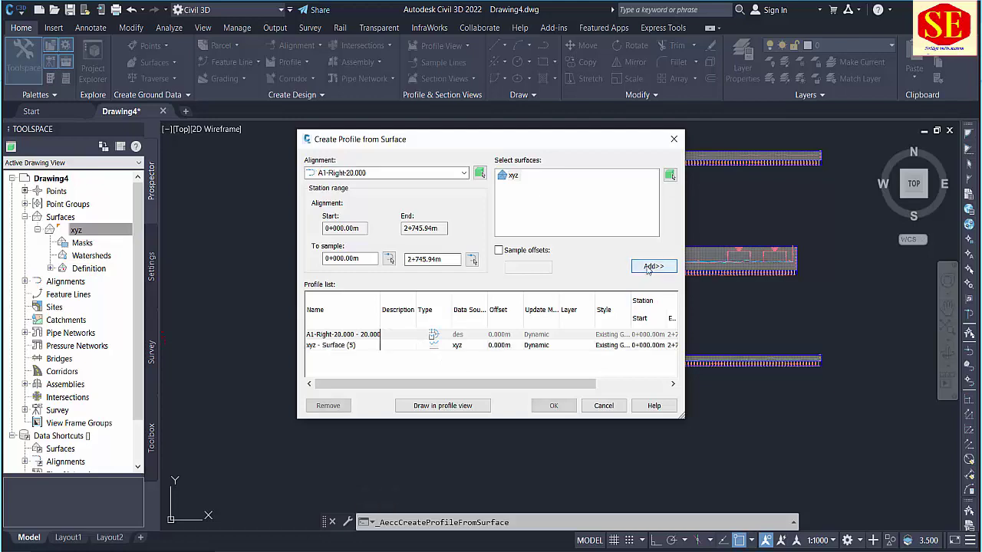
pyautogui.click(442, 405)
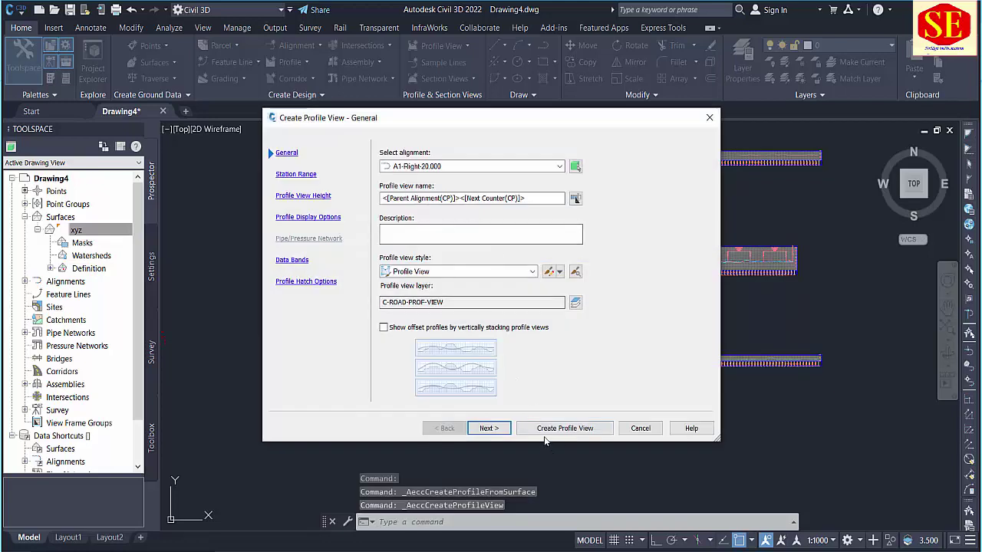
pyautogui.click(546, 434)
pyautogui.scroll(-2, 613, 288)
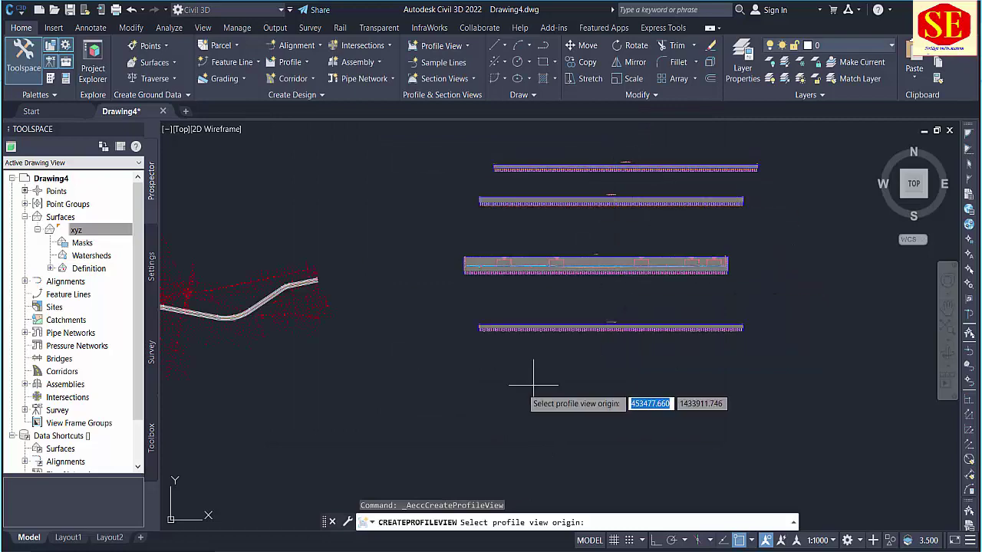
pyautogui.click(530, 365)
pyautogui.scroll(3, 537, 365)
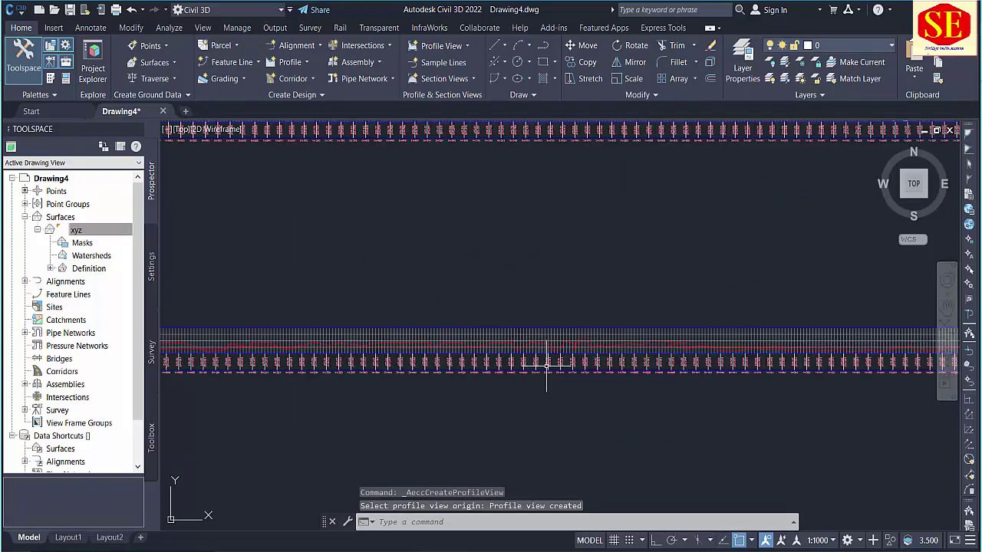
pyautogui.scroll(1, 712, 336)
pyautogui.scroll(2, 744, 340)
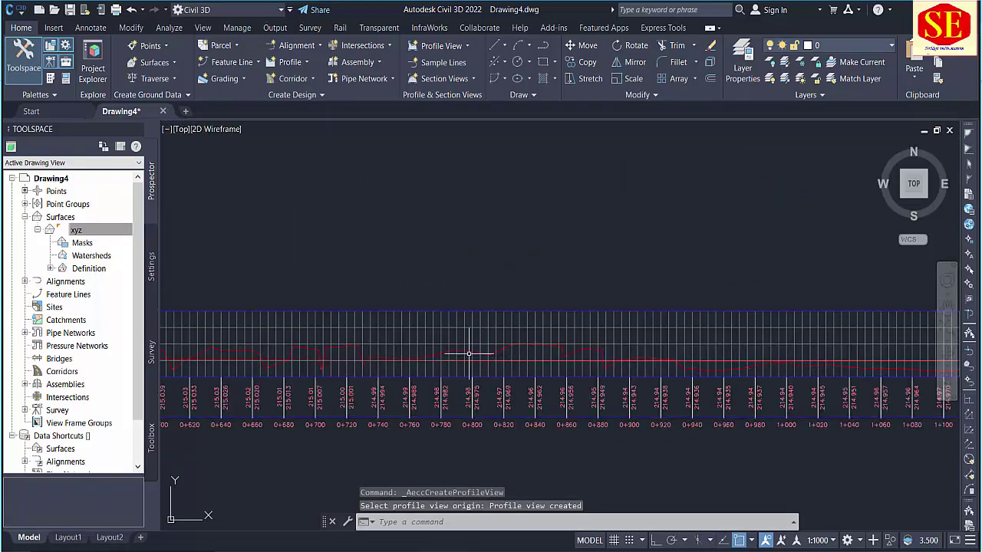
pyautogui.scroll(-2, 483, 391)
pyautogui.scroll(-2, 482, 302)
pyautogui.scroll(2, 552, 207)
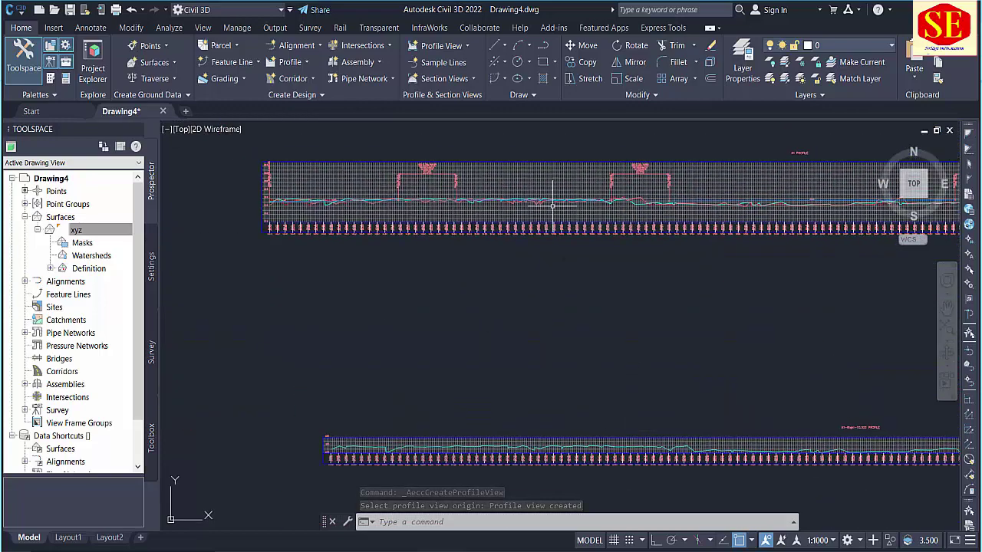
pyautogui.scroll(-3, 528, 192)
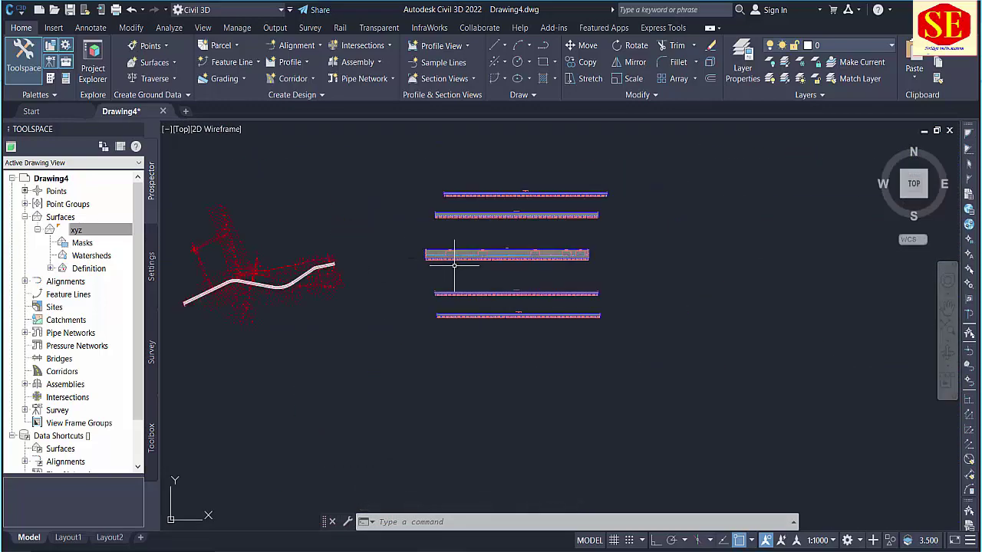
pyautogui.scroll(2, 460, 230)
pyautogui.scroll(1, 477, 180)
pyautogui.scroll(1, 495, 276)
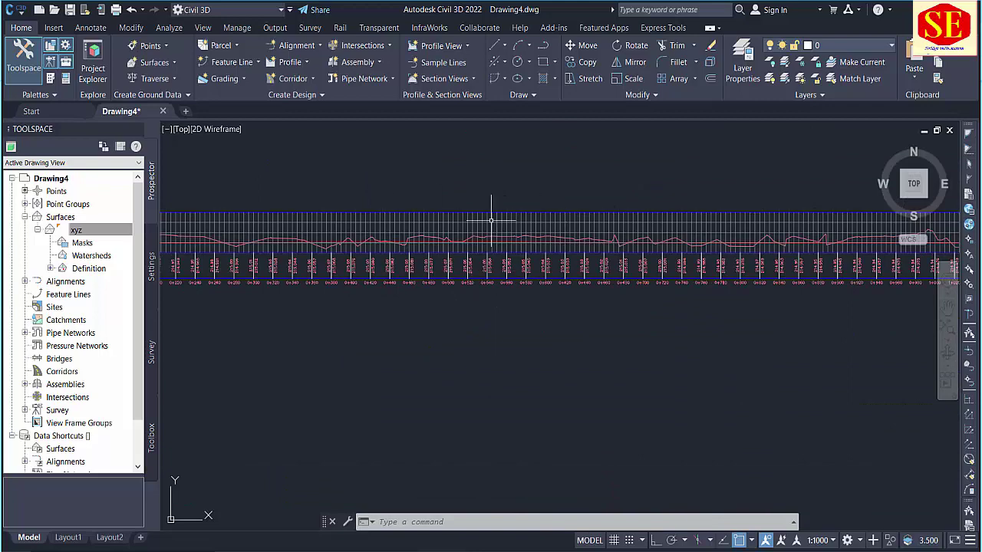
pyautogui.scroll(-1, 493, 212)
pyautogui.scroll(-2, 402, 219)
pyautogui.moveTo(414, 355)
pyautogui.mouseDown(button='middle')
pyautogui.moveTo(415, 366)
pyautogui.moveTo(417, 278)
pyautogui.mouseUp(button='middle')
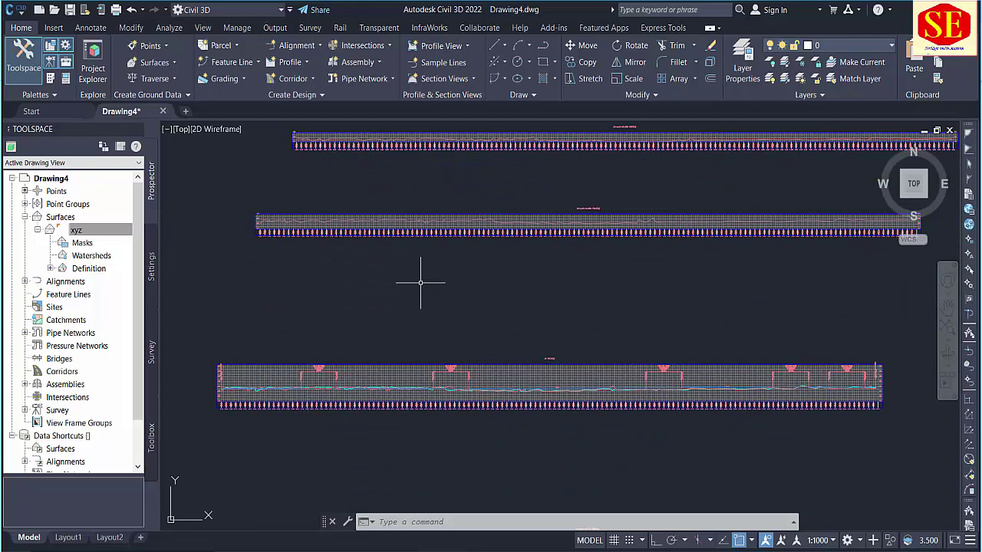
pyautogui.scroll(-3, 416, 278)
pyautogui.scroll(3, 247, 344)
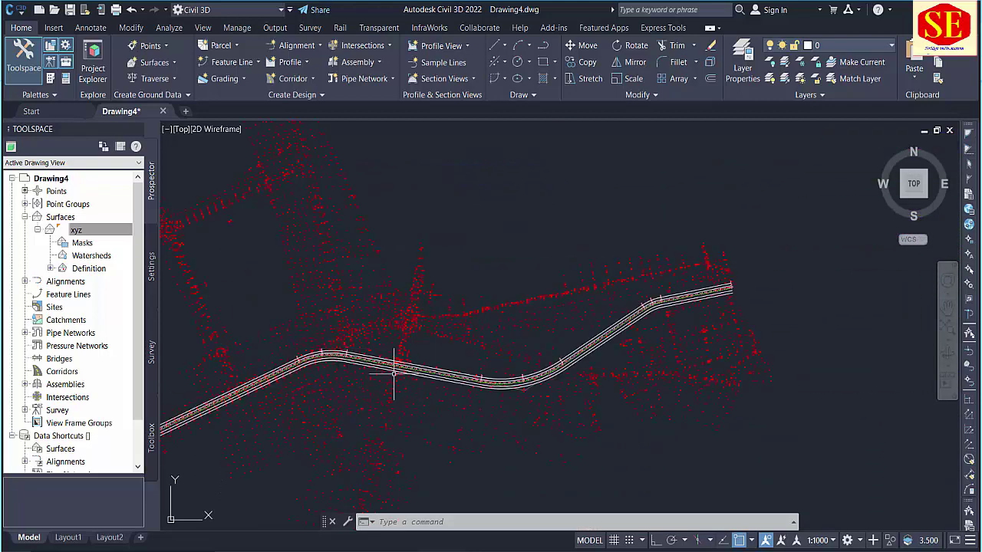
pyautogui.scroll(-2, 378, 356)
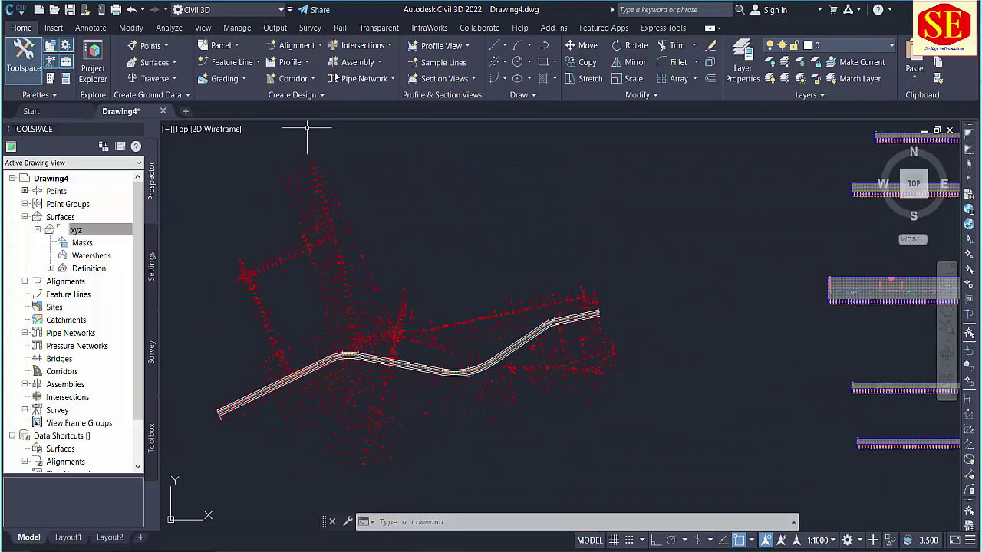
# Start a new alignment named A2 and accept its creation settings
pyautogui.click(303, 45)
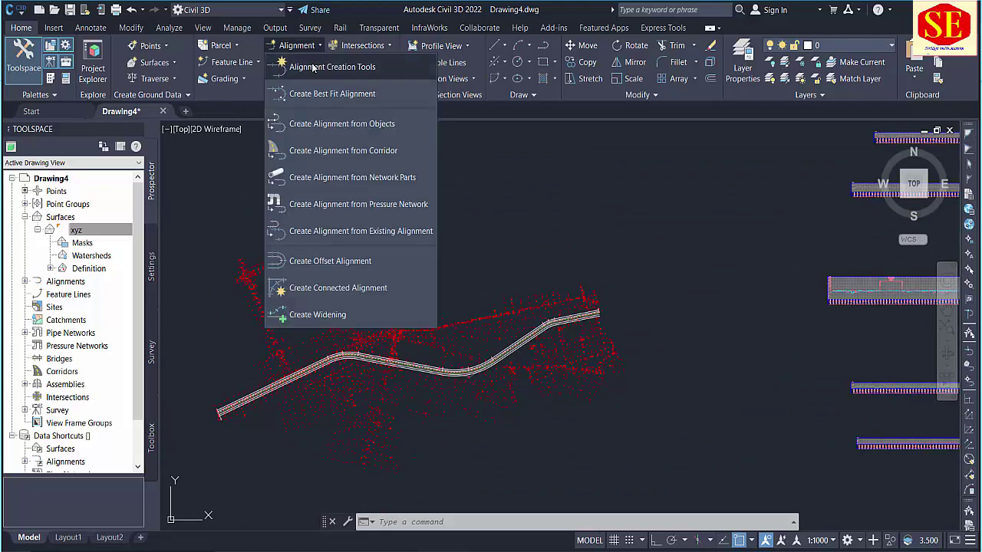
pyautogui.click(313, 68)
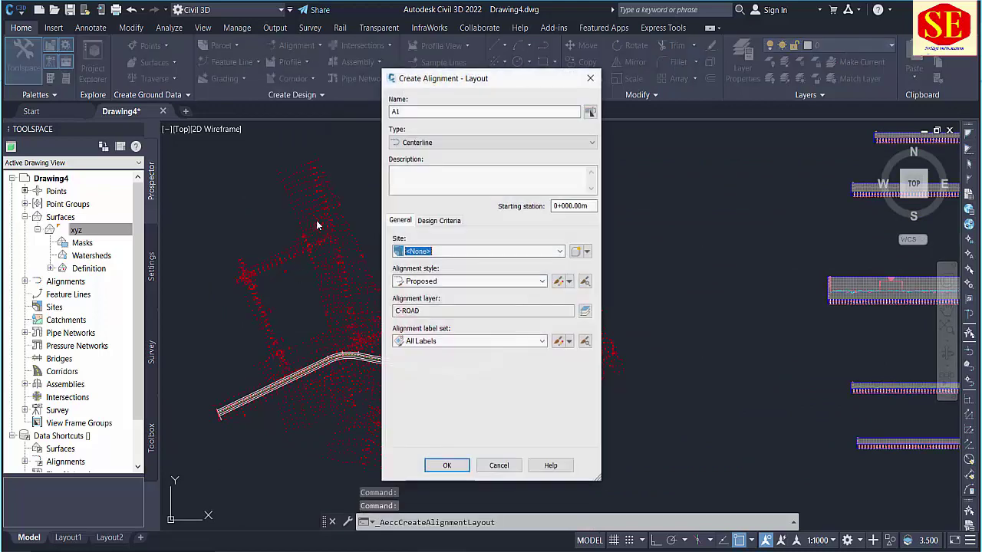
pyautogui.click(420, 112)
pyautogui.write('2')
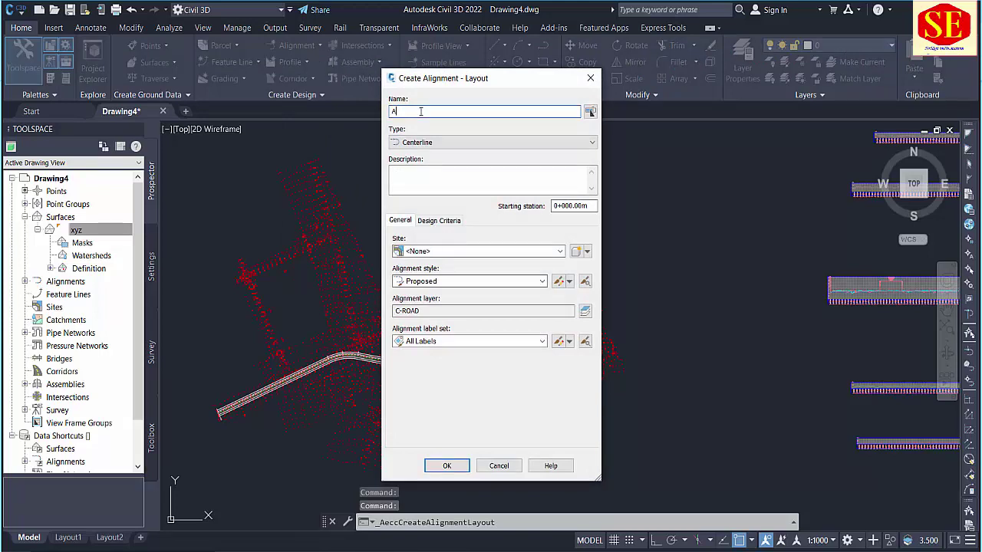
pyautogui.click(446, 466)
# Lay out A2 as curved tangents from the northern points, crossing A1, to an eastern end point
pyautogui.click(245, 113)
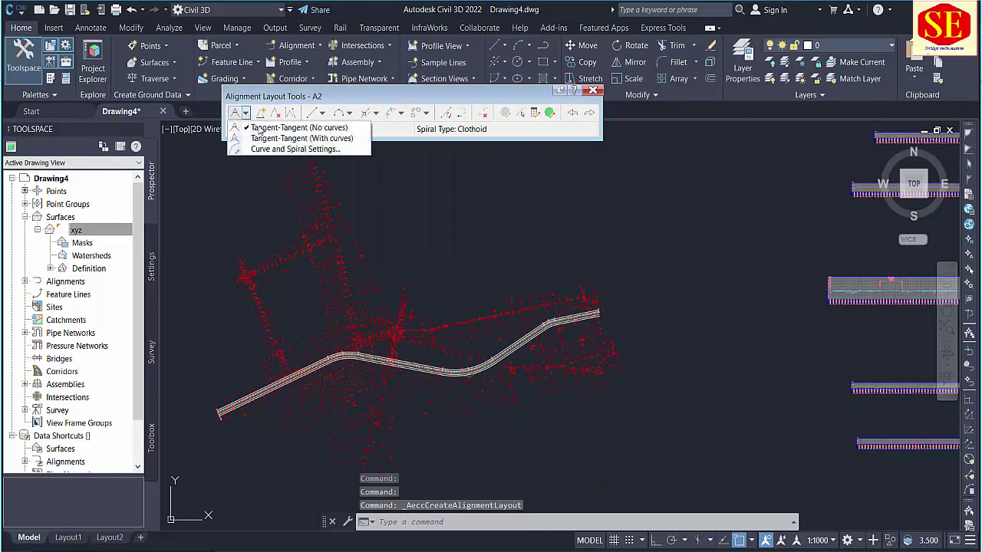
pyautogui.click(270, 139)
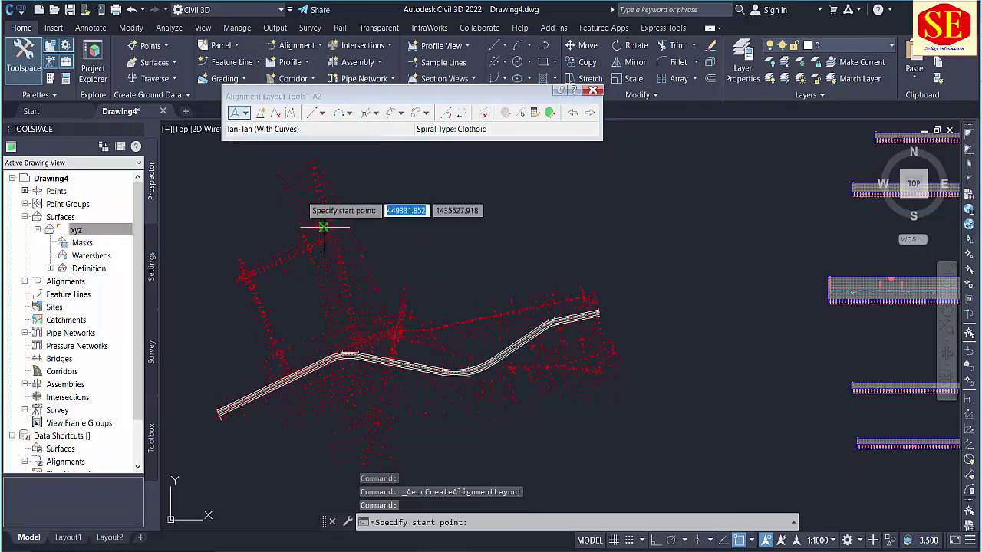
pyautogui.click(297, 167)
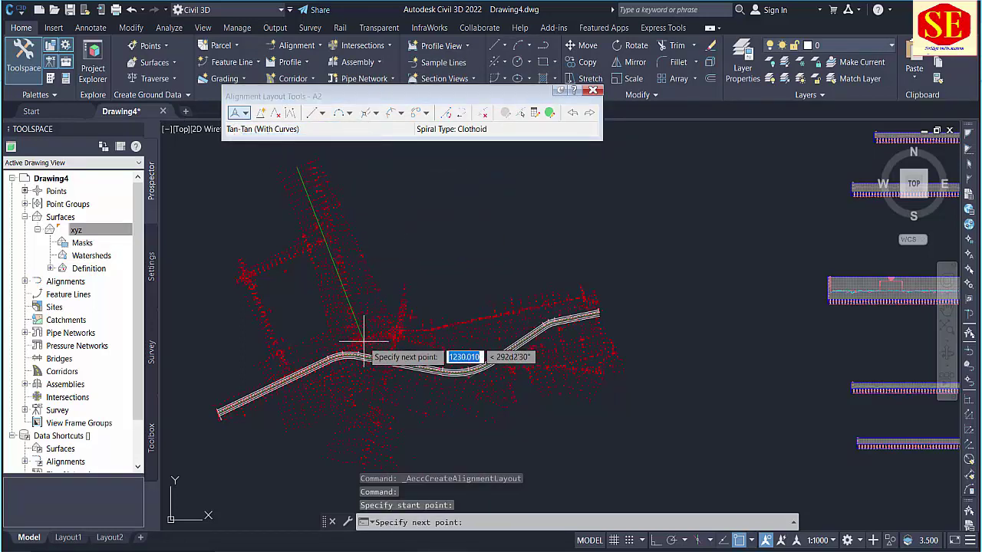
pyautogui.click(360, 339)
pyautogui.click(546, 392)
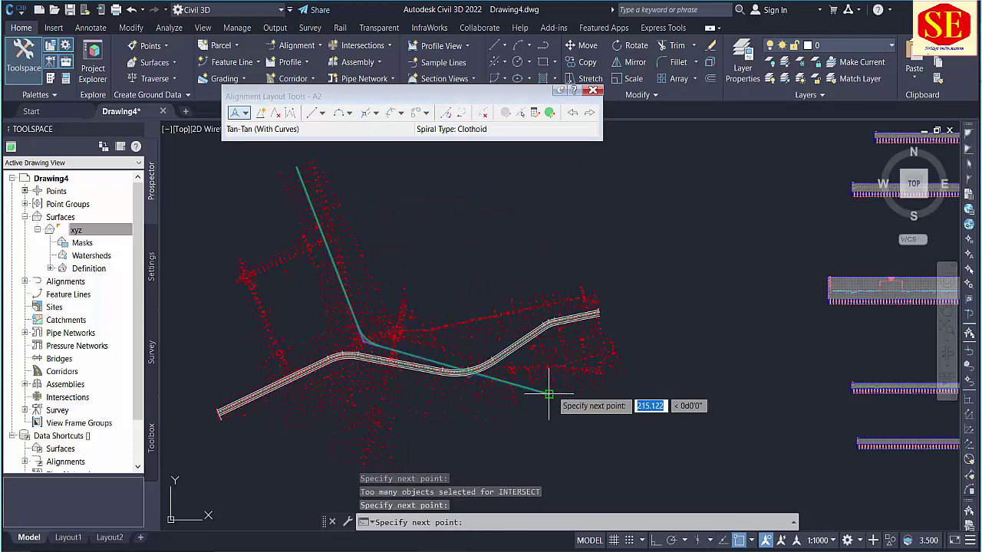
pyautogui.click(603, 343)
pyautogui.press('Return')
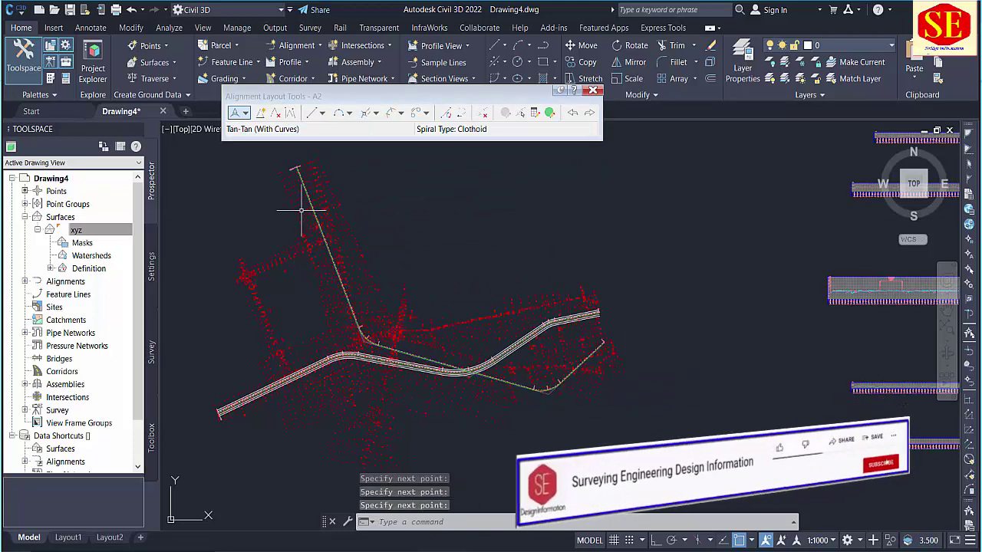
# Start Create Offset Alignments and select A2 as the alignment to offset
pyautogui.click(592, 91)
pyautogui.click(296, 45)
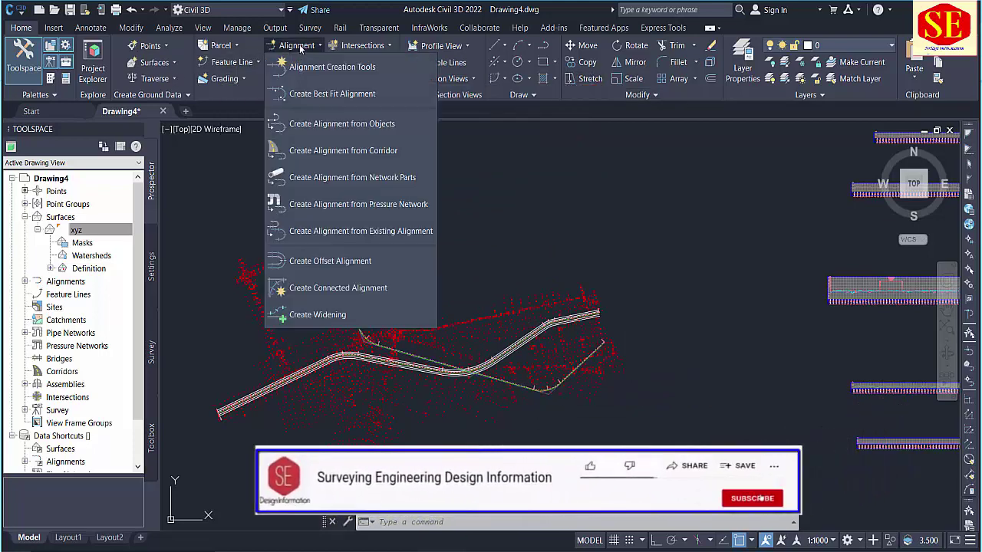
pyautogui.click(374, 261)
pyautogui.scroll(2, 368, 337)
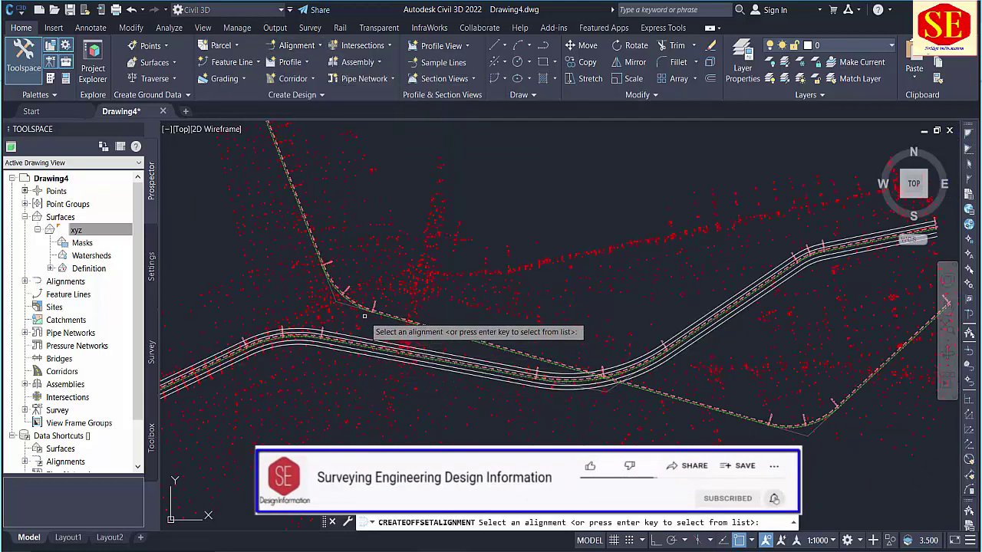
pyautogui.scroll(2, 333, 290)
pyautogui.scroll(1, 353, 276)
pyautogui.click(360, 278)
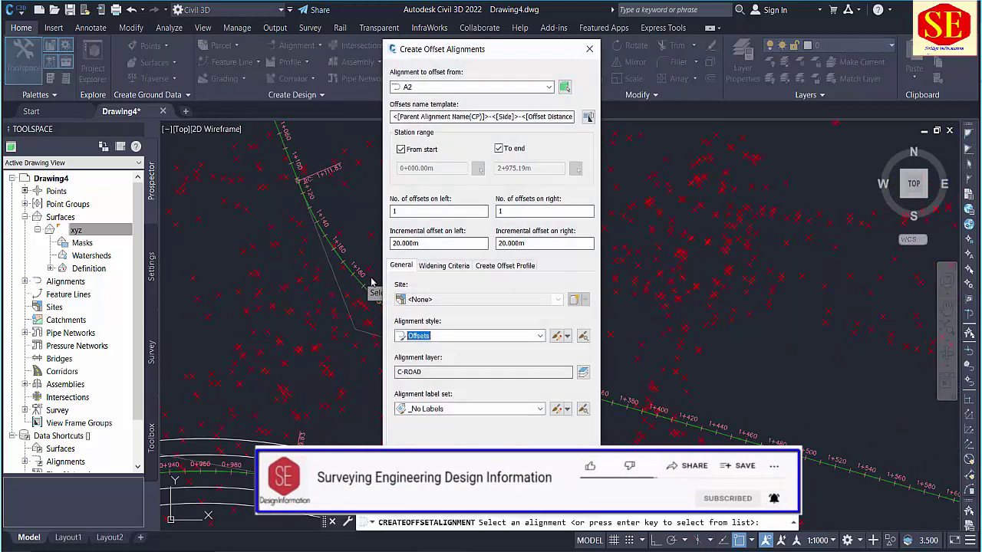
# Set 10 m left and right offset distances for A2, create them, and zoom to check
pyautogui.doubleClick(407, 243)
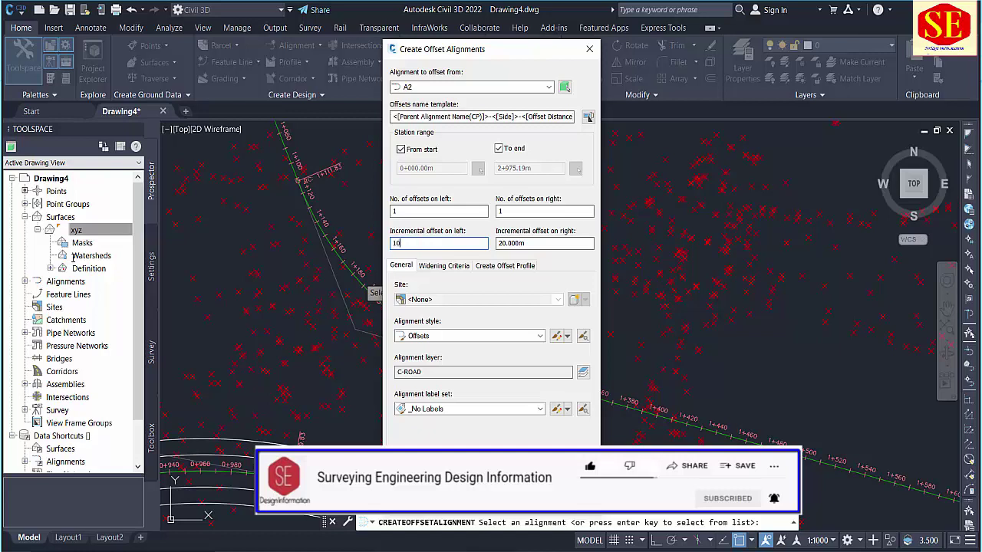
pyautogui.doubleClick(502, 245)
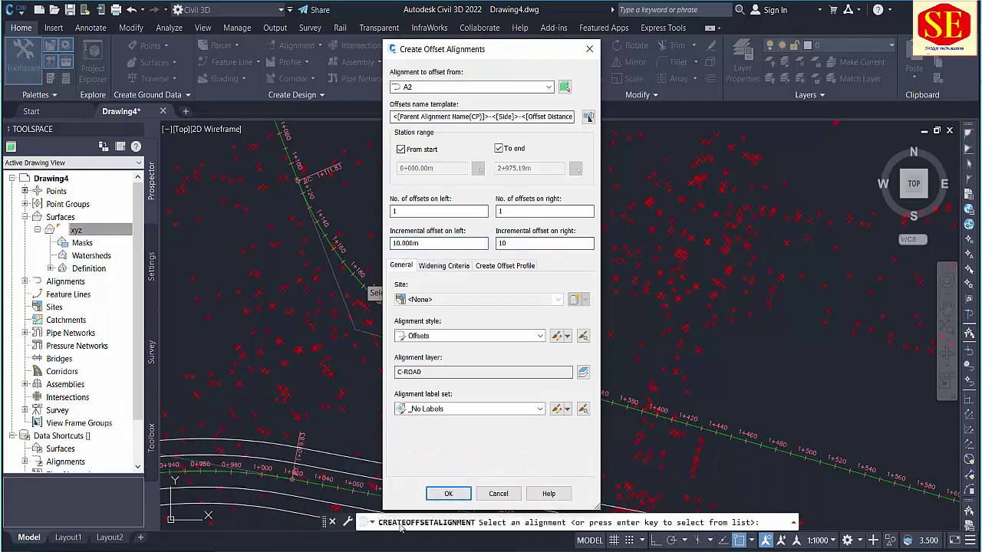
pyautogui.click(448, 493)
pyautogui.scroll(-2, 450, 291)
pyautogui.scroll(-2, 450, 291)
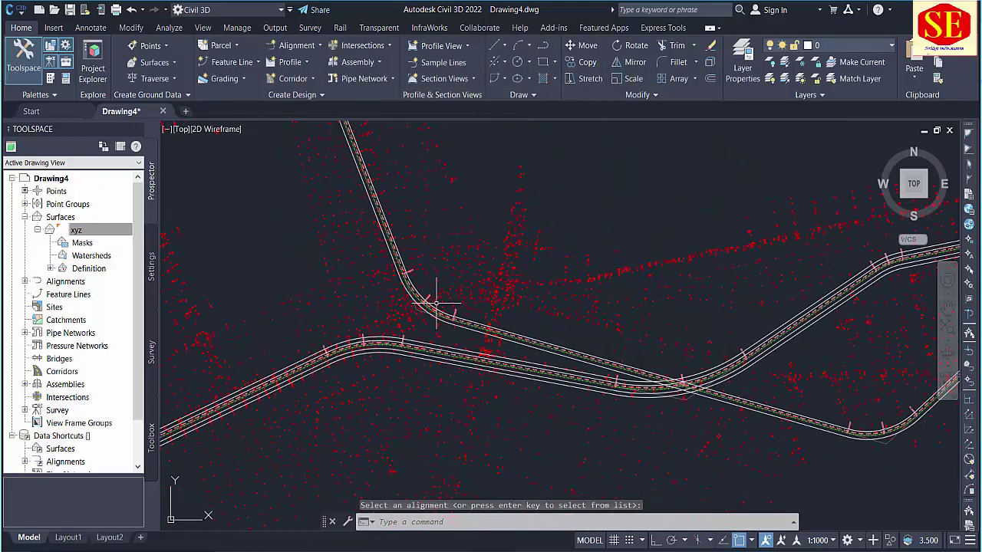
pyautogui.scroll(-2, 445, 284)
pyautogui.scroll(-2, 414, 269)
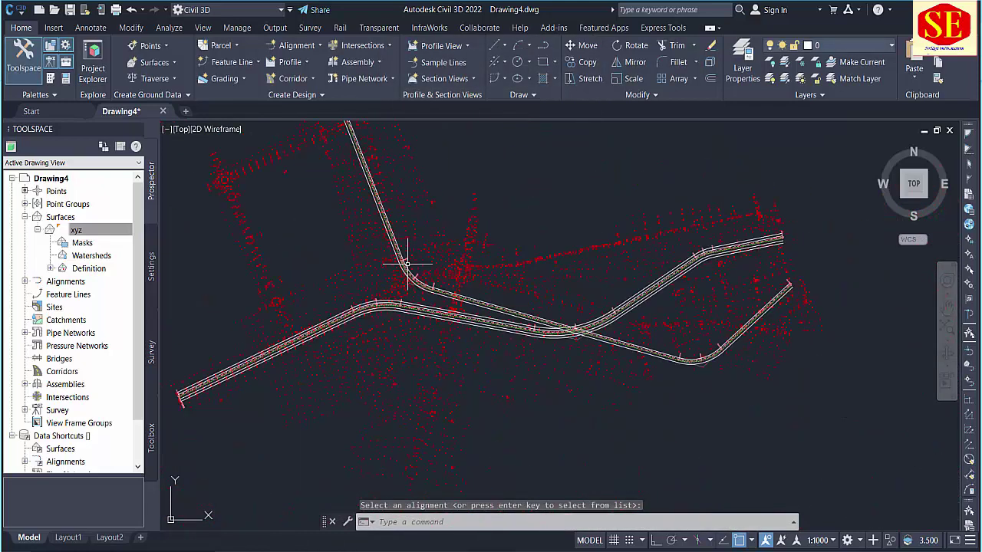
pyautogui.scroll(-3, 402, 273)
pyautogui.scroll(3, 625, 245)
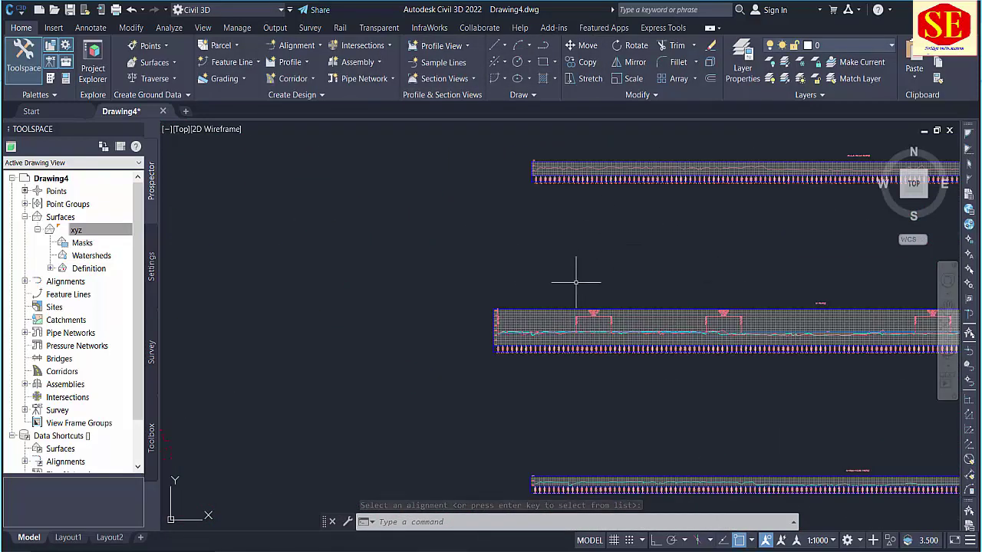
# Create a superimposed profile on the A1 profile view and pan along it to inspect both ground lines
pyautogui.click(304, 63)
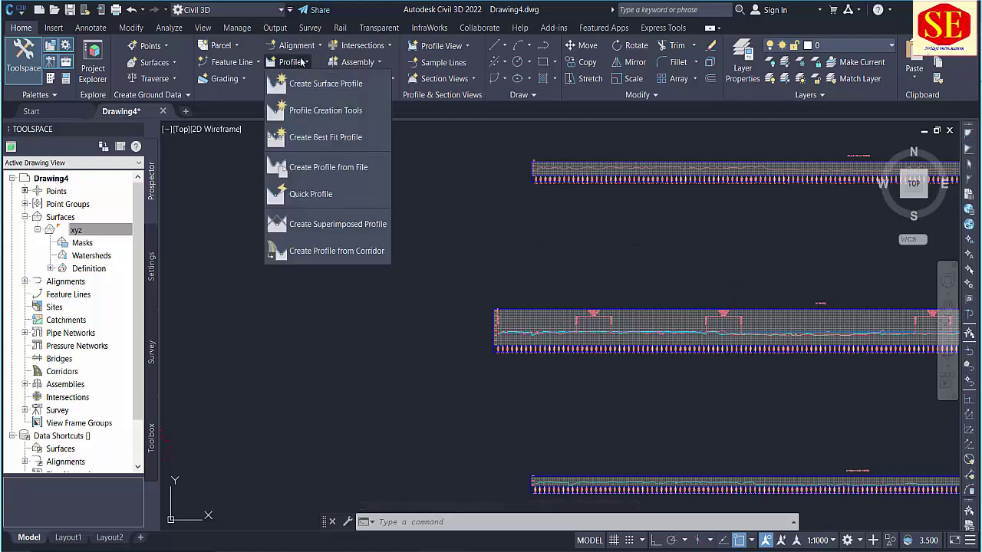
pyautogui.click(364, 224)
pyautogui.scroll(3, 583, 245)
pyautogui.scroll(2, 643, 286)
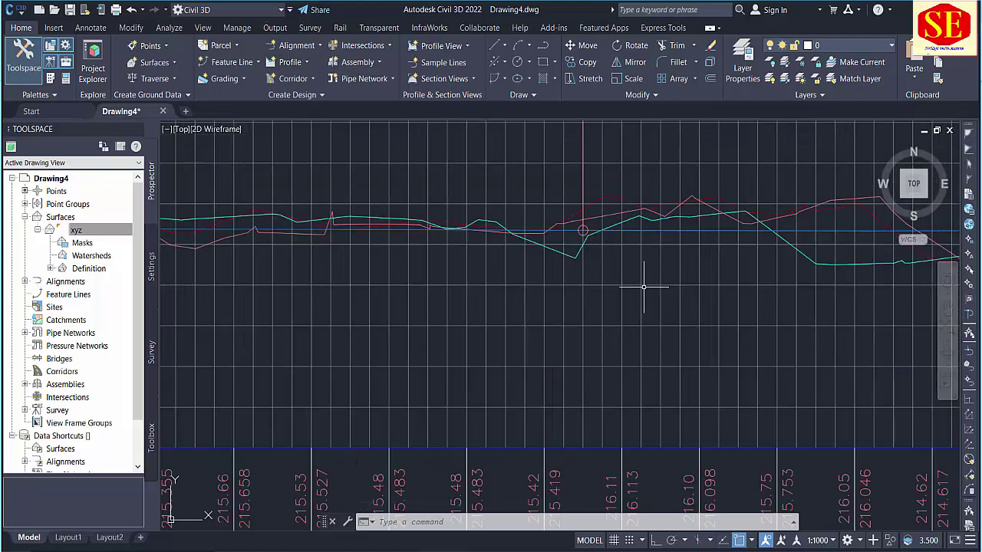
pyautogui.scroll(-3, 463, 304)
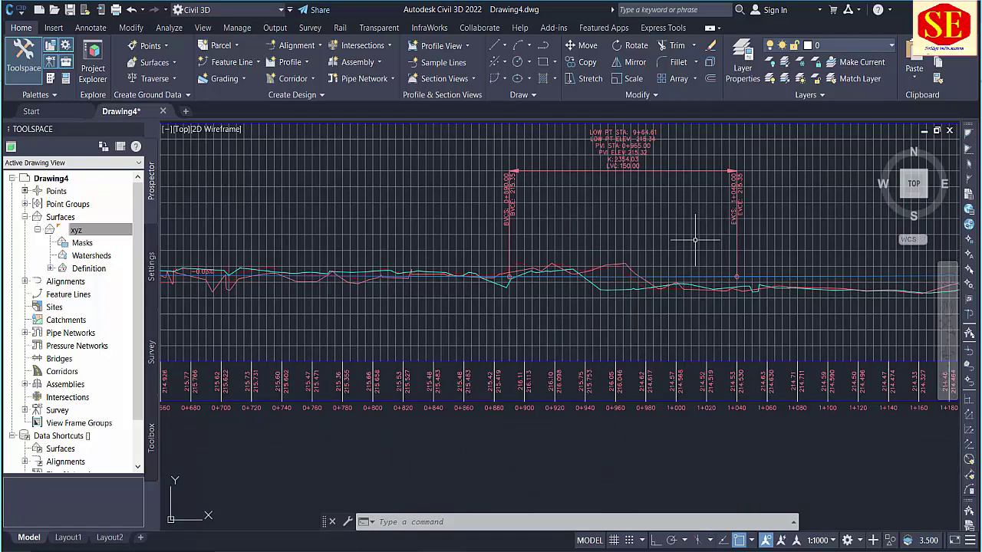
pyautogui.moveTo(708, 296); pyautogui.dragTo(532, 331, button='middle')
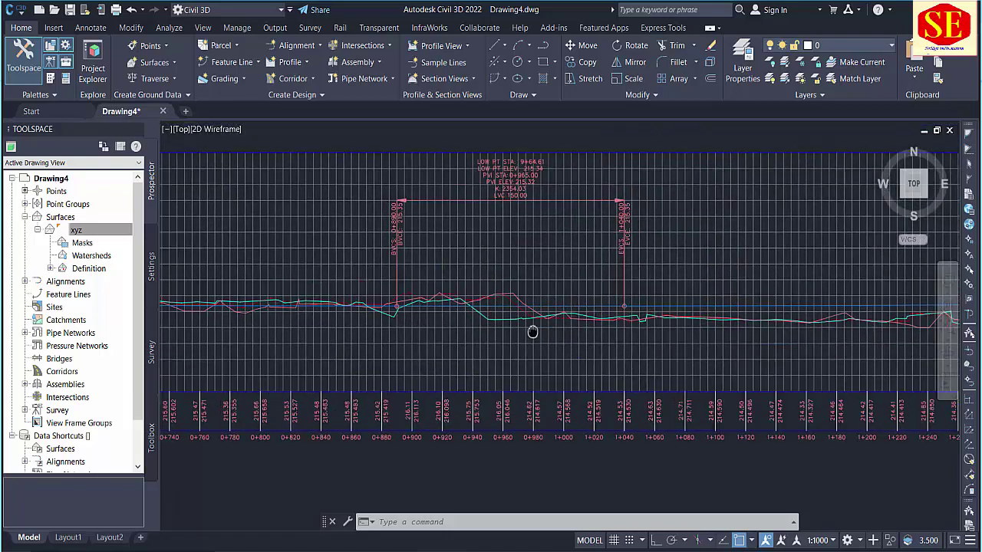
pyautogui.moveTo(758, 361); pyautogui.dragTo(364, 355, button='middle')
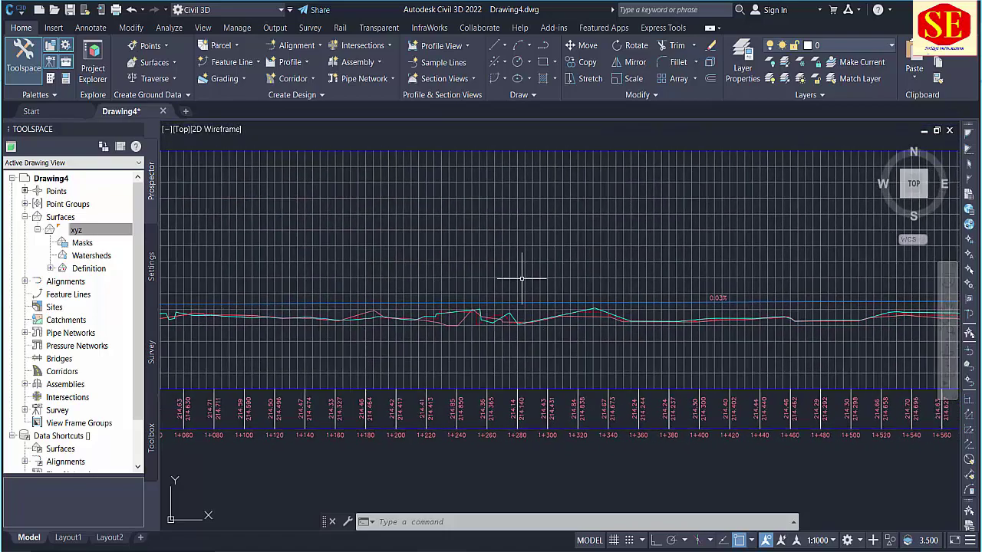
pyautogui.scroll(-5, 521, 280)
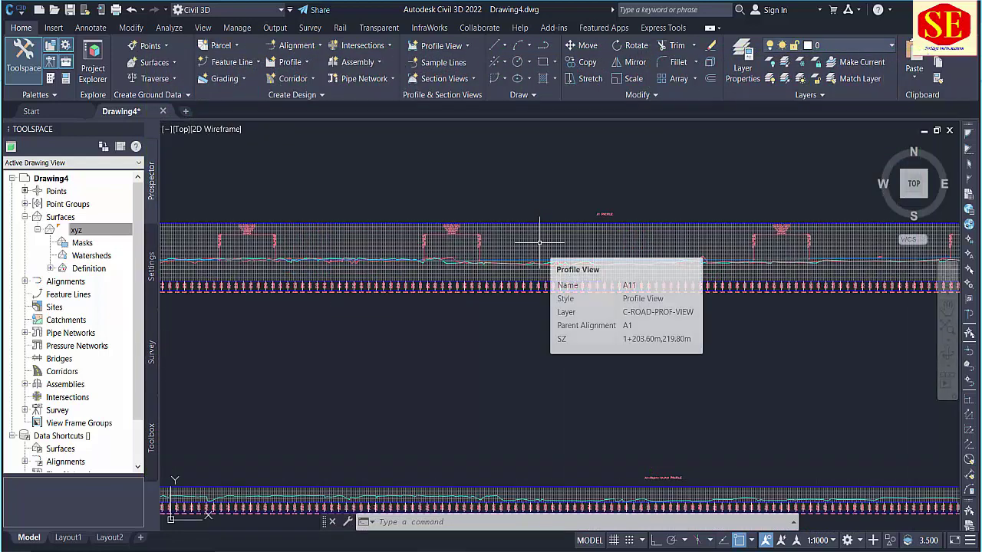
pyautogui.scroll(-5, 627, 361)
pyautogui.scroll(1, 570, 345)
pyautogui.scroll(2, 318, 212)
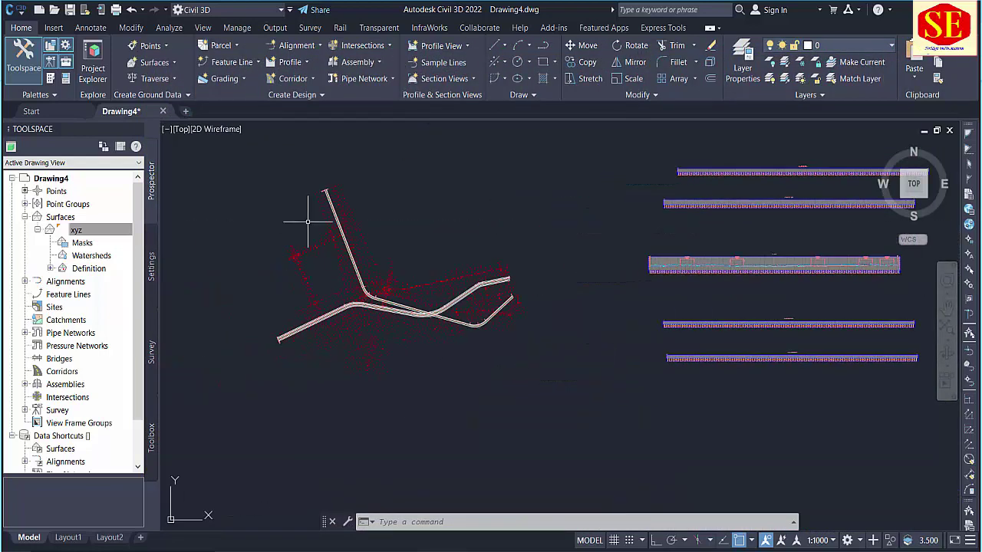
pyautogui.scroll(2, 345, 259)
pyautogui.scroll(3, 373, 293)
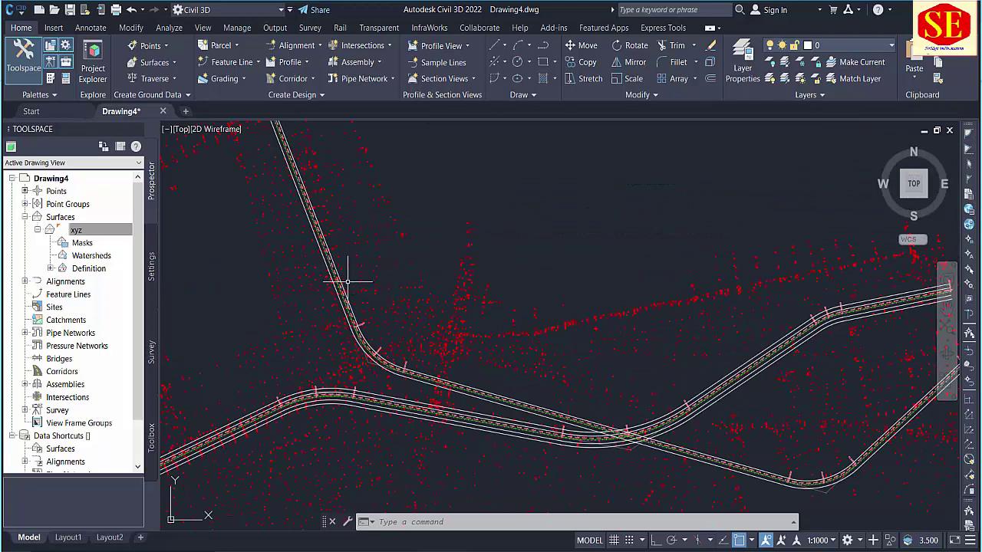
pyautogui.scroll(-4, 241, 273)
pyautogui.scroll(2, 624, 263)
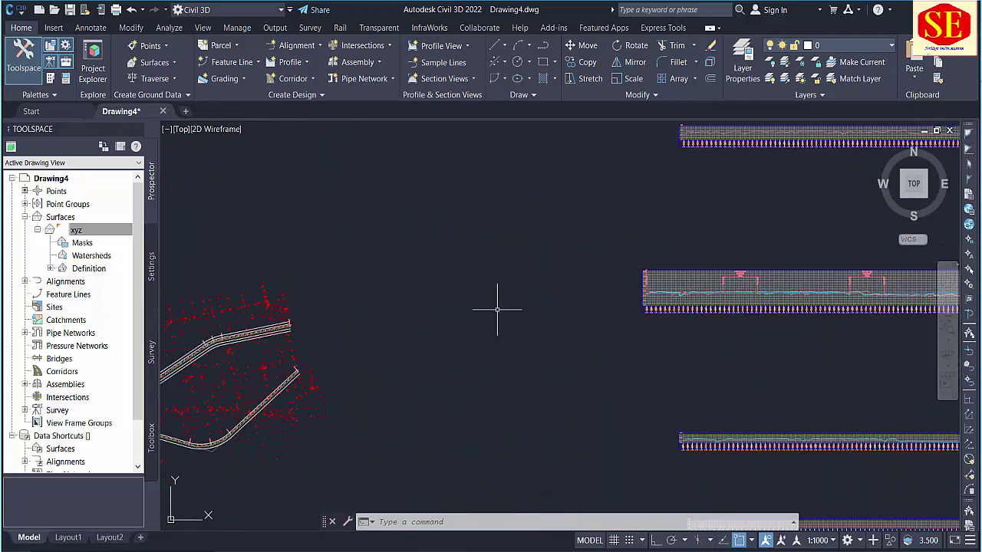
pyautogui.scroll(2, 499, 314)
pyautogui.moveTo(565, 338); pyautogui.dragTo(396, 373, button='middle')
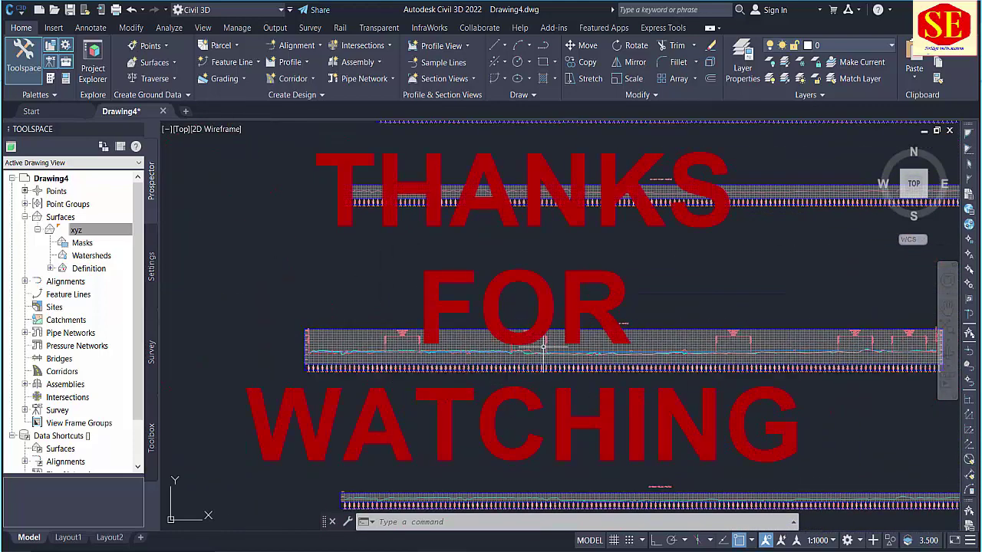